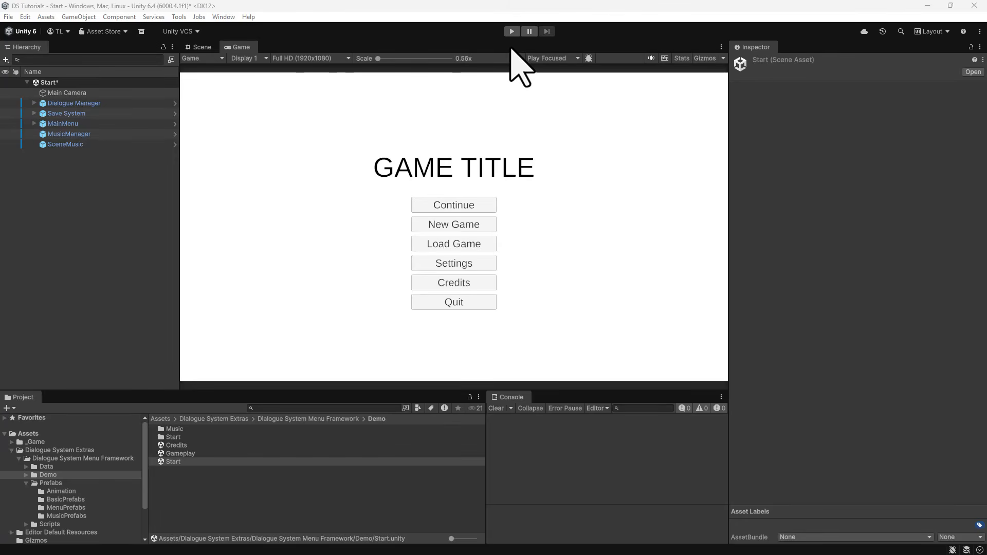
- Play the demo Start scene, begin a new game and bring up its pause menu
{"action": "left_click", "coordinate": [511, 31]}
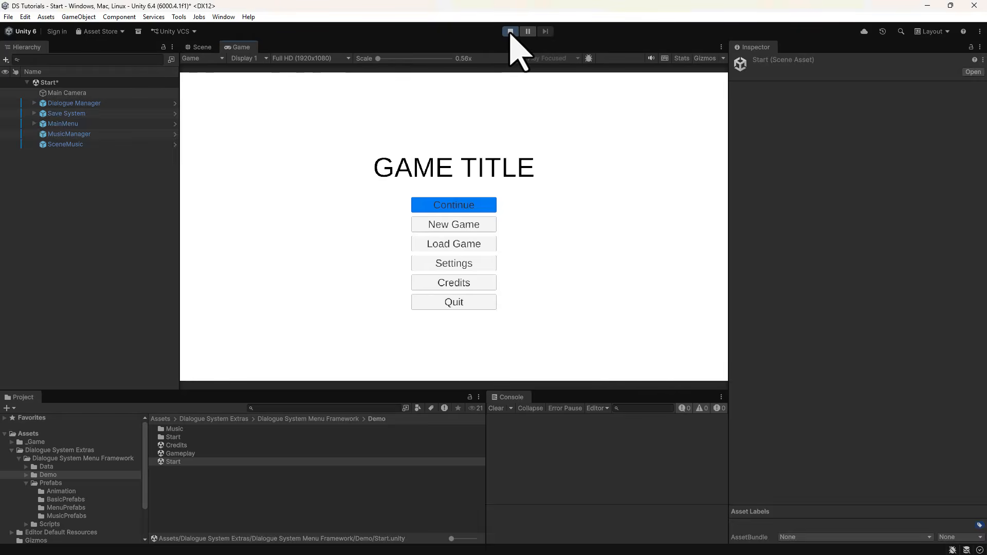
{"action": "left_click", "coordinate": [459, 228]}
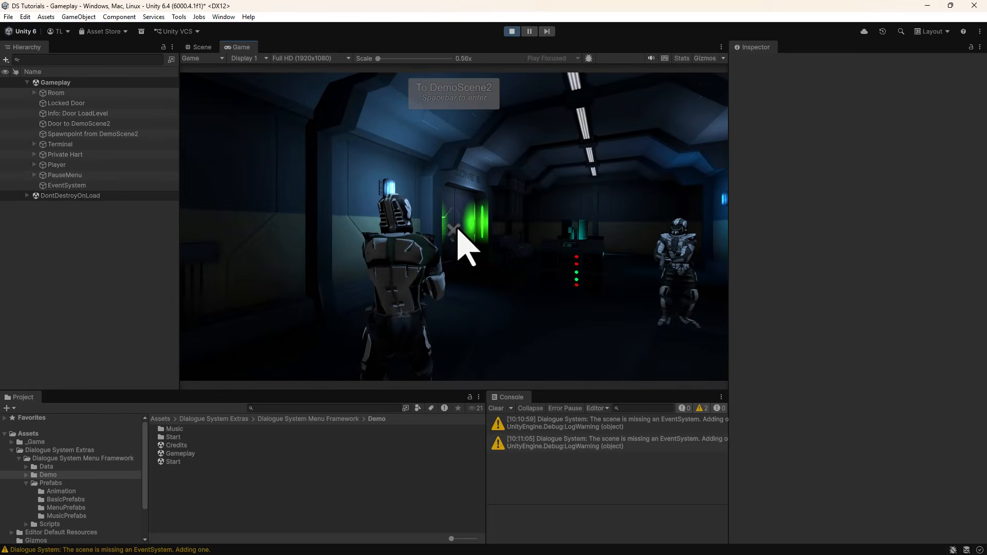
{"action": "key", "text": "Escape"}
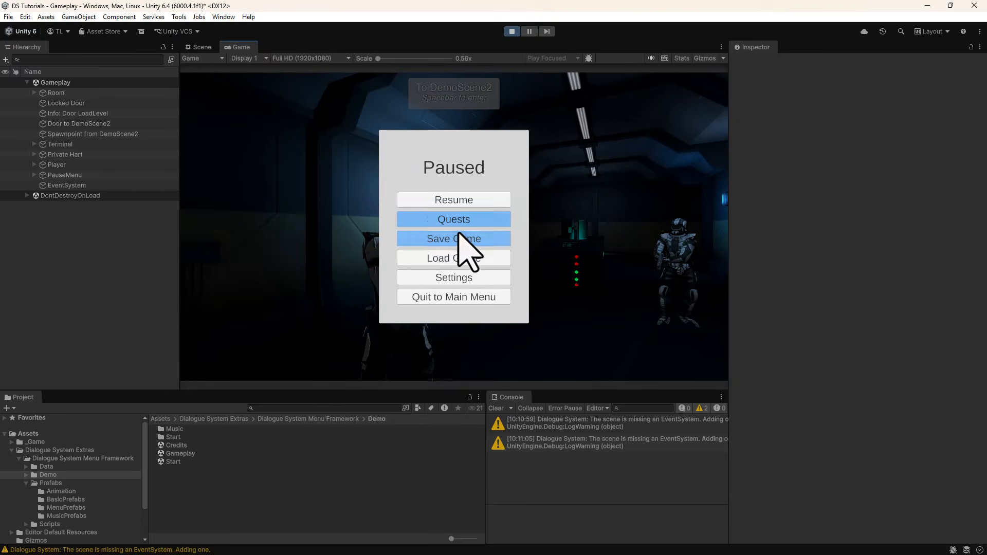
- Look through the settings categories from the pause menu, and quit the game to its main menu
{"action": "left_click", "coordinate": [461, 279]}
{"action": "left_click", "coordinate": [390, 229]}
{"action": "left_click", "coordinate": [390, 248]}
{"action": "left_click", "coordinate": [445, 271]}
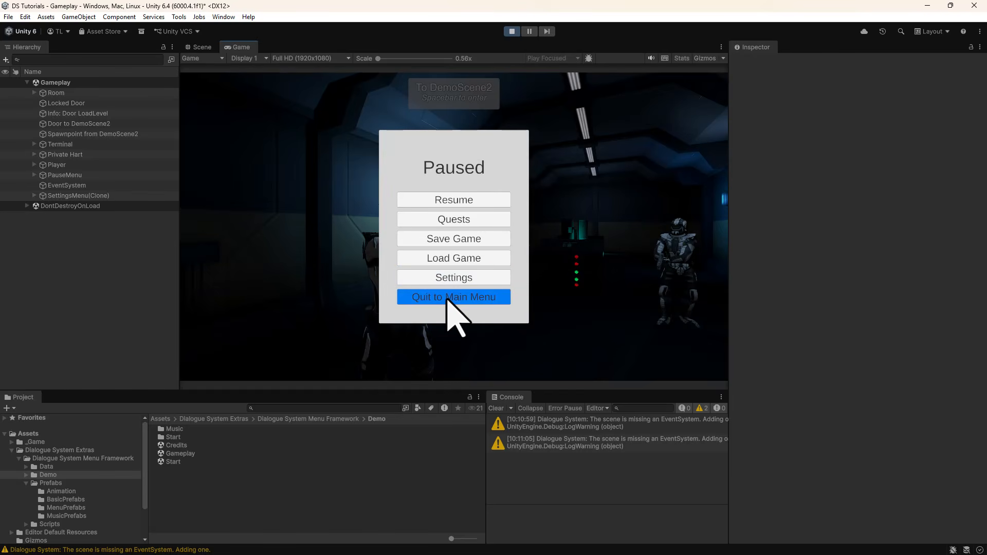
{"action": "left_click", "coordinate": [446, 298]}
{"action": "left_click", "coordinate": [434, 252]}
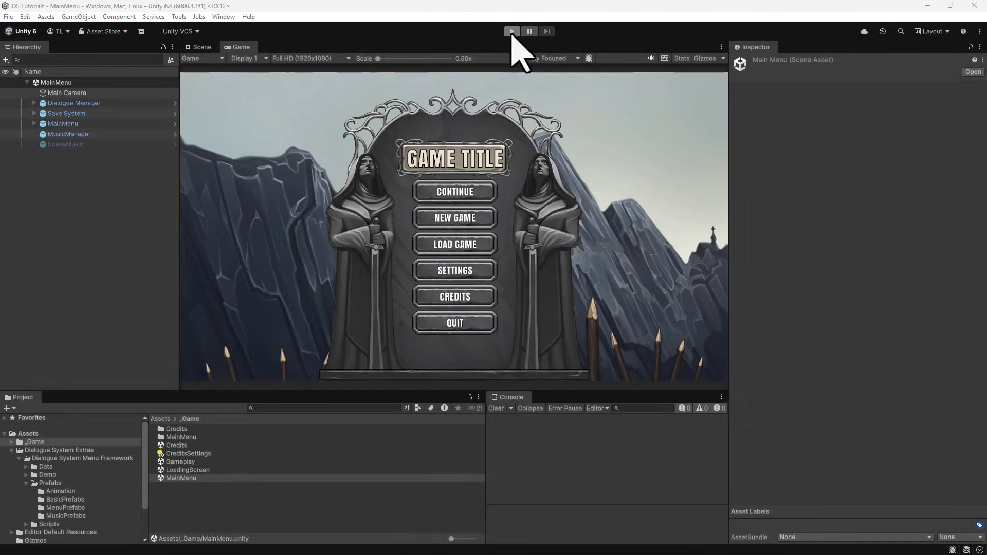
- Play the gothic-styled MainMenu scene, view its Gameplay settings and return to the main menu
{"action": "left_click", "coordinate": [512, 30]}
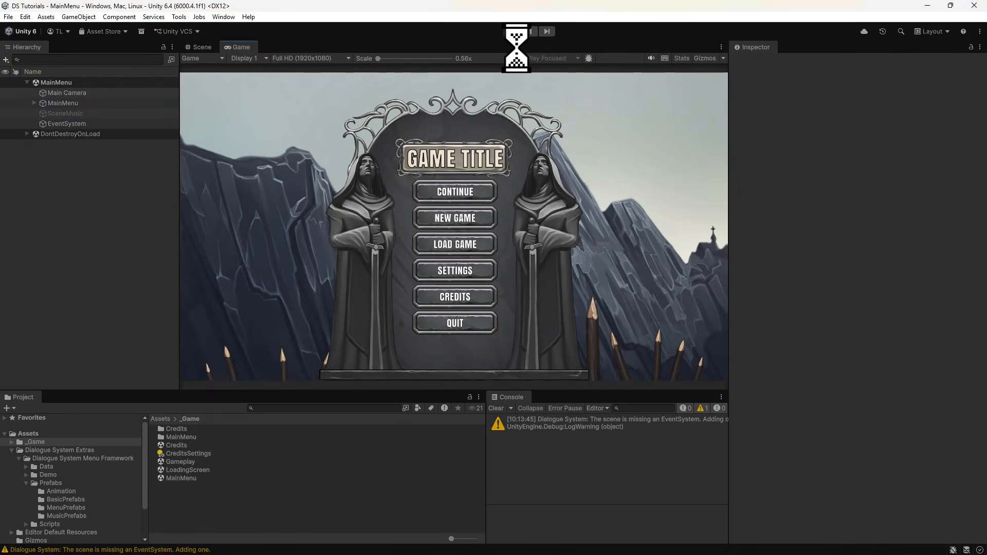
{"action": "left_click", "coordinate": [462, 278]}
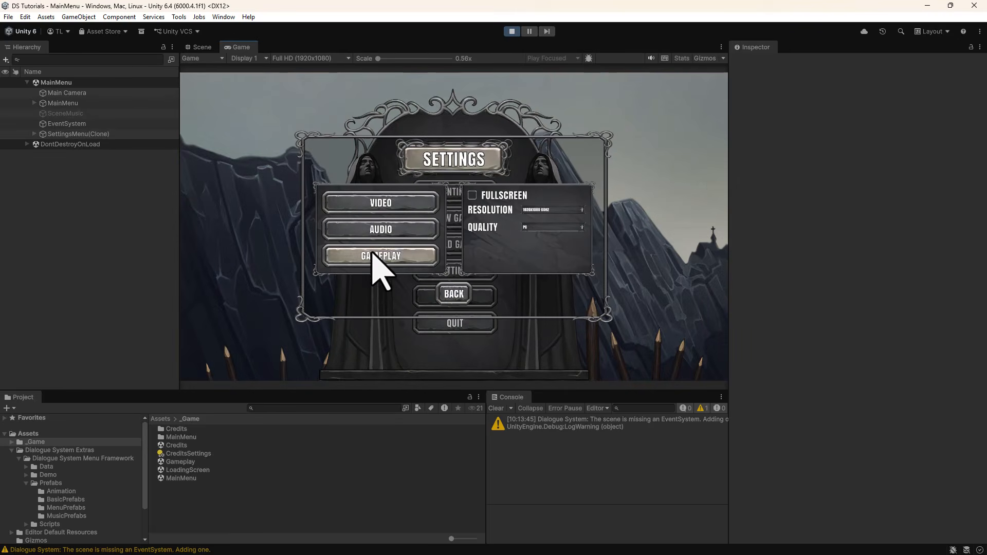
{"action": "left_click", "coordinate": [377, 257]}
{"action": "left_click", "coordinate": [446, 294]}
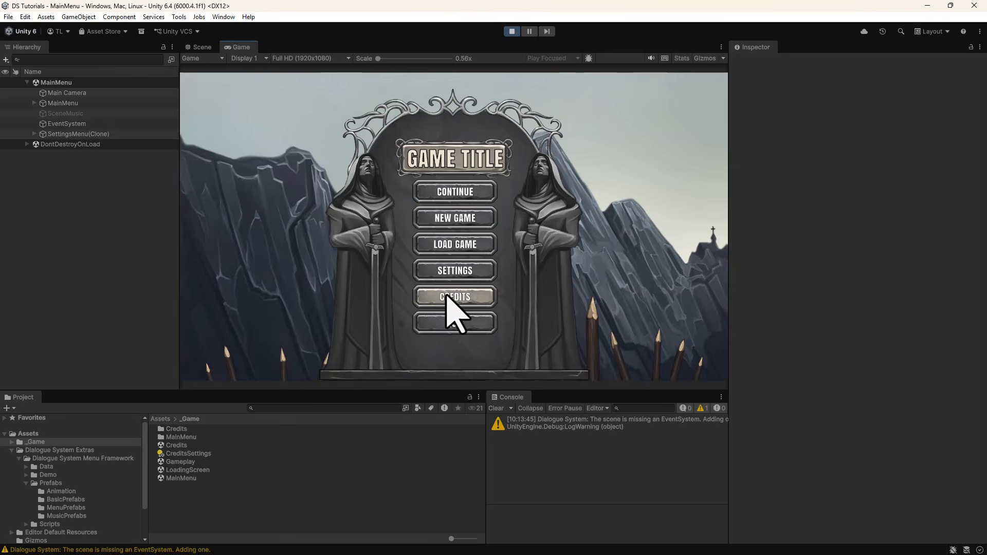
- Start a new game from the gothic-styled main menu and pause it
{"action": "left_click", "coordinate": [441, 217]}
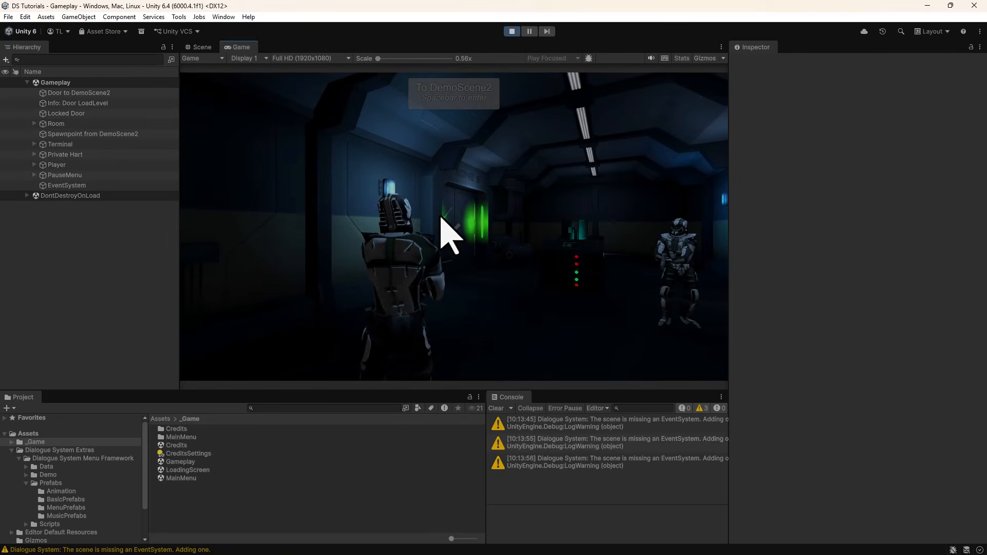
{"action": "key", "text": "Escape"}
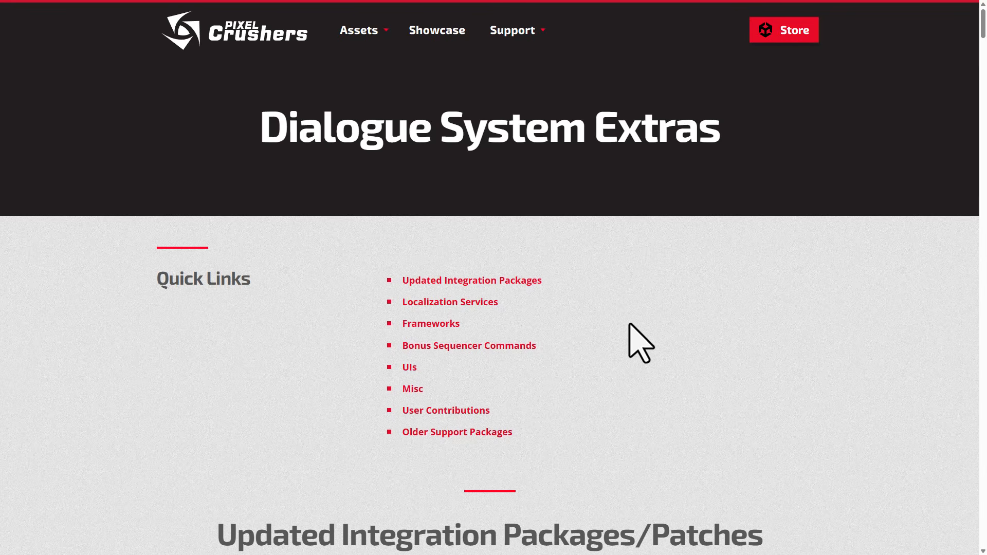
- Import the full PixelCrushers_SaveSystemPrefabs_2024-05-27 package from Dialogue System Extras and open its Save System Prefabs folder under Pixel Crushers/Common
{"action": "scroll", "coordinate": [638, 342], "scroll_direction": "down", "scroll_amount": 20}
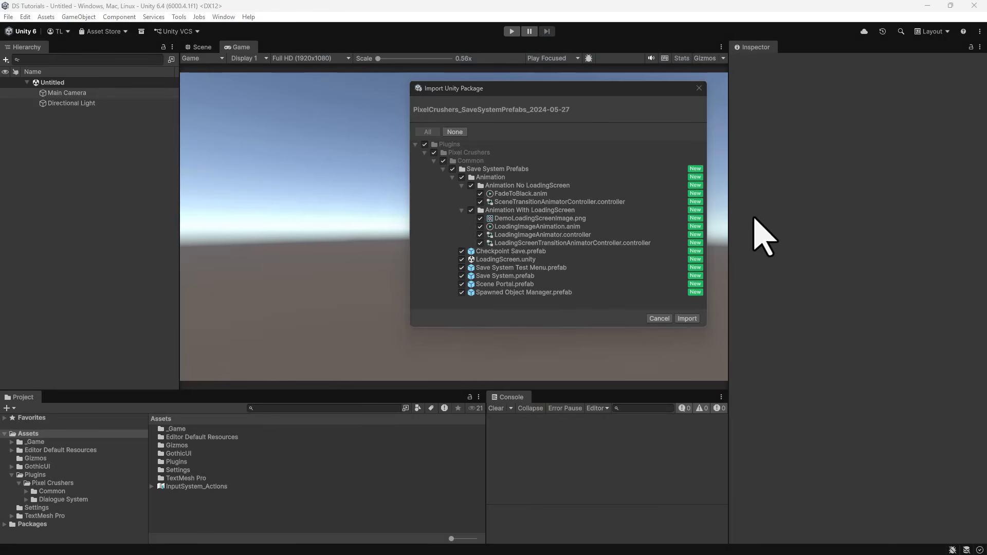
{"action": "left_click", "coordinate": [687, 318]}
{"action": "left_click", "coordinate": [26, 491]}
{"action": "left_click", "coordinate": [60, 508]}
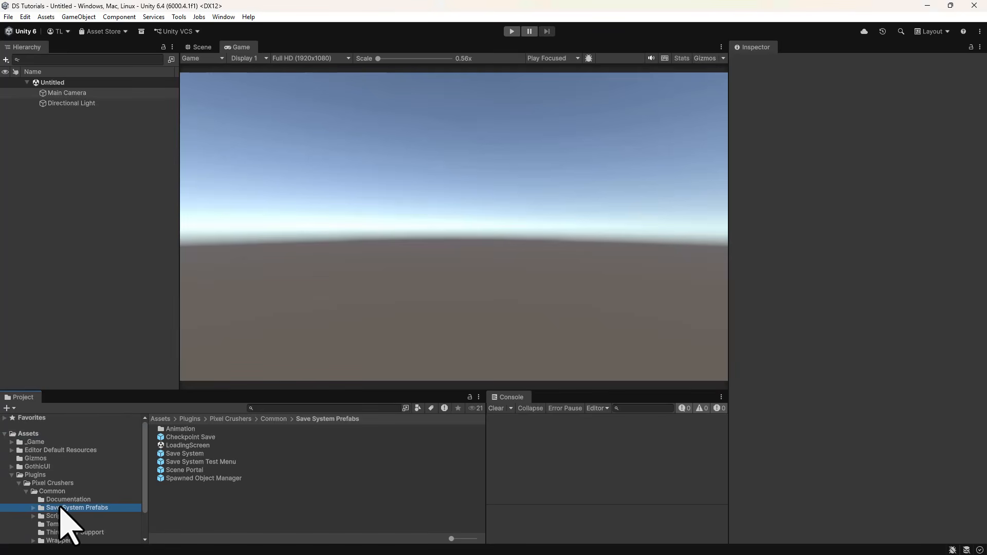
- Import the complete DialogueSystem_MenuFramework_2_0_0 custom package into the project
{"action": "left_click", "coordinate": [46, 17]}
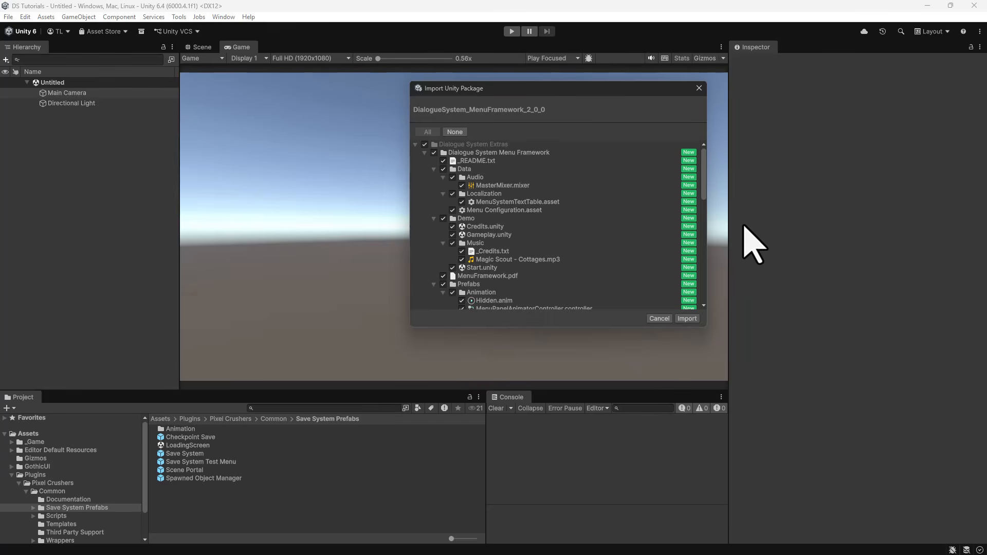
{"action": "left_click", "coordinate": [685, 318]}
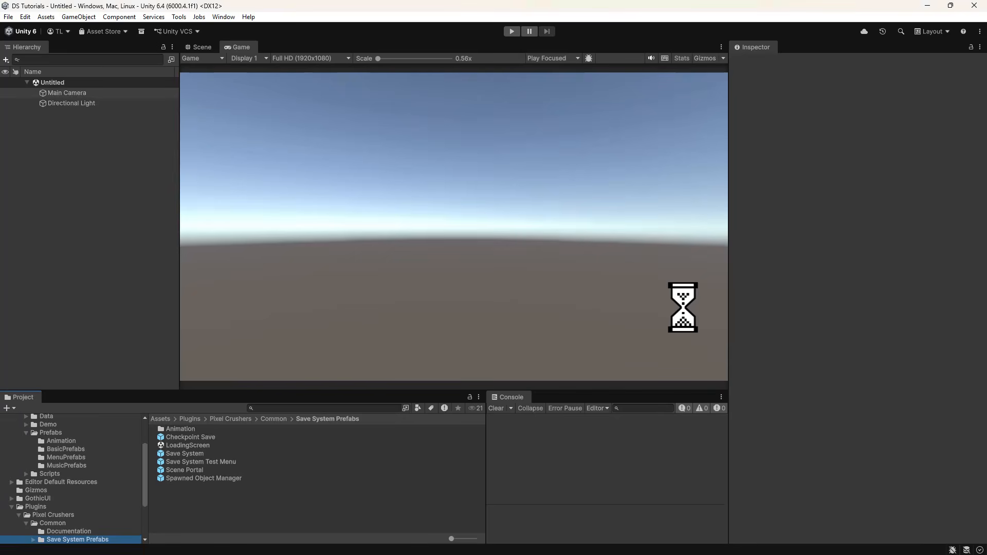
- Import the TMP Essential Resources for TextMesh Pro
{"action": "left_click", "coordinate": [224, 16]}
{"action": "mouse_move", "coordinate": [273, 198]}
{"action": "mouse_move", "coordinate": [282, 231]}
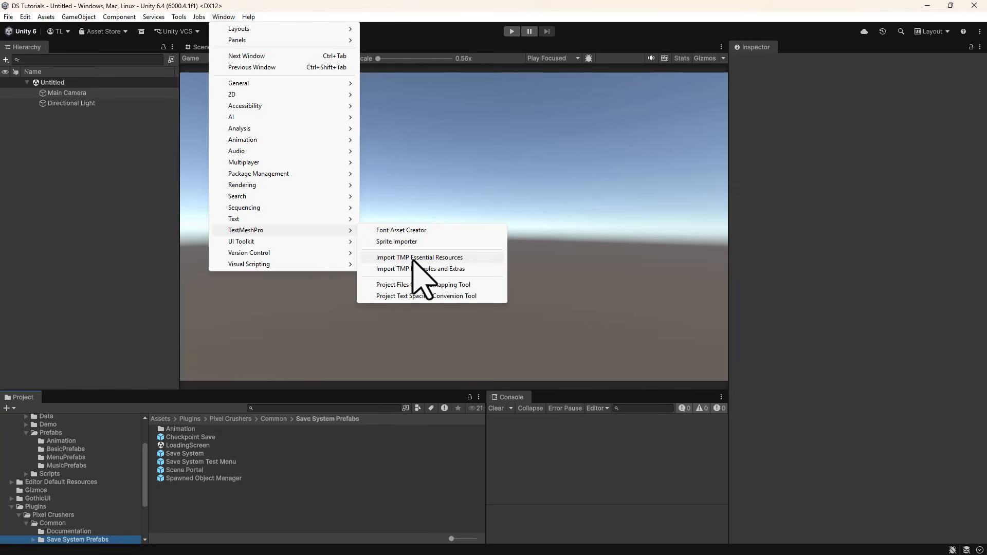
{"action": "left_click", "coordinate": [414, 257]}
- Check the Active Input Handling option in the project's Player settings
{"action": "left_click", "coordinate": [27, 17]}
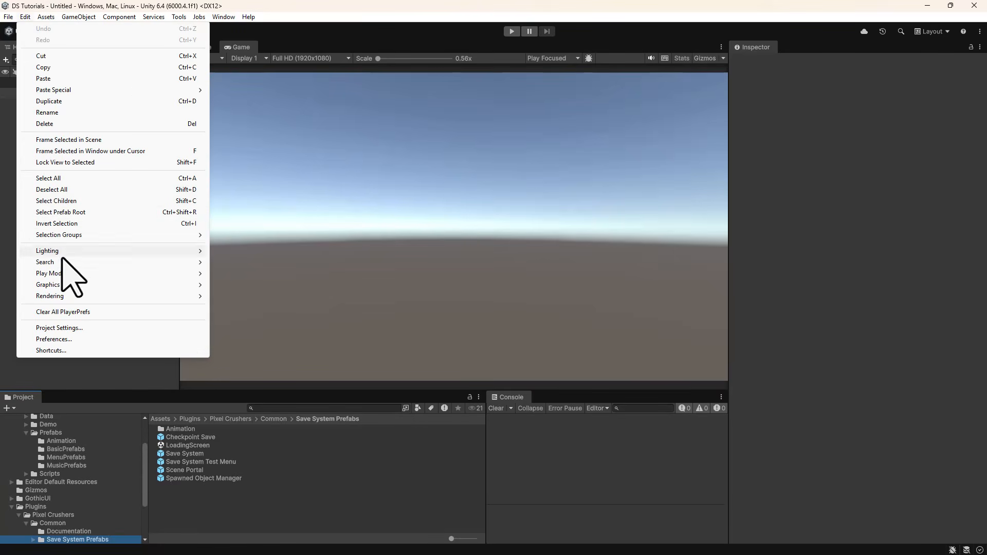
{"action": "left_click", "coordinate": [57, 328]}
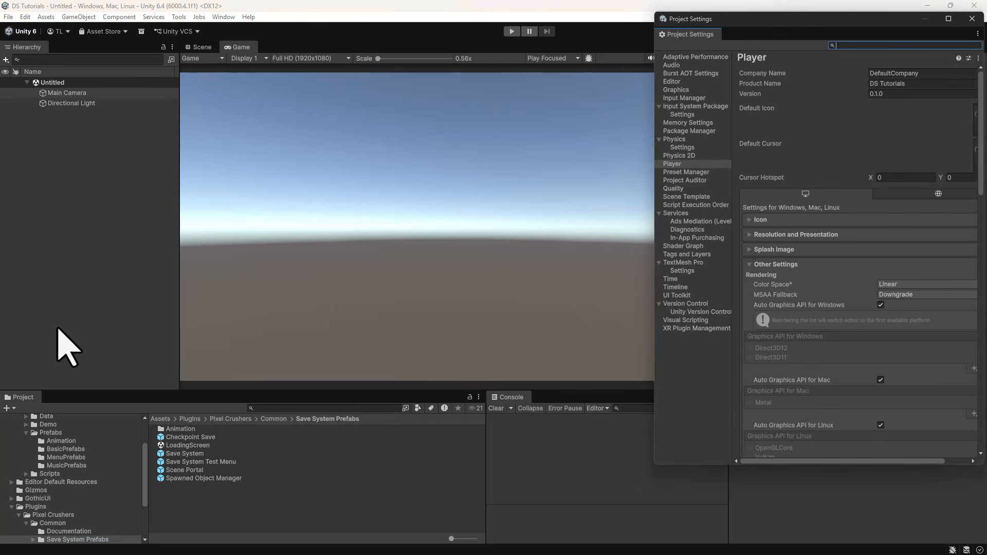
{"action": "scroll", "coordinate": [830, 343], "scroll_direction": "down", "scroll_amount": 3}
{"action": "scroll", "coordinate": [828, 341], "scroll_direction": "down", "scroll_amount": 5}
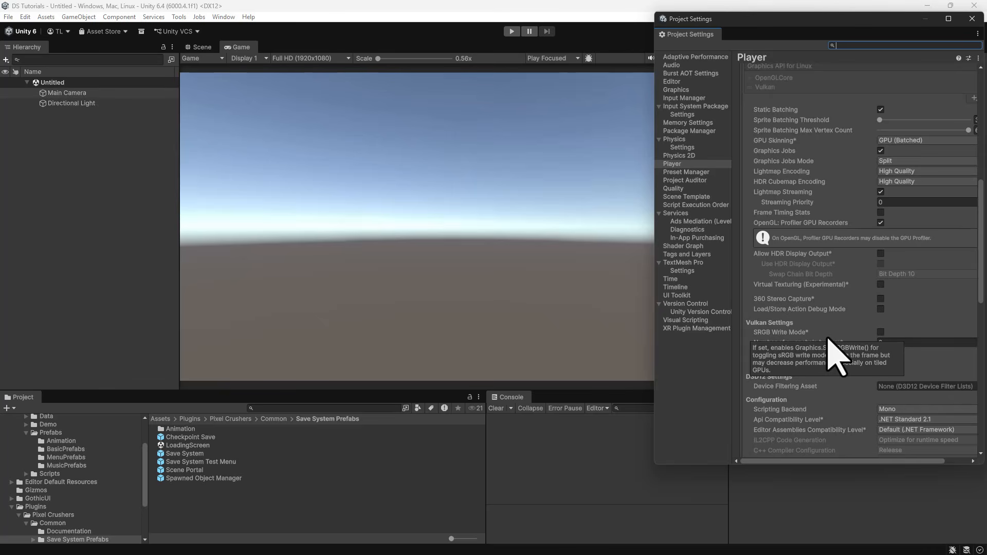
{"action": "scroll", "coordinate": [828, 340], "scroll_direction": "down", "scroll_amount": 3}
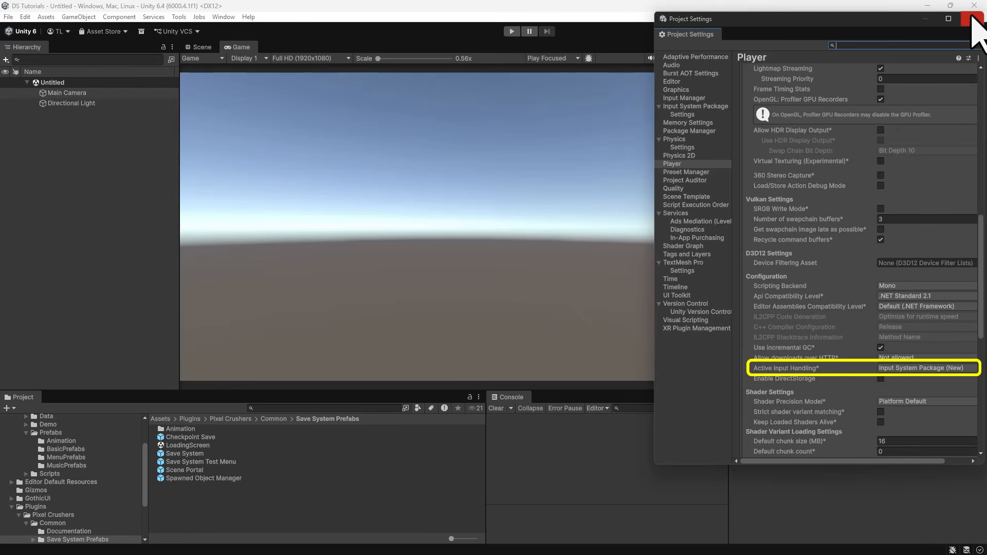
{"action": "left_click", "coordinate": [972, 19]}
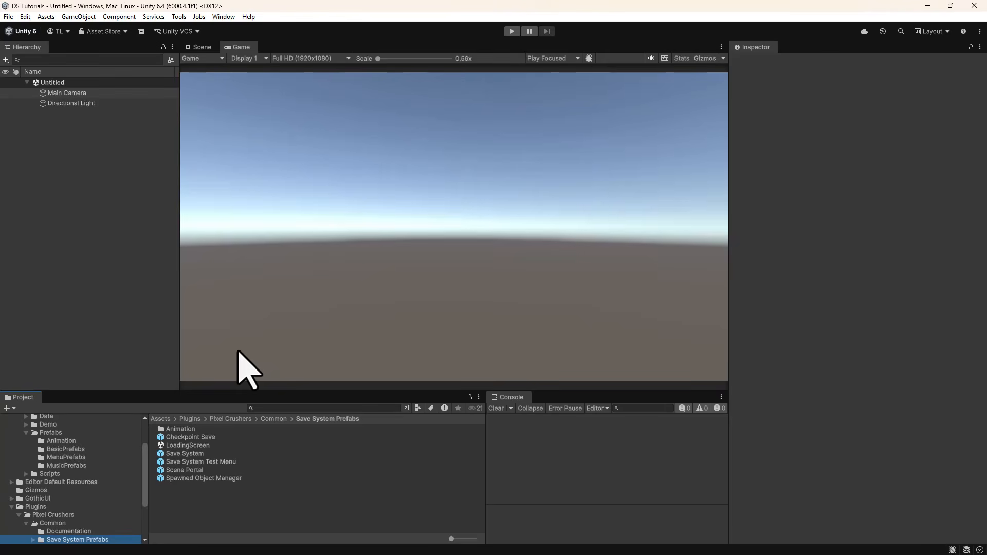
- Enable the demo Start, Credits and Gameplay scenes plus the Save System Prefabs LoadingScreen scene in the build profiles' scene list
{"action": "key", "text": "ctrl+shift+b"}
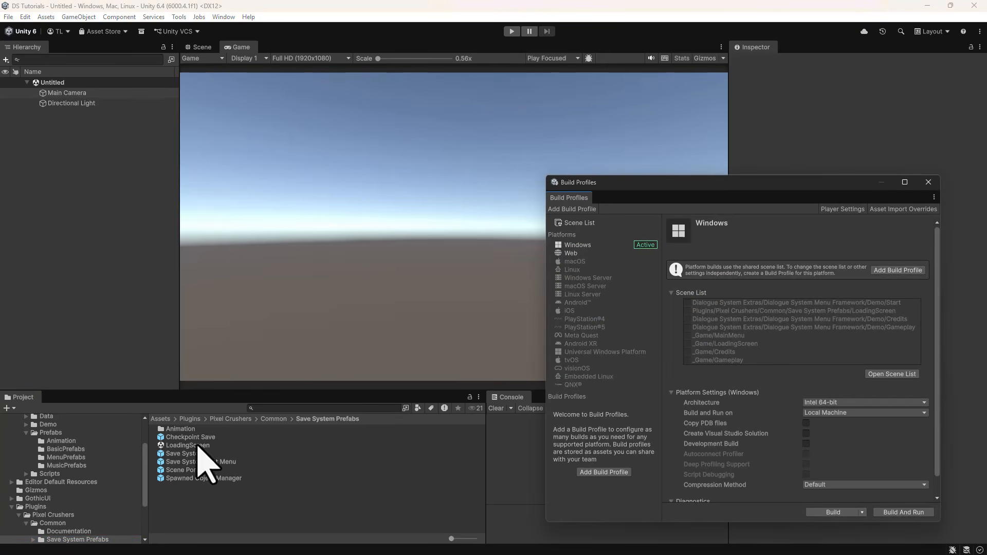
{"action": "scroll", "coordinate": [40, 483], "scroll_direction": "up", "scroll_amount": 3}
{"action": "left_click", "coordinate": [45, 475]}
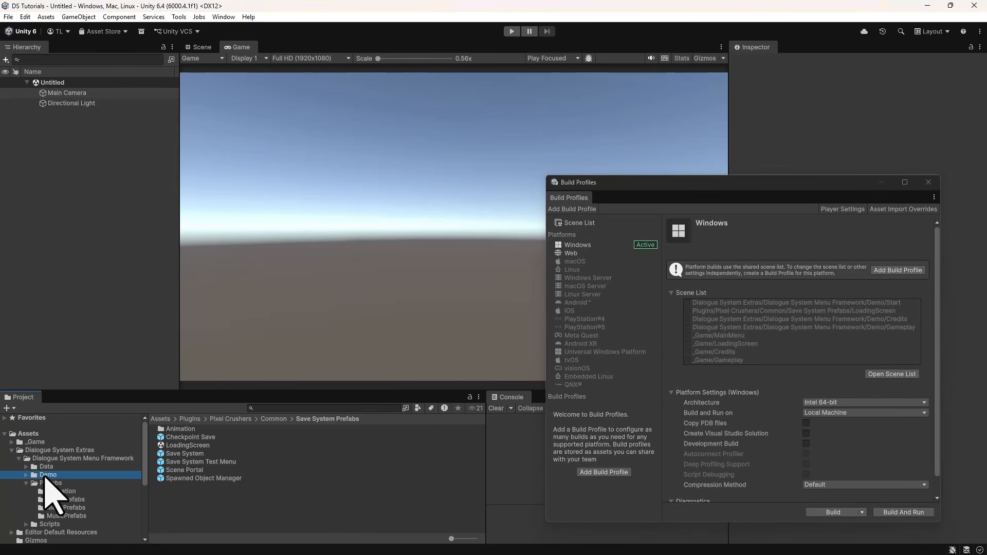
{"action": "left_click", "coordinate": [689, 303]}
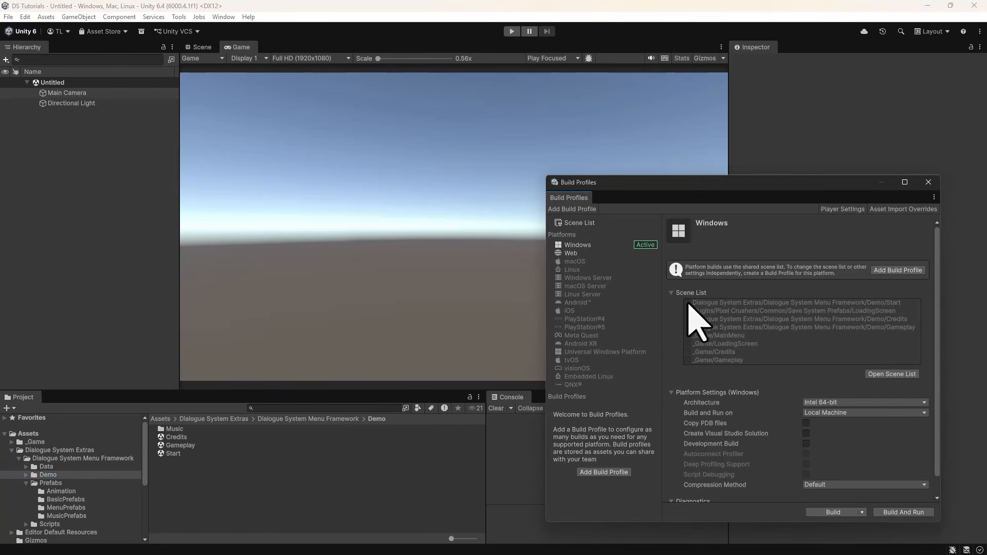
{"action": "left_click", "coordinate": [586, 222]}
{"action": "left_click", "coordinate": [687, 281]}
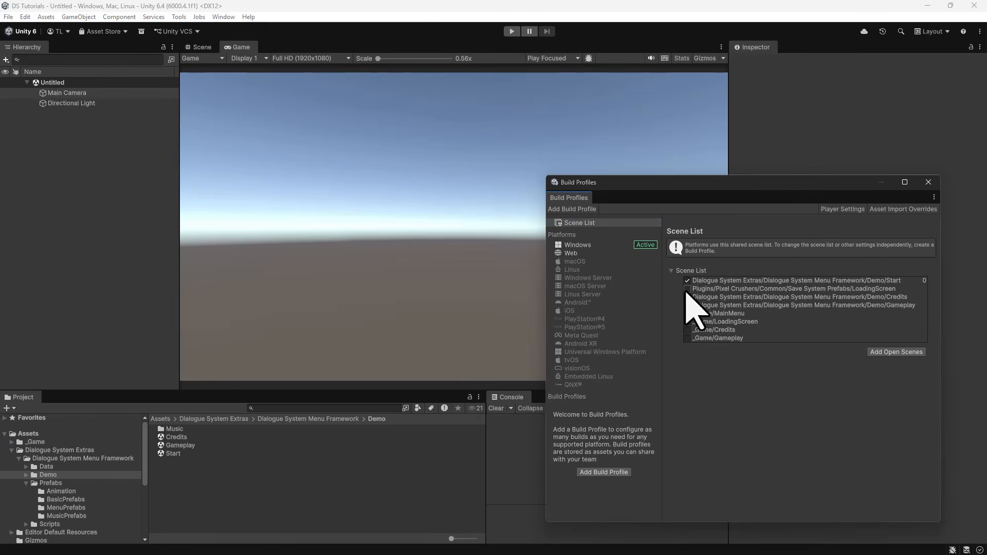
{"action": "left_click", "coordinate": [687, 289]}
{"action": "left_click", "coordinate": [687, 297]}
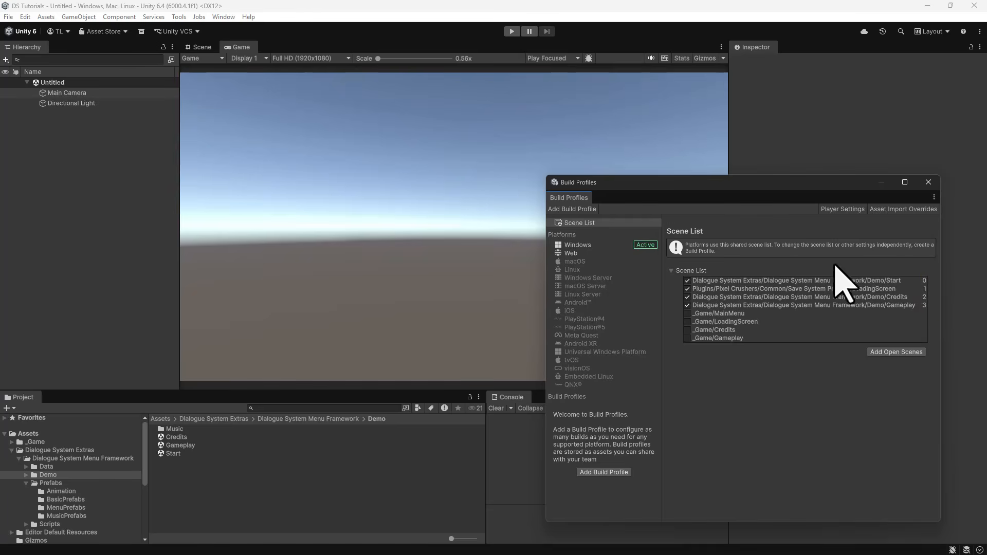
{"action": "left_click", "coordinate": [928, 182]}
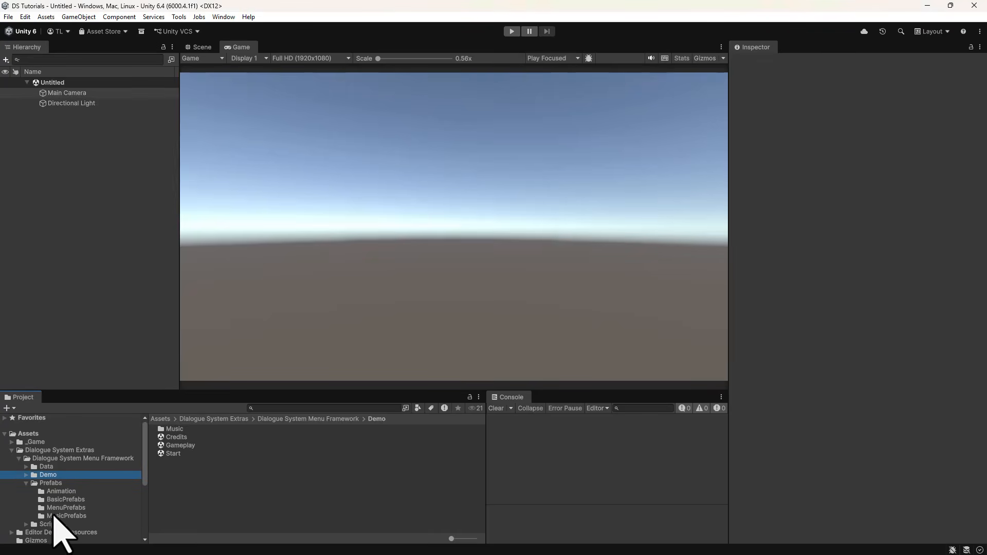
- Open the demo Start scene and inspect the Menu Configuration asset referenced by its MainMenu object
{"action": "double_click", "coordinate": [174, 453]}
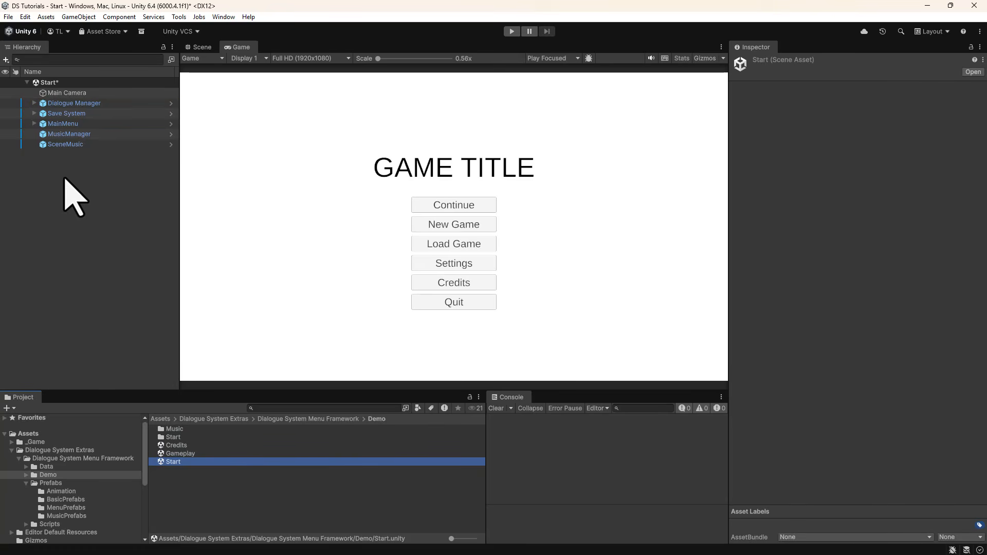
{"action": "left_click", "coordinate": [61, 124]}
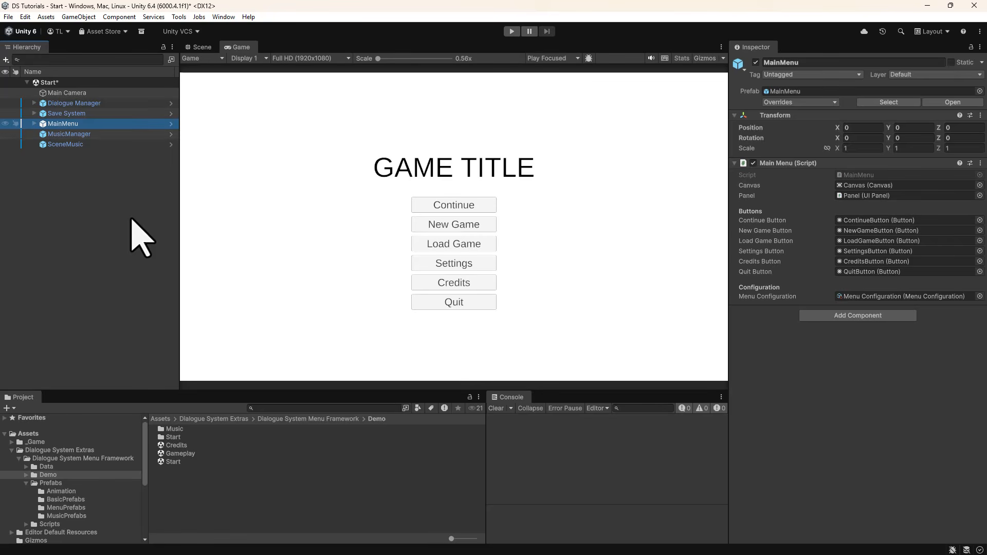
{"action": "left_click", "coordinate": [861, 297]}
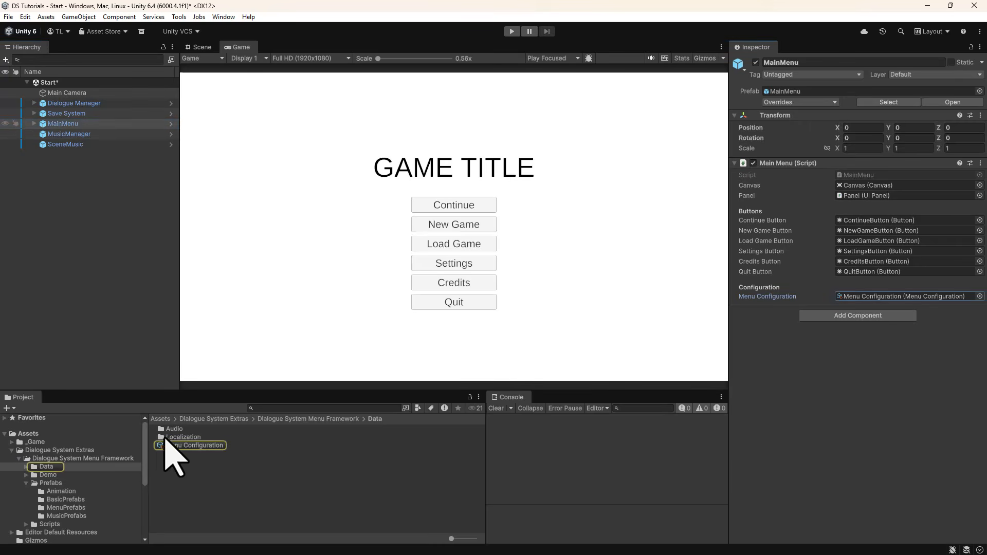
{"action": "left_click", "coordinate": [180, 445]}
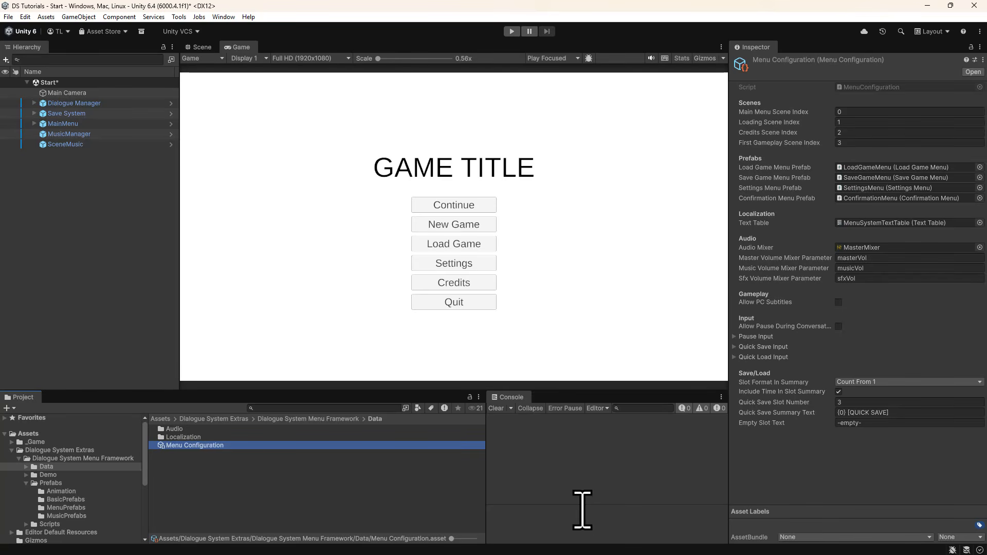
- Locate the Menu Configuration's audio mixer asset and examine the MusicManager and SceneMusic objects
{"action": "left_click", "coordinate": [846, 248]}
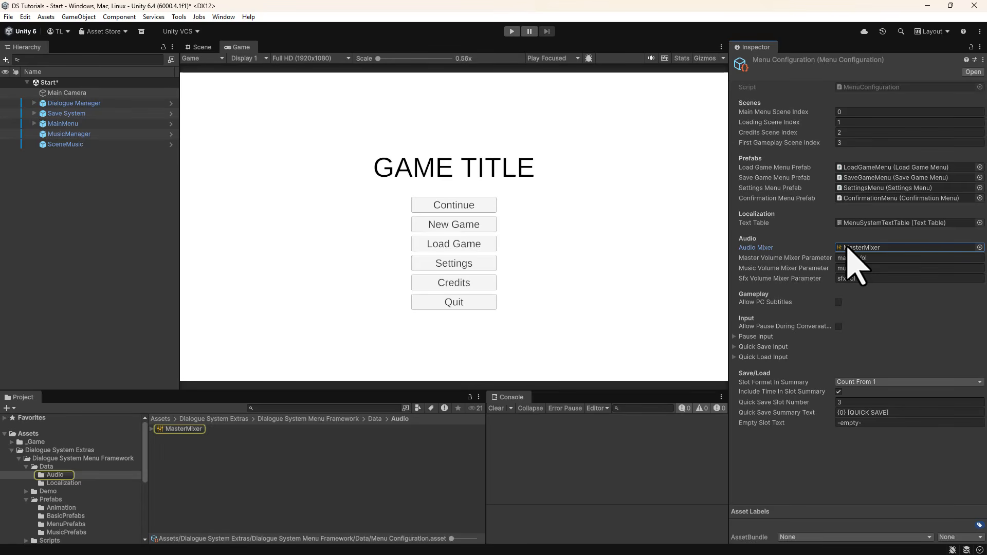
{"action": "left_click", "coordinate": [77, 134]}
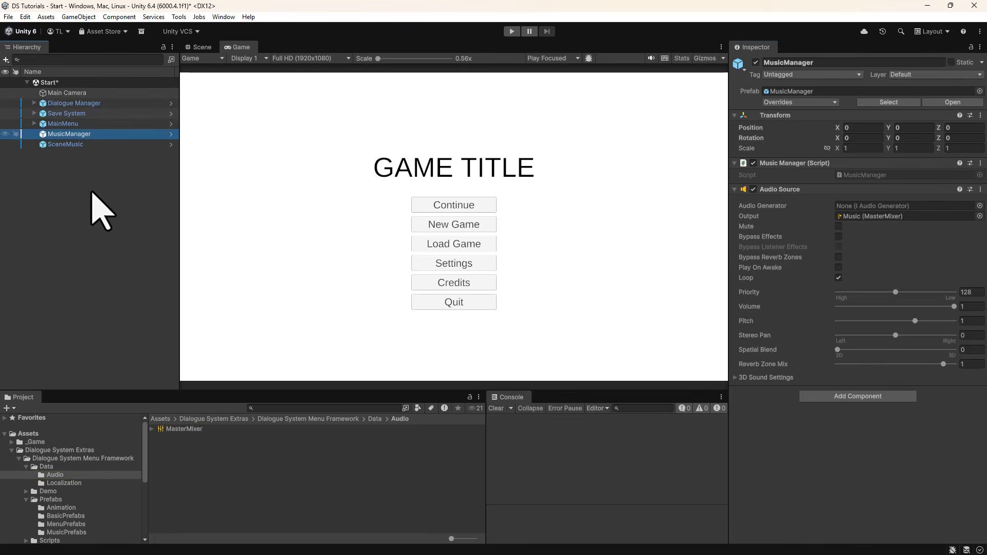
{"action": "left_click", "coordinate": [65, 146]}
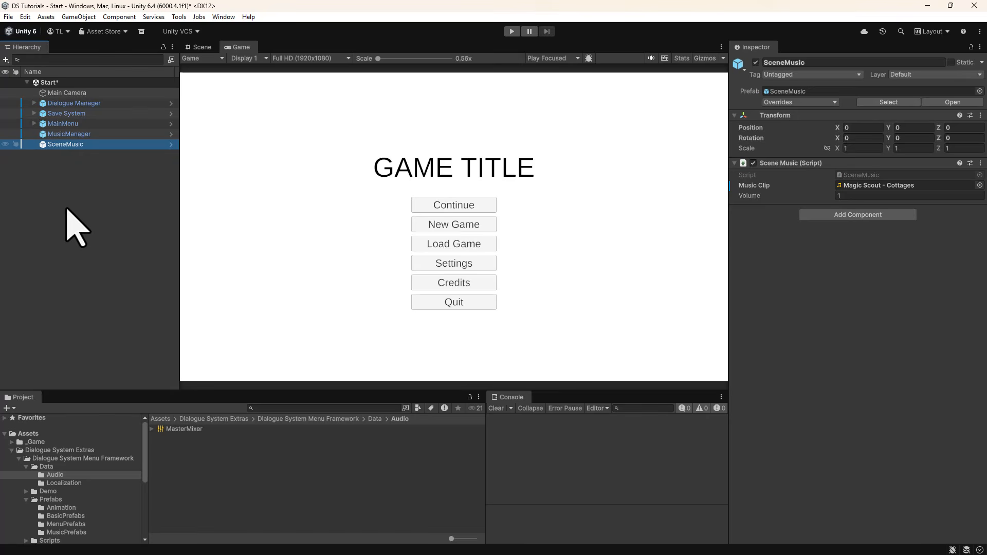
- Open the Menu Framework's demo Gameplay scene, discarding the unsaved changes to the Start scene
{"action": "left_click", "coordinate": [72, 124]}
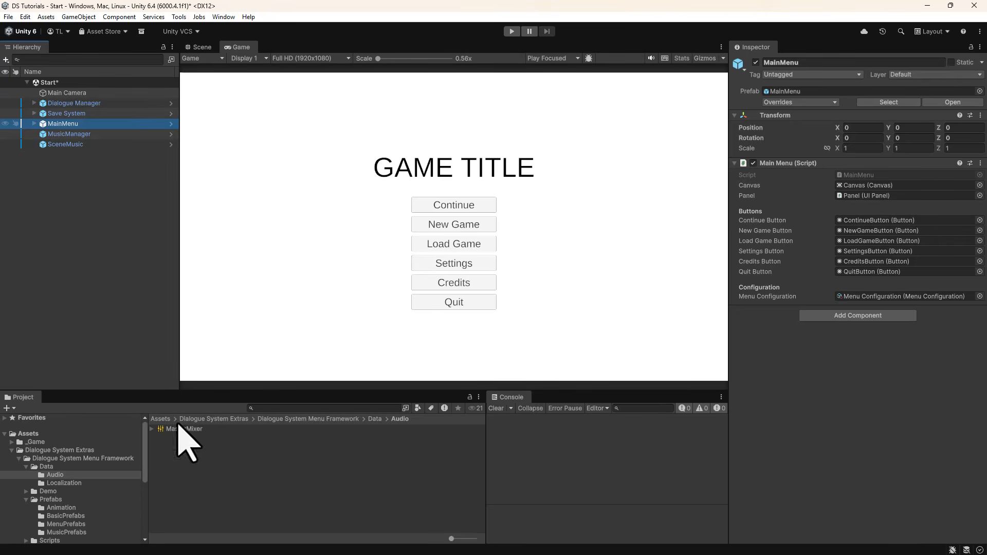
{"action": "scroll", "coordinate": [43, 504], "scroll_direction": "down", "scroll_amount": 3}
{"action": "left_click", "coordinate": [41, 429]}
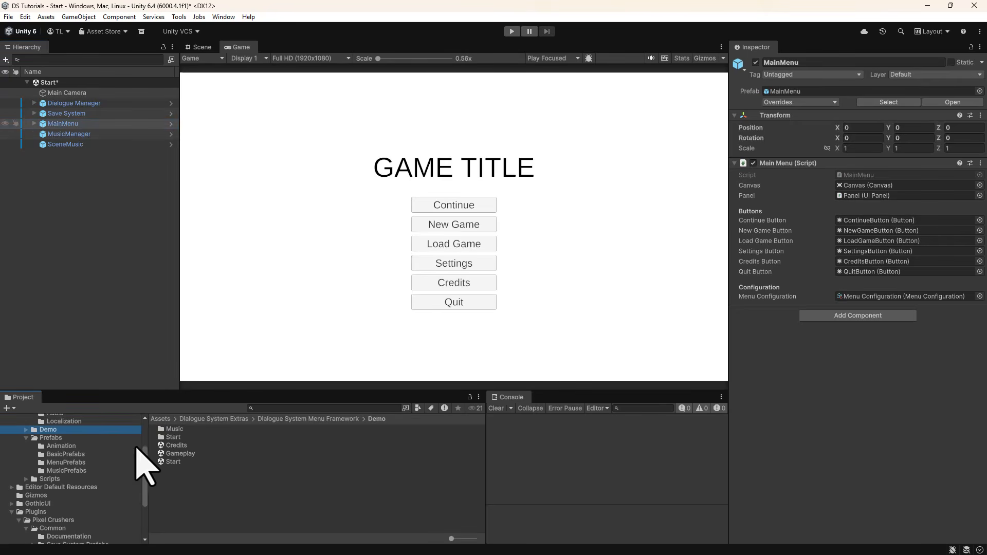
{"action": "double_click", "coordinate": [185, 452]}
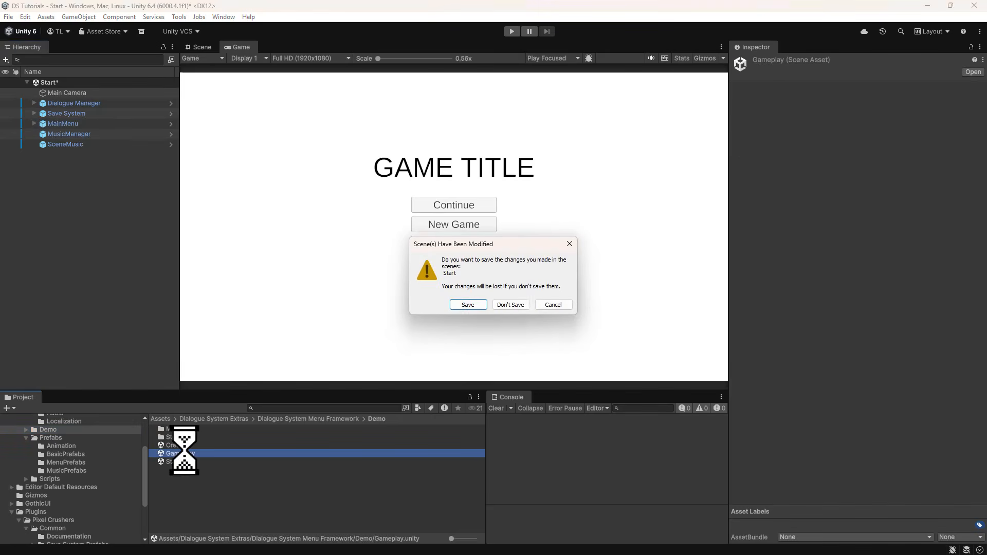
{"action": "left_click", "coordinate": [506, 304]}
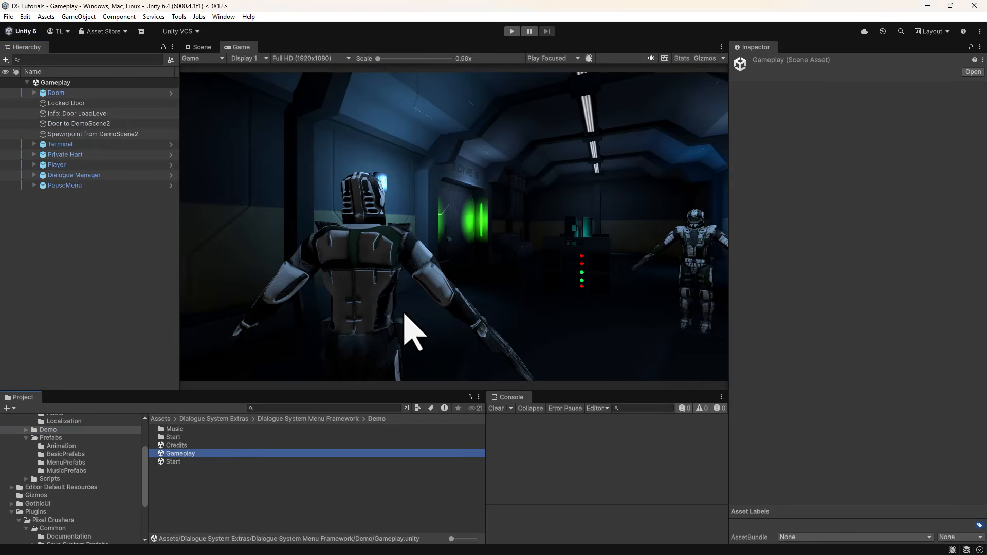
- Delete the Dialogue Manager and PauseMenu objects from the Gameplay scene
{"action": "left_click", "coordinate": [70, 175]}
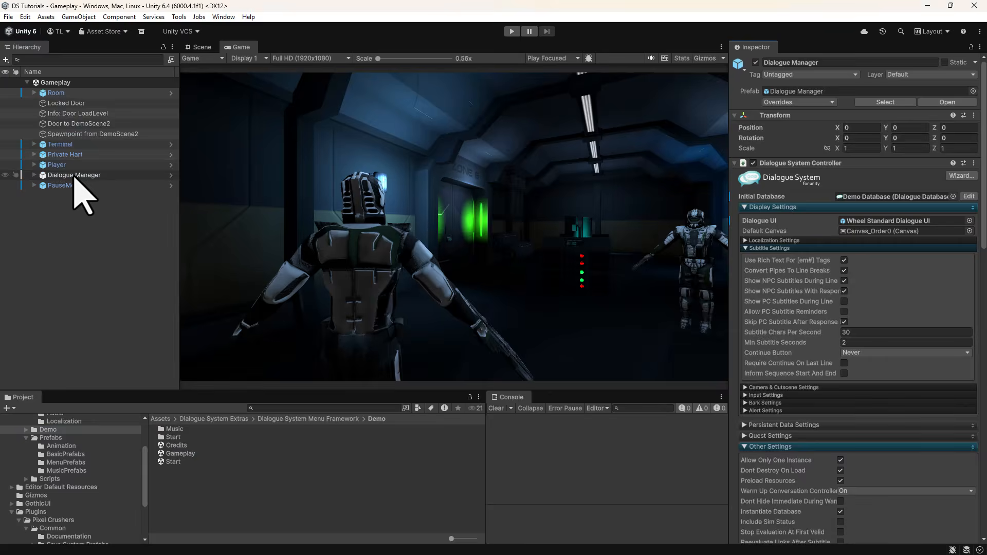
{"action": "left_click", "coordinate": [67, 186], "text": "ctrl"}
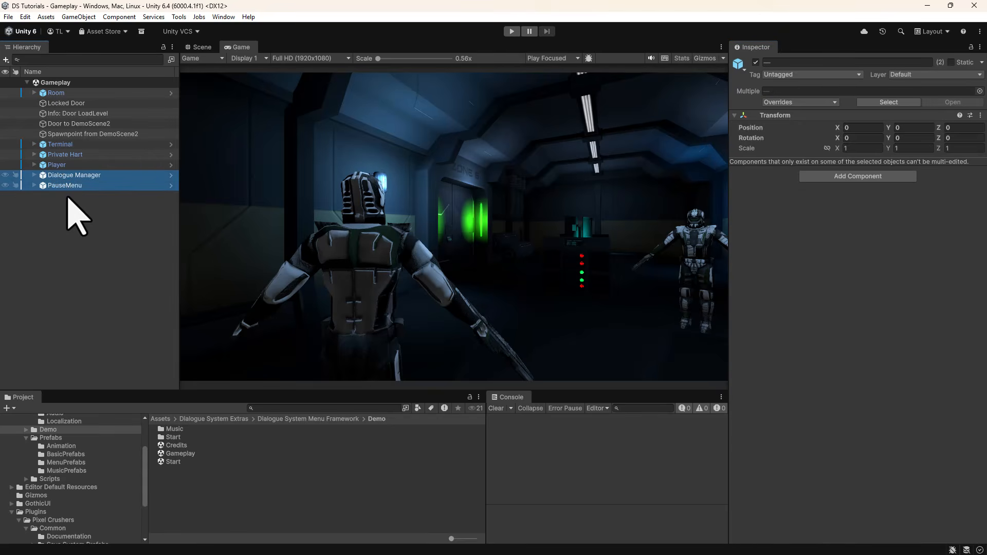
{"action": "key", "text": "Delete"}
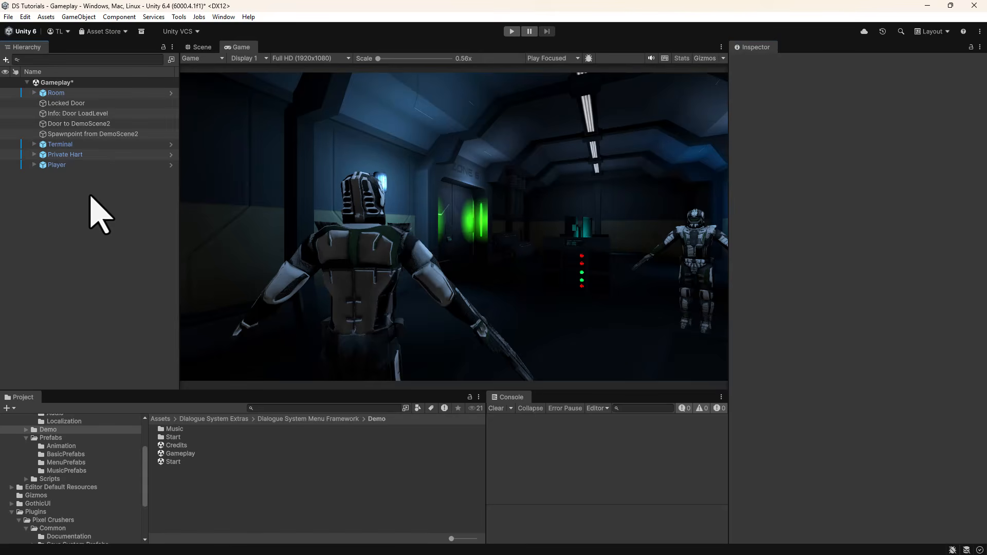
- Add the Dialogue Manager prefab from the Dialogue System Prefabs folder to the scene and assign Demo Database as its Initial Database
{"action": "scroll", "coordinate": [82, 504], "scroll_direction": "down", "scroll_amount": 3}
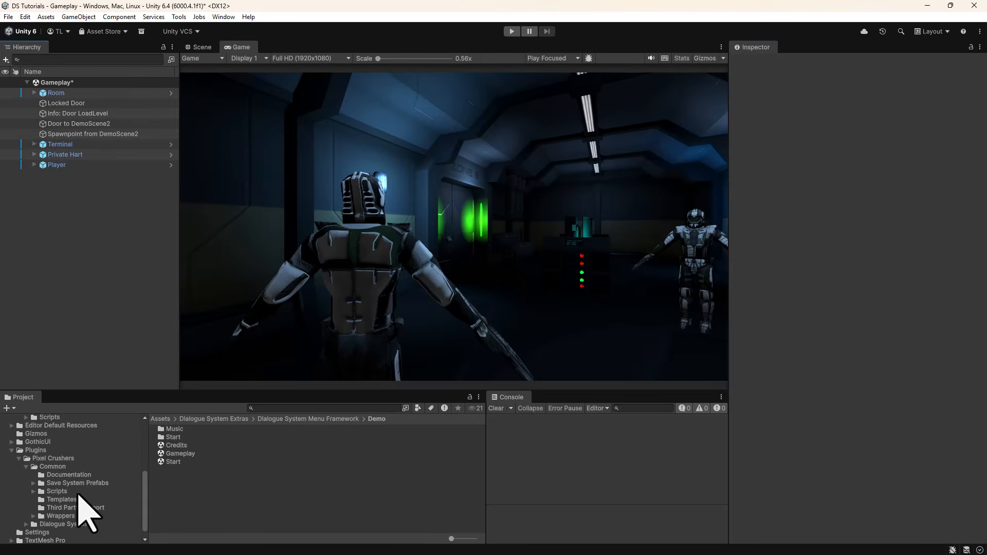
{"action": "left_click", "coordinate": [26, 512]}
{"action": "left_click", "coordinate": [52, 529]}
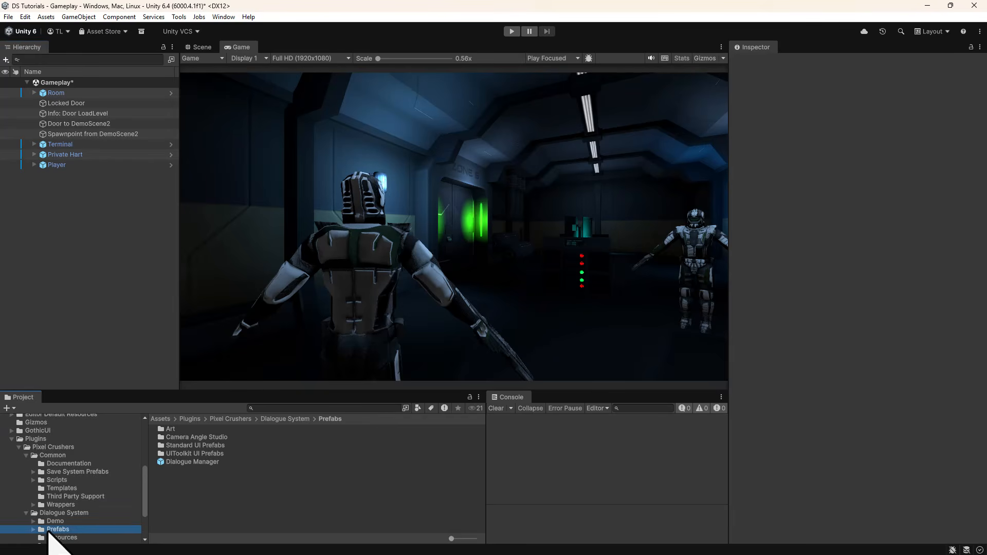
{"action": "left_click", "coordinate": [189, 462]}
{"action": "left_click_drag", "start_coordinate": [189, 462], "coordinate": [100, 276]}
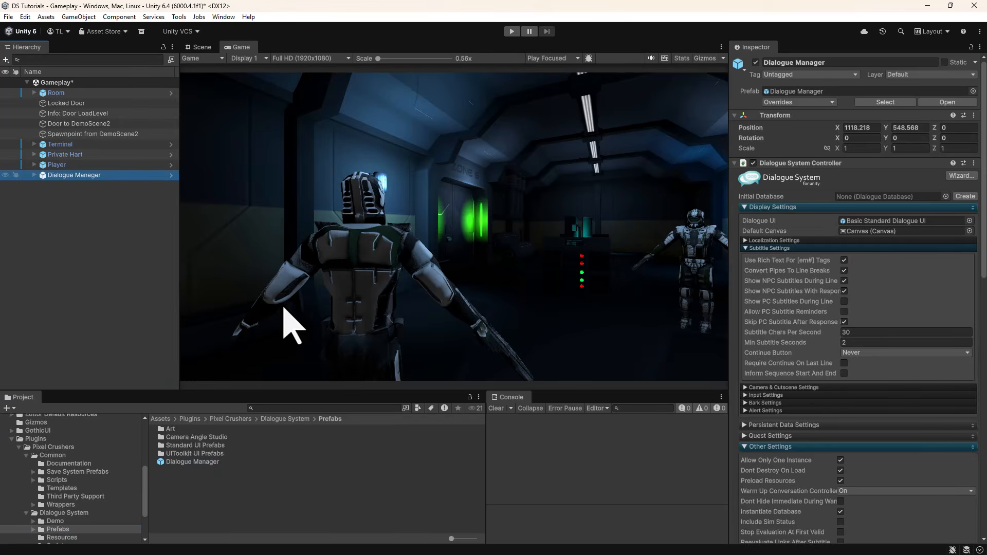
{"action": "left_click", "coordinate": [945, 197]}
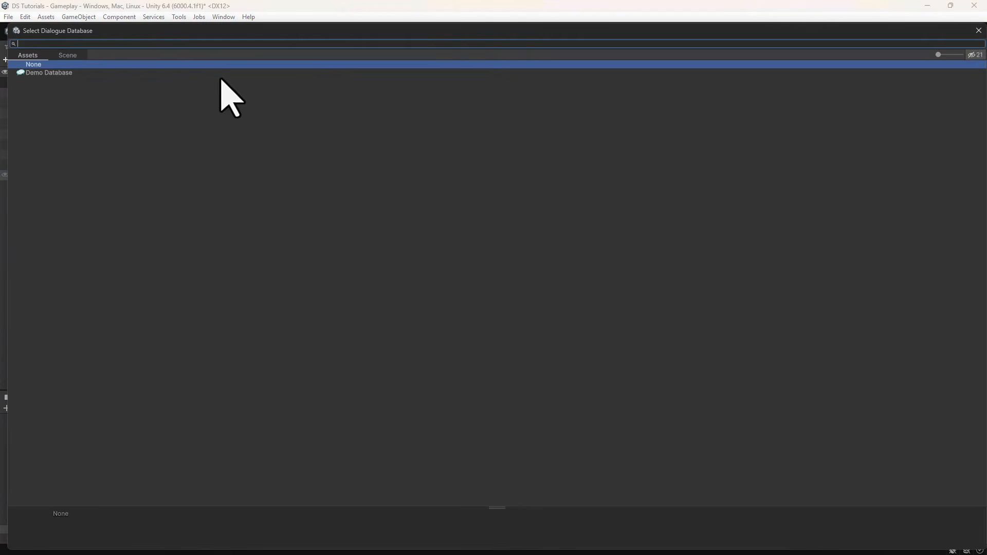
{"action": "double_click", "coordinate": [85, 73]}
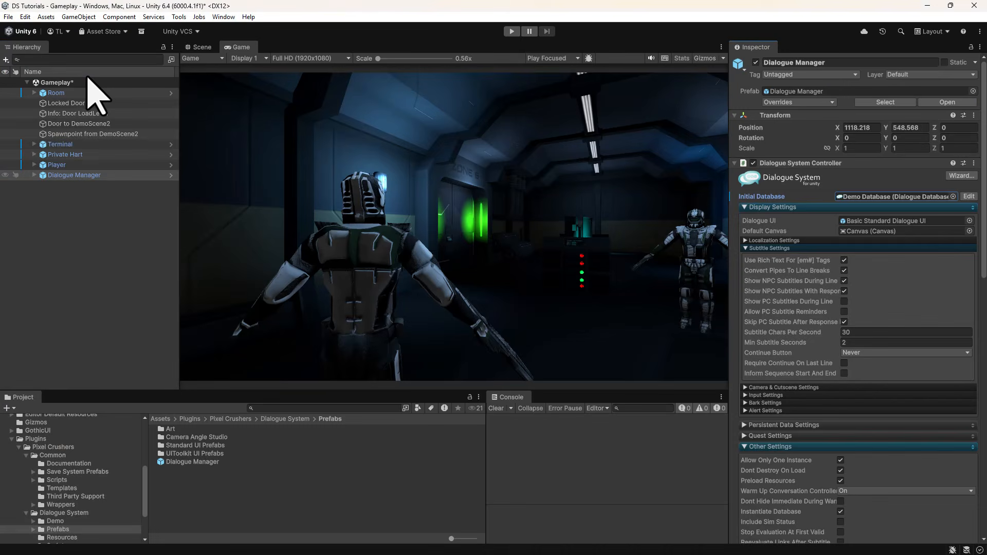
- Add the PauseMenu prefab from the Menu Framework's MenuPrefabs folder to the Gameplay scene
{"action": "scroll", "coordinate": [101, 499], "scroll_direction": "up", "scroll_amount": 10}
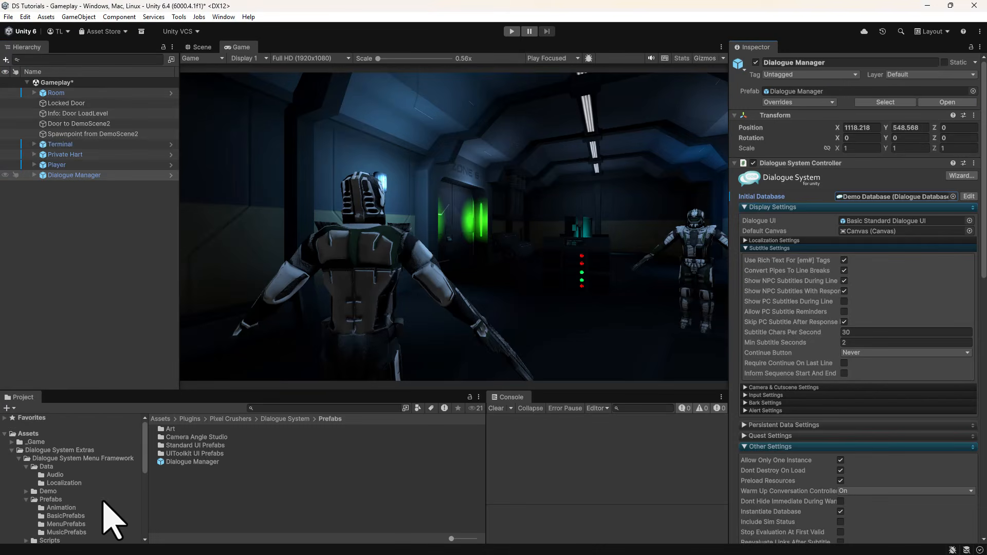
{"action": "left_click", "coordinate": [80, 525]}
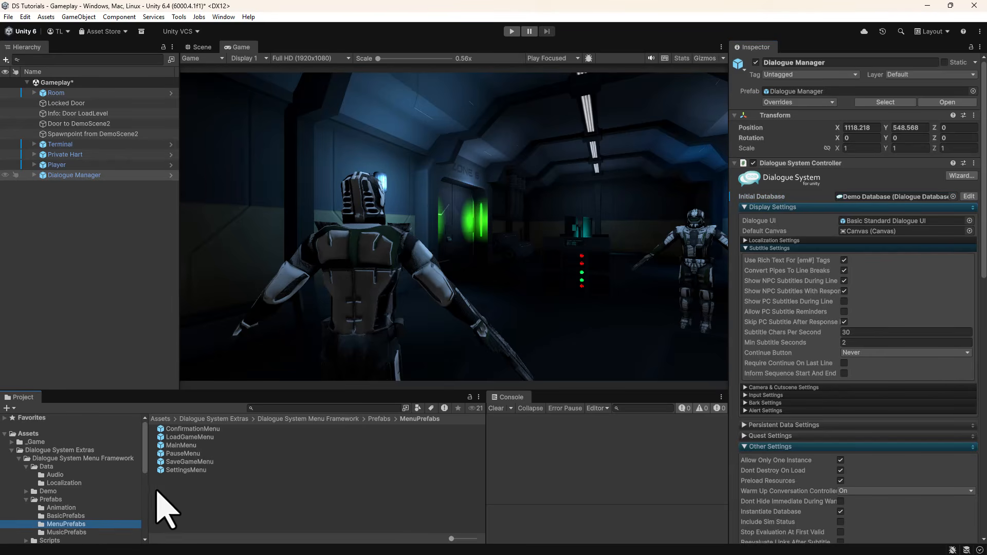
{"action": "left_click_drag", "start_coordinate": [186, 453], "coordinate": [86, 270]}
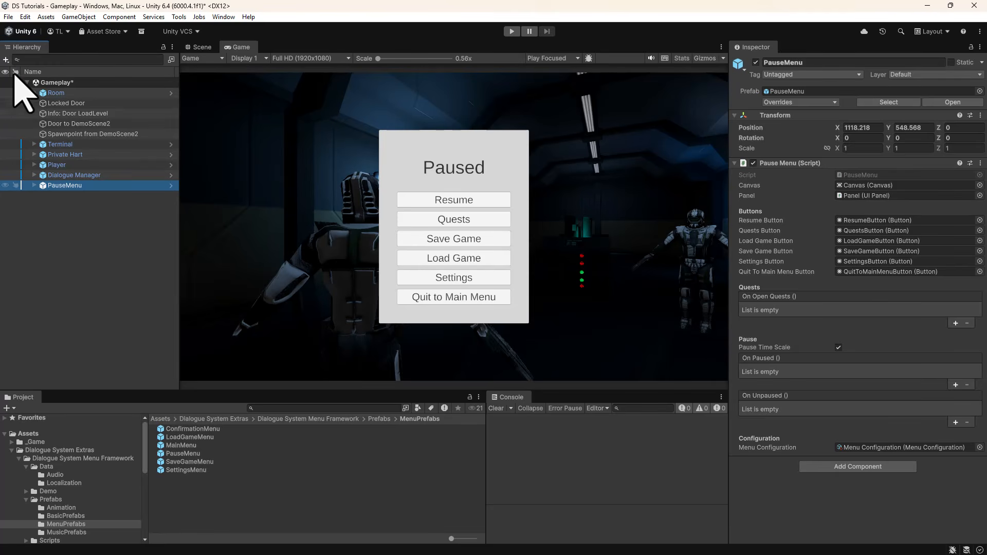
- Add the Save System prefab from the Common Save System Prefabs folder to the Gameplay scene
{"action": "scroll", "coordinate": [45, 464], "scroll_direction": "down", "scroll_amount": 3}
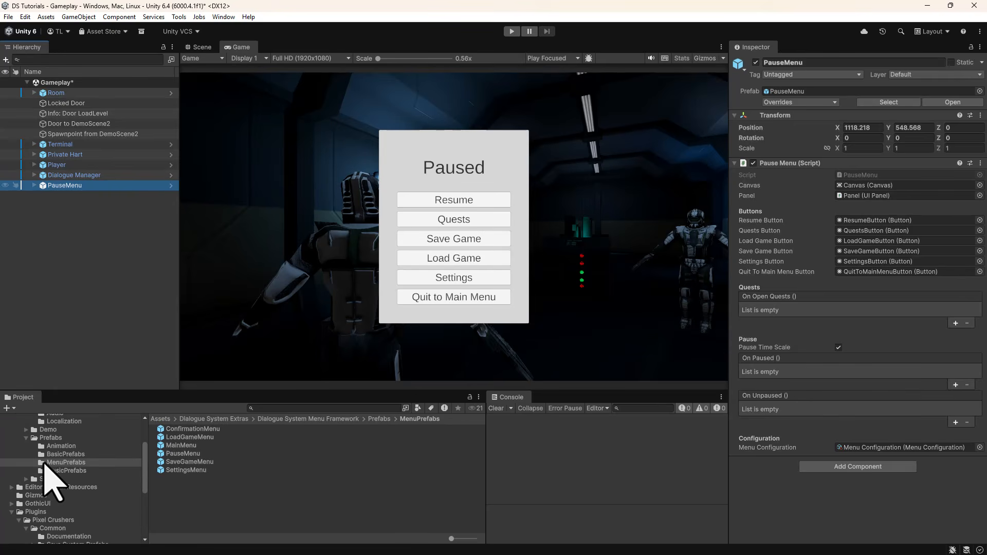
{"action": "scroll", "coordinate": [57, 514], "scroll_direction": "down", "scroll_amount": 3}
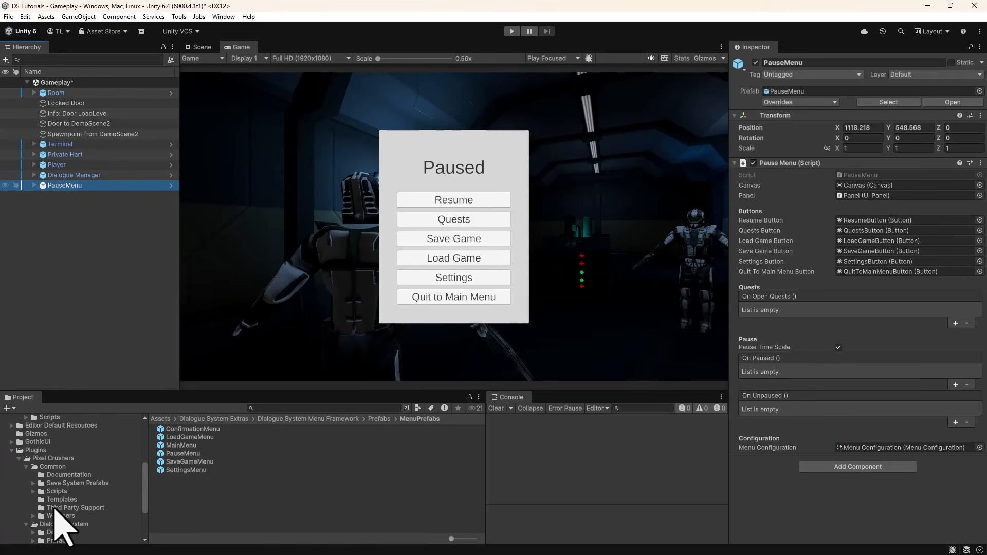
{"action": "left_click", "coordinate": [77, 484]}
{"action": "left_click_drag", "start_coordinate": [182, 453], "coordinate": [94, 310]}
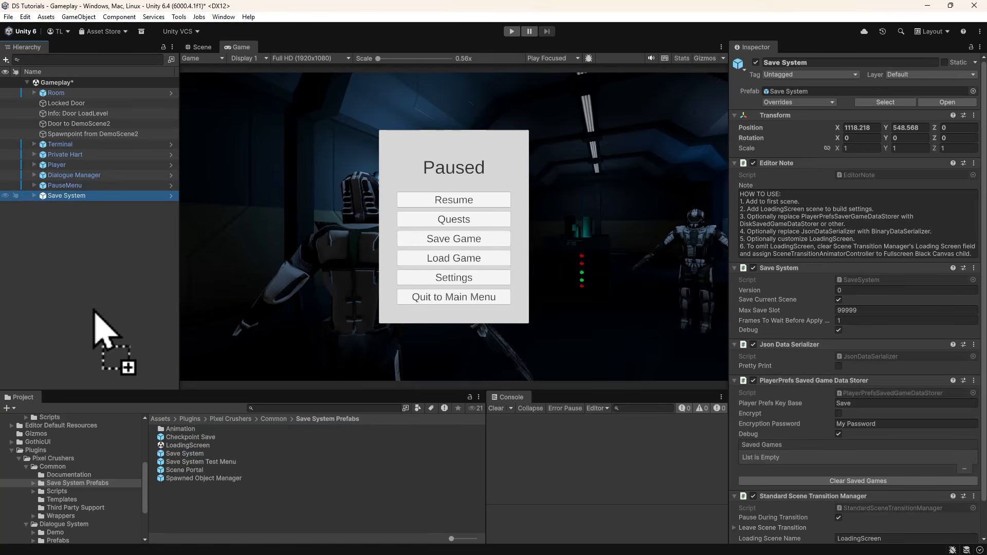
- Add the SceneMusic prefab from the MusicPrefabs folder to the Gameplay scene
{"action": "scroll", "coordinate": [64, 486], "scroll_direction": "up", "scroll_amount": 3}
{"action": "scroll", "coordinate": [65, 488], "scroll_direction": "up", "scroll_amount": 2}
{"action": "left_click", "coordinate": [59, 502]}
{"action": "left_click_drag", "start_coordinate": [177, 438], "coordinate": [48, 283]}
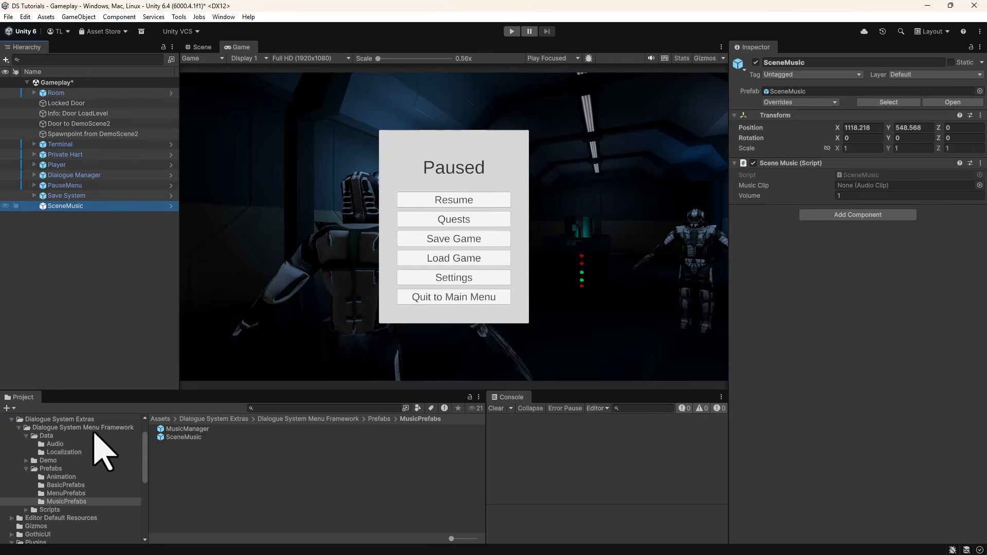
- Open the demo Start scene again, discarding the unsaved changes to the Gameplay scene
{"action": "left_click", "coordinate": [46, 460]}
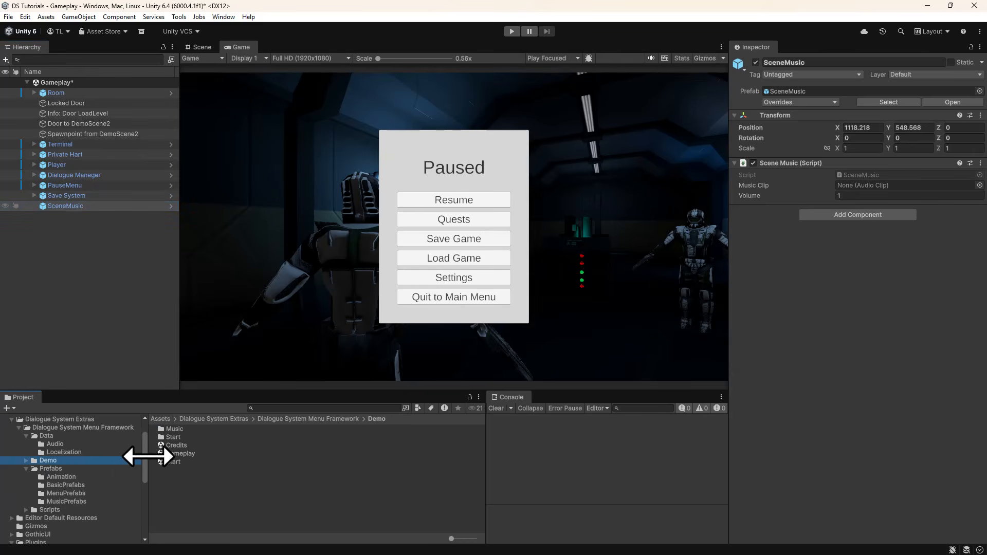
{"action": "double_click", "coordinate": [172, 461]}
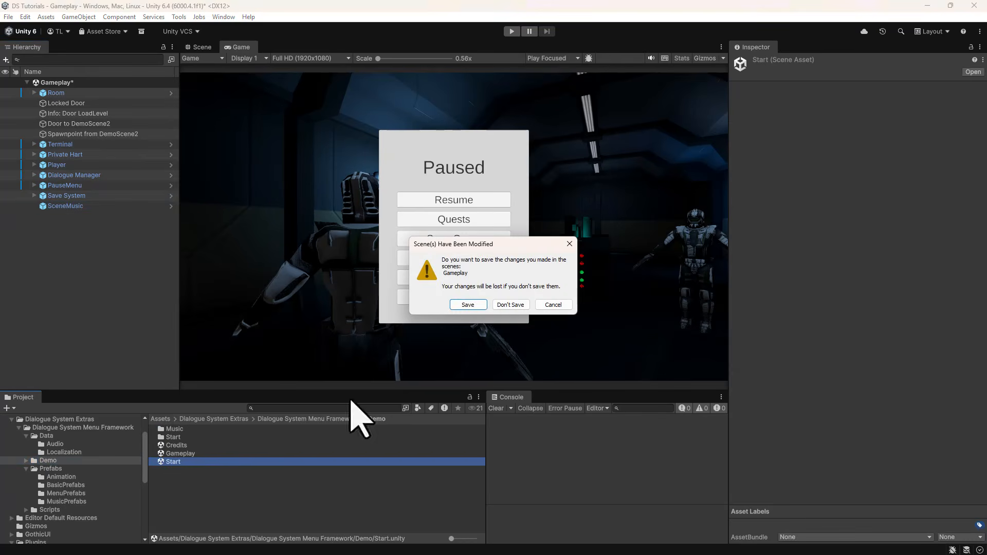
{"action": "left_click", "coordinate": [503, 306]}
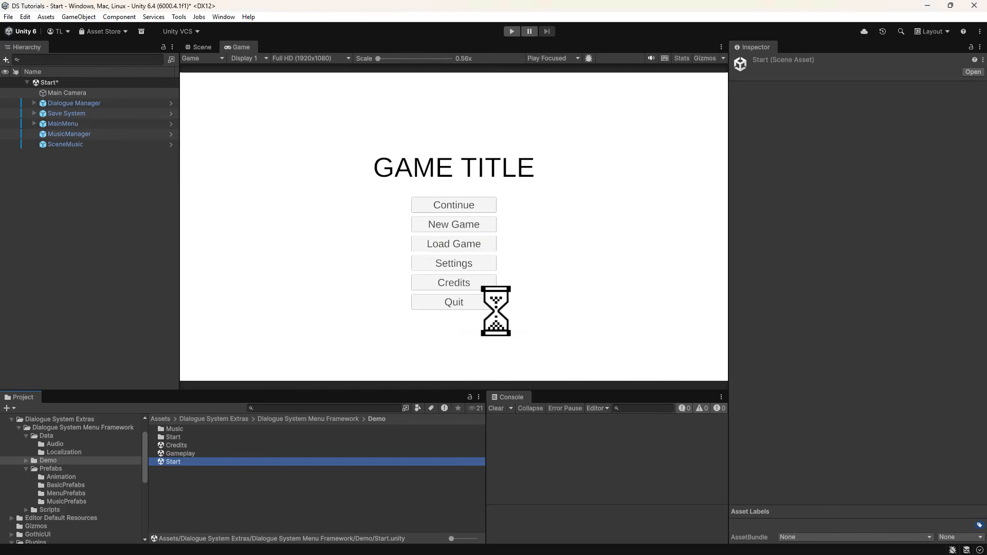
- Run the Start scene, view its Load Game menu, and stop playback
{"action": "left_click", "coordinate": [511, 31]}
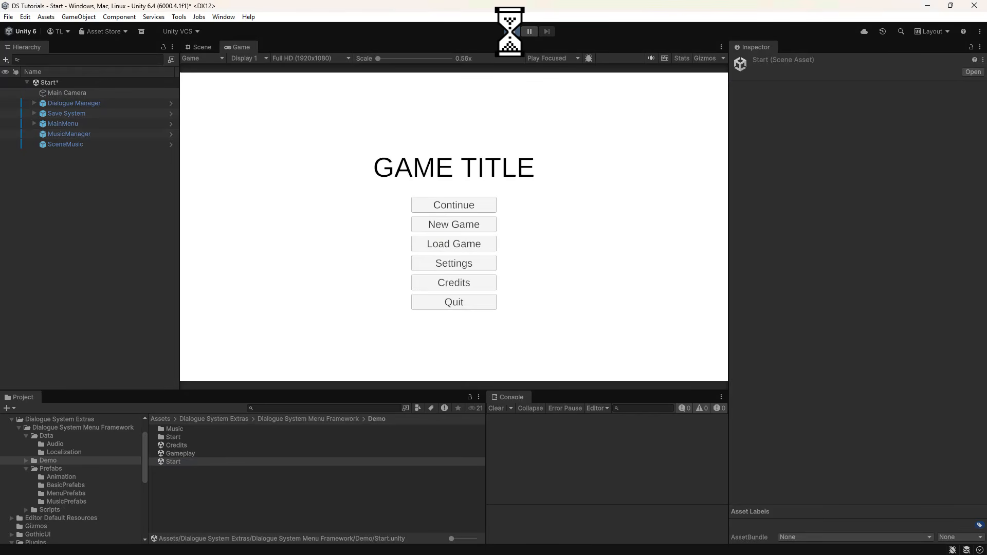
{"action": "left_click", "coordinate": [470, 250]}
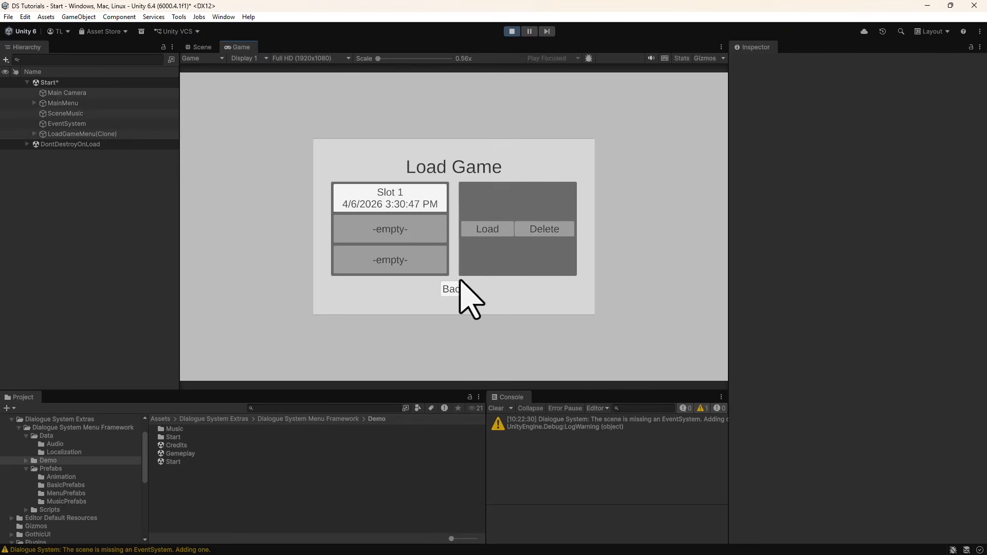
{"action": "left_click", "coordinate": [512, 31]}
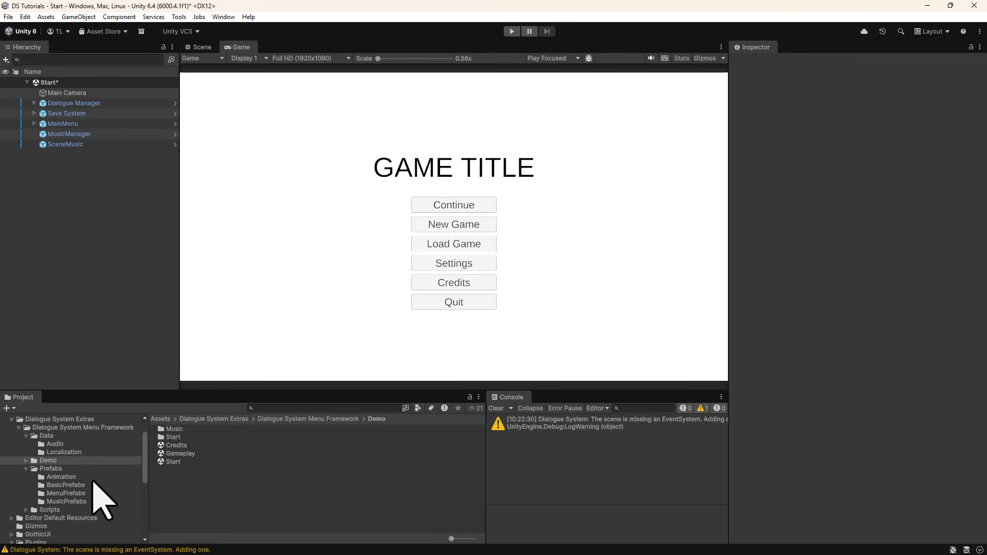
- Open the LoadGameMenu prefab in the Scene view and inspect its HeadingText and the contents of its LeftPanel
{"action": "left_click", "coordinate": [82, 493]}
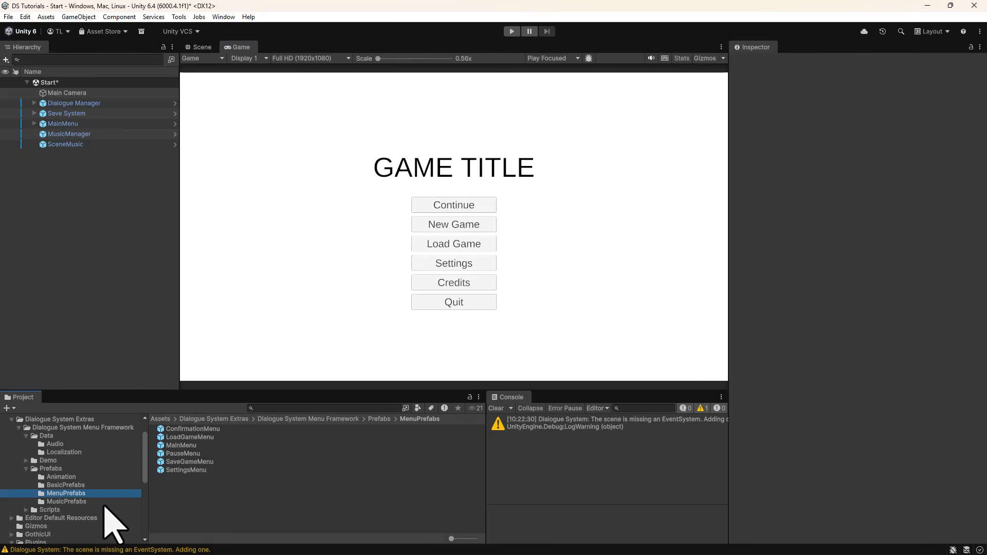
{"action": "double_click", "coordinate": [177, 437]}
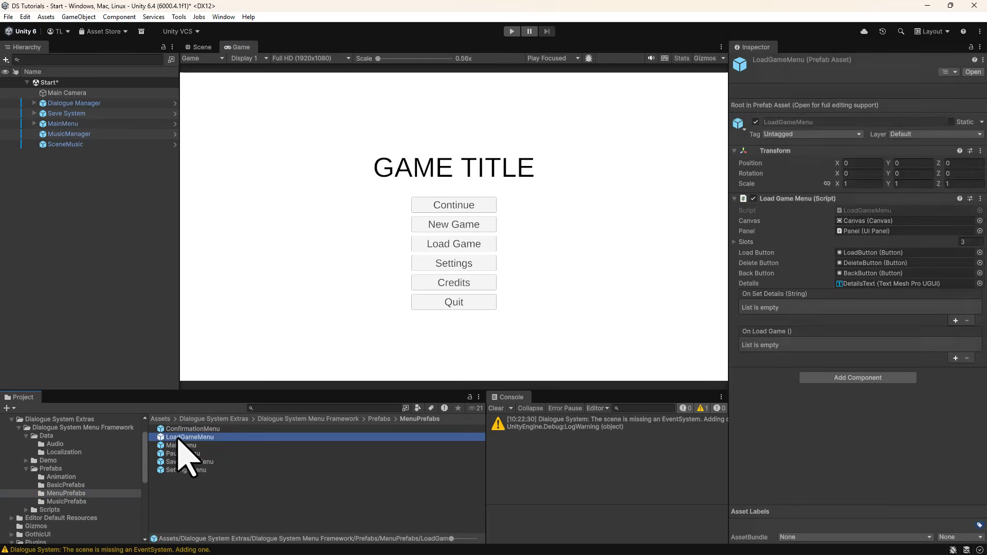
{"action": "left_click", "coordinate": [195, 47]}
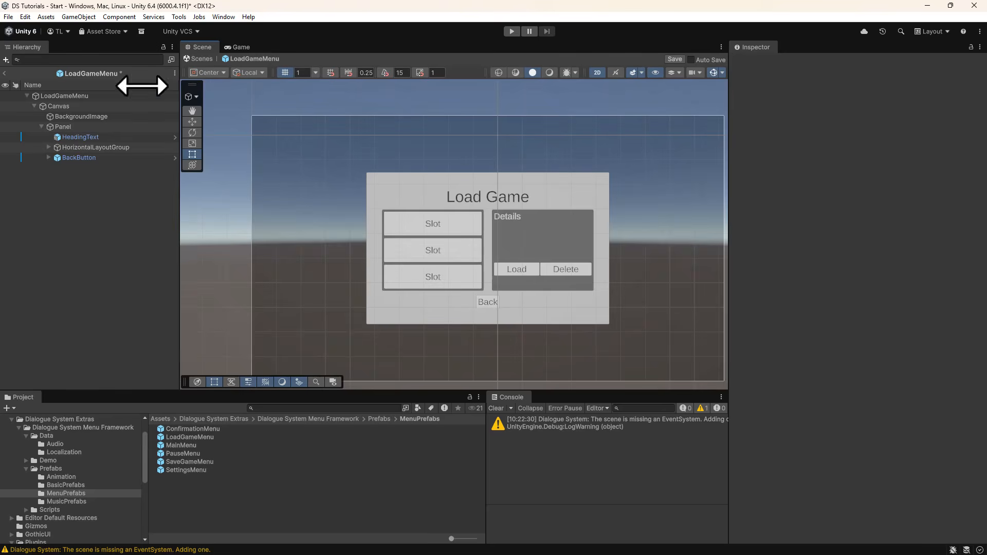
{"action": "left_click", "coordinate": [79, 137]}
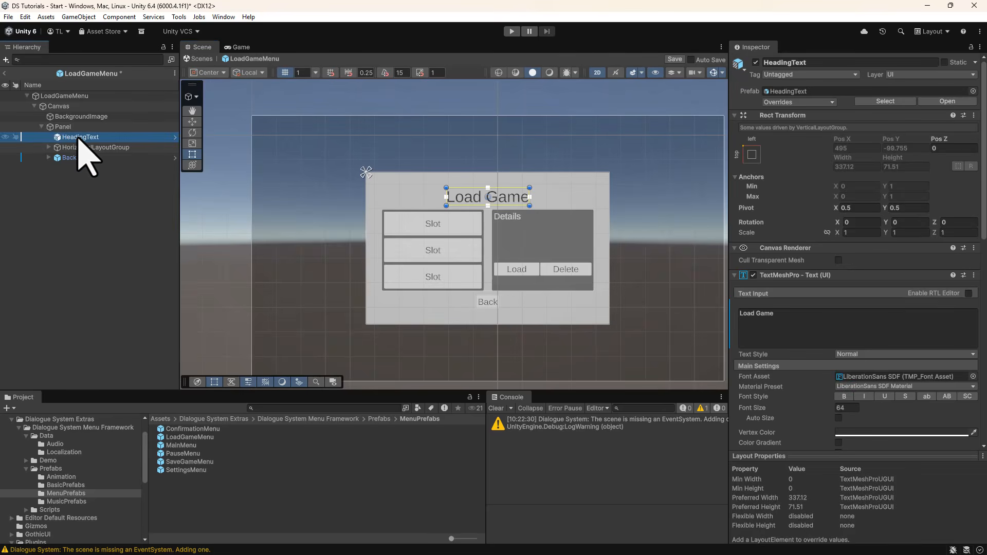
{"action": "left_click", "coordinate": [48, 147]}
{"action": "left_click", "coordinate": [56, 158]}
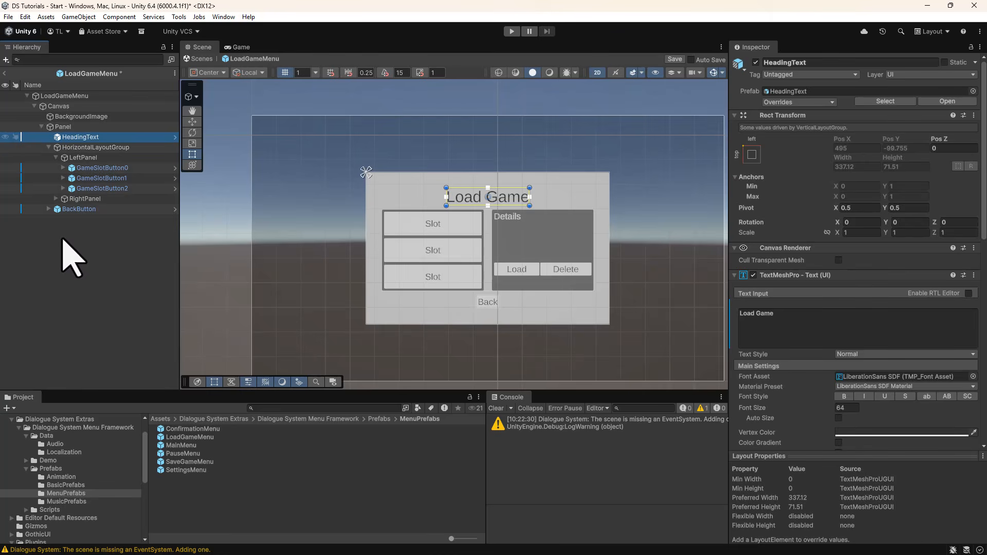
- Examine the LoadGameMenu script's Slots list and Details reference, and locate the source prefab of the DetailsText object
{"action": "left_click", "coordinate": [74, 97]}
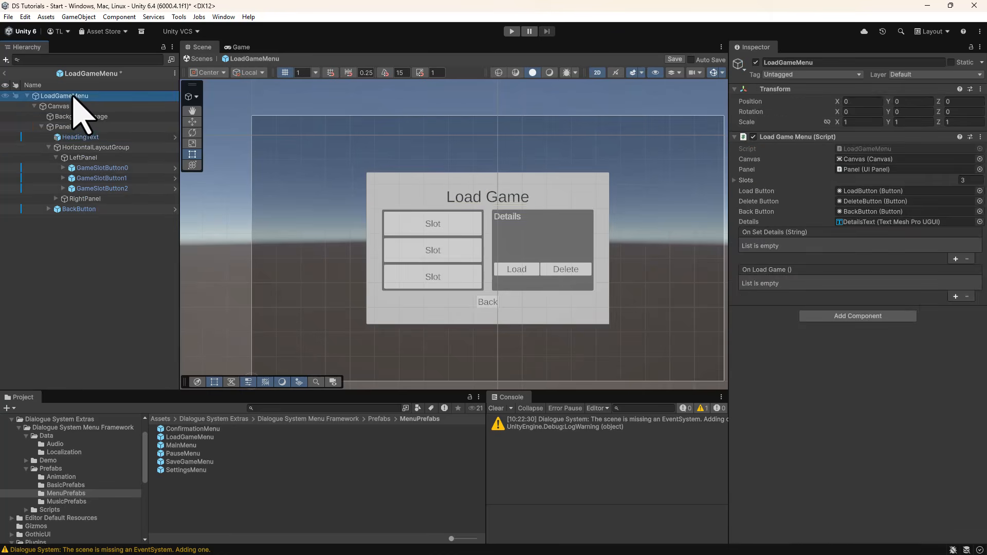
{"action": "left_click", "coordinate": [734, 181]}
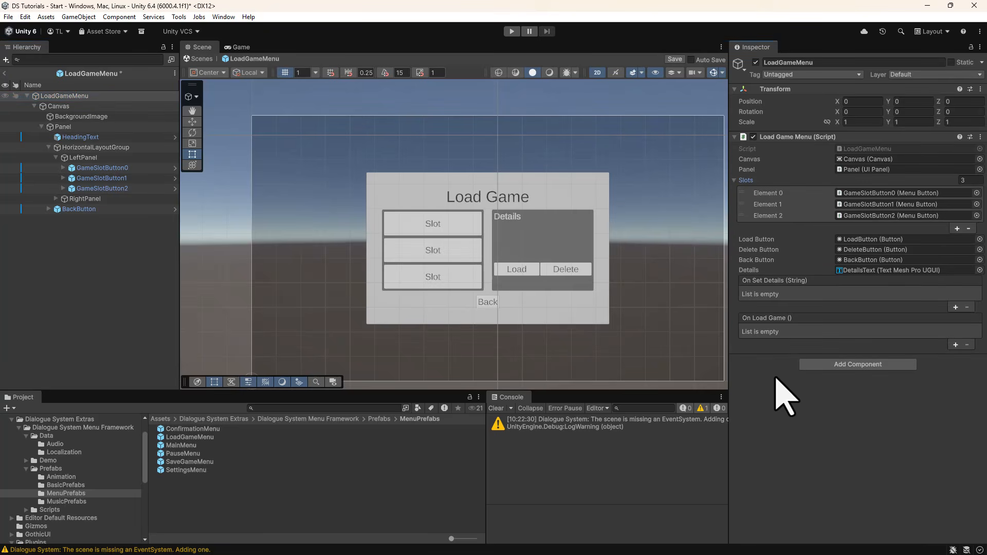
{"action": "left_click", "coordinate": [845, 271]}
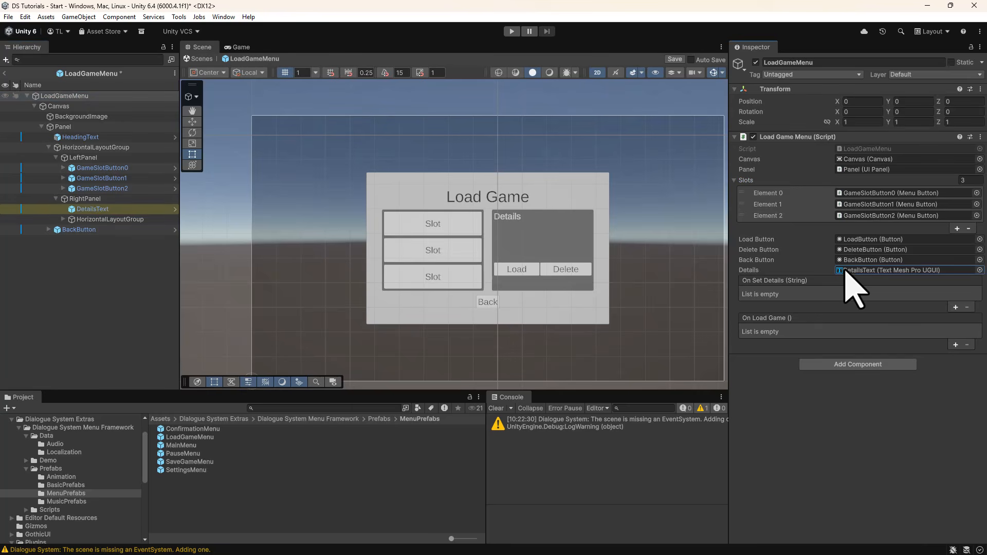
{"action": "left_click", "coordinate": [101, 208]}
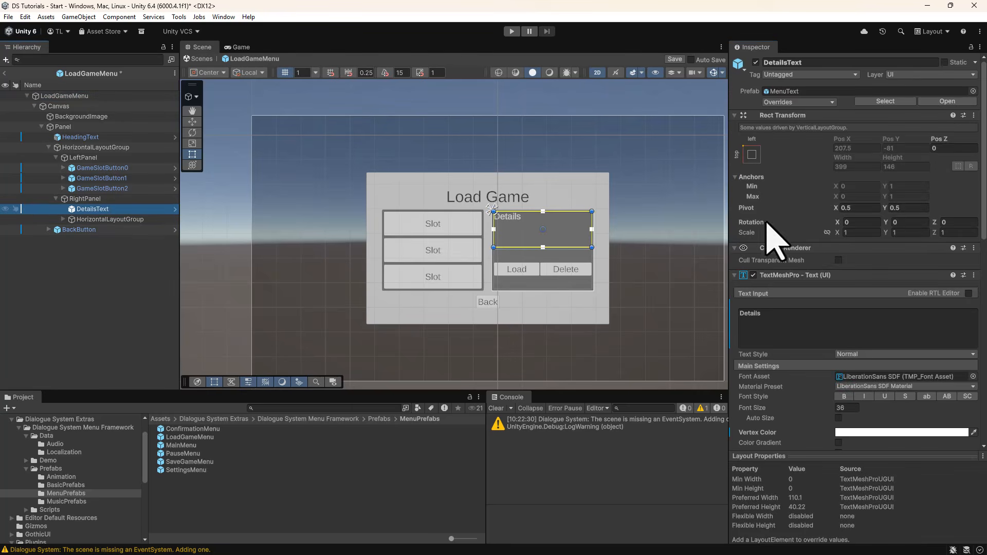
{"action": "left_click", "coordinate": [885, 101]}
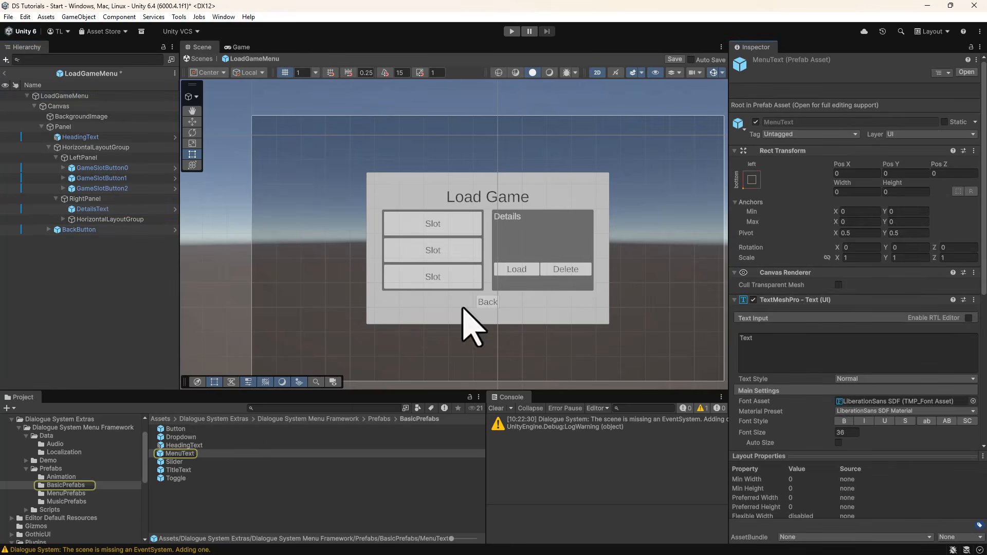
- Open the HeadingText basic prefab, discarding the LoadGameMenu changes, frame it in the Scene view, and return to the Start scene
{"action": "double_click", "coordinate": [183, 445]}
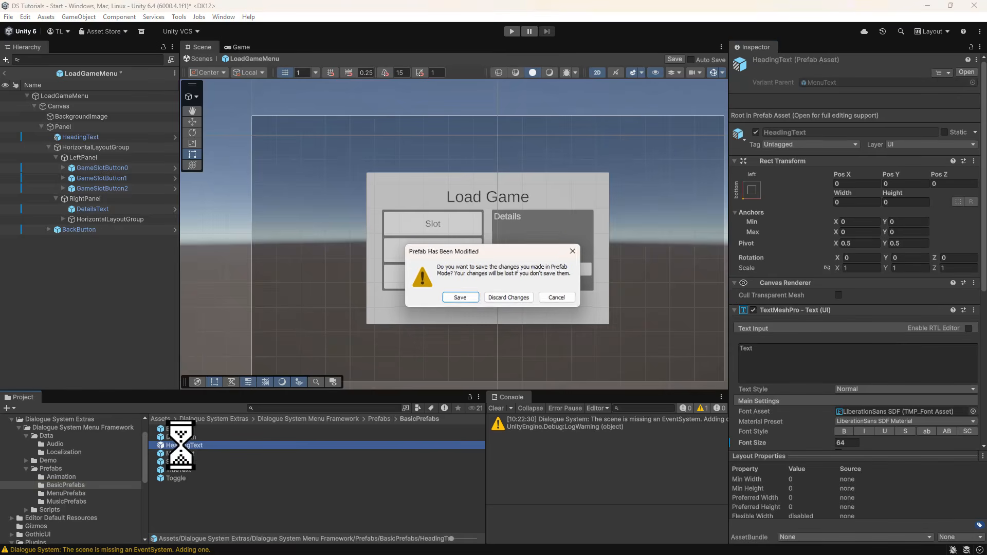
{"action": "left_click", "coordinate": [501, 296]}
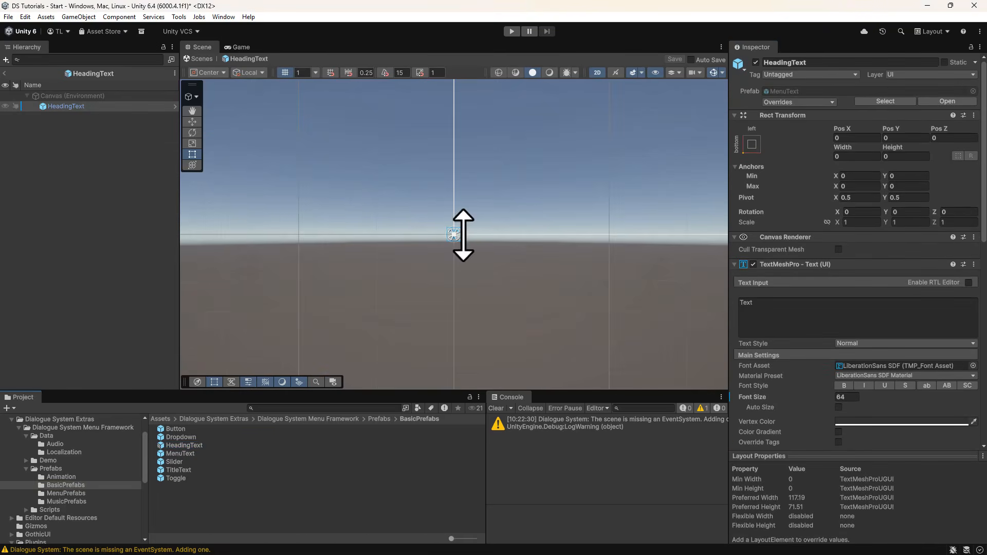
{"action": "key", "text": "f"}
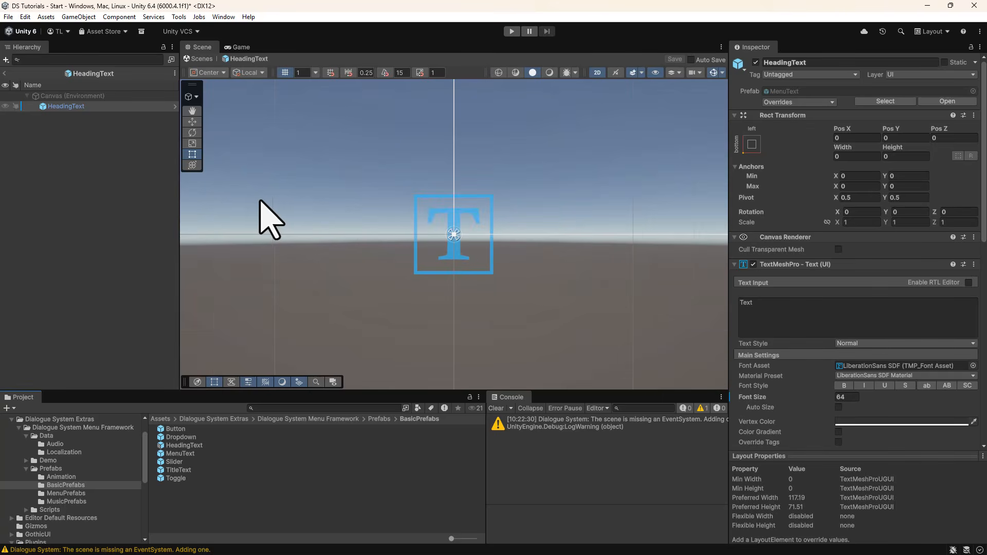
{"action": "left_click", "coordinate": [4, 73]}
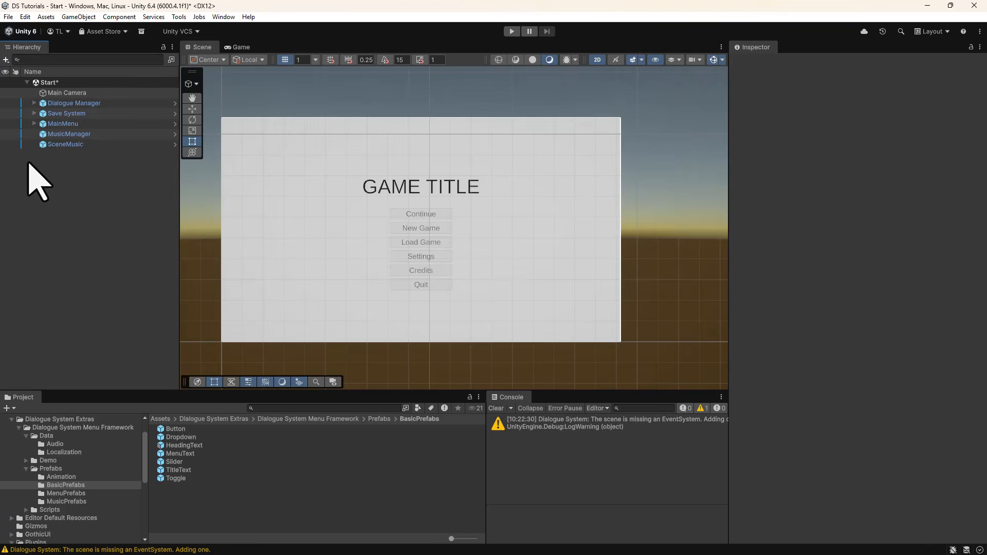
- Select the MainMenu object to inspect its components, and view the TextMeshPro import options for essential resources and extras
{"action": "left_click", "coordinate": [77, 123]}
{"action": "left_click", "coordinate": [224, 17]}
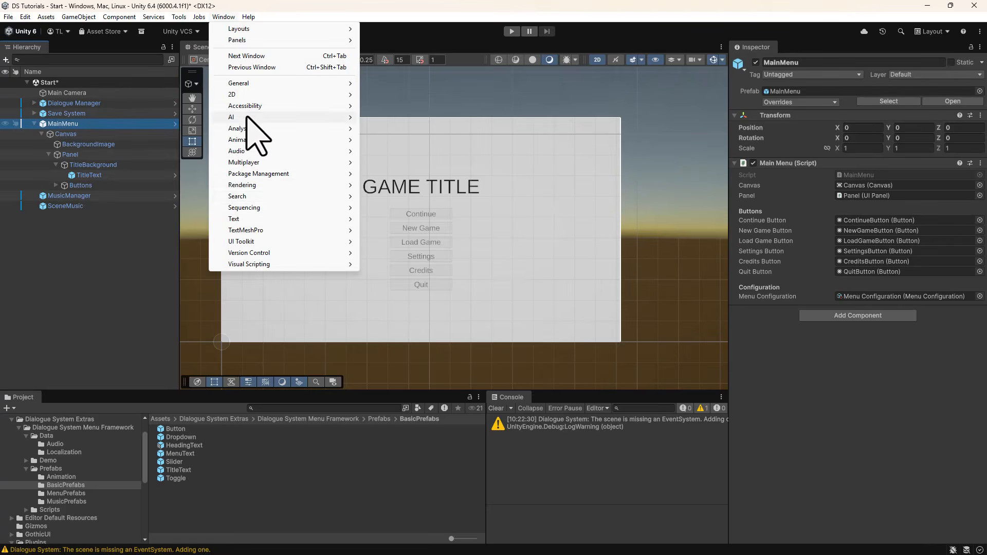
{"action": "mouse_move", "coordinate": [273, 231]}
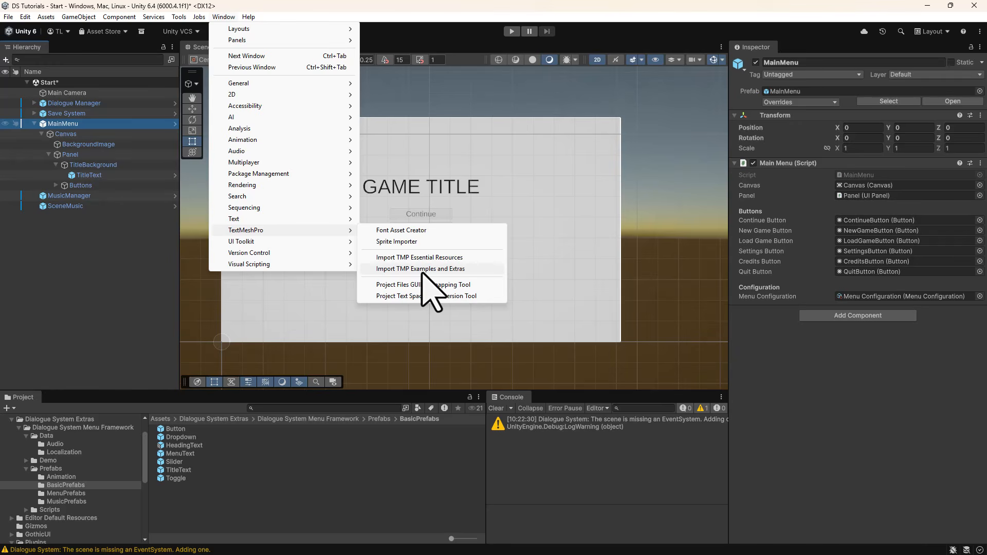
{"action": "left_click", "coordinate": [396, 2]}
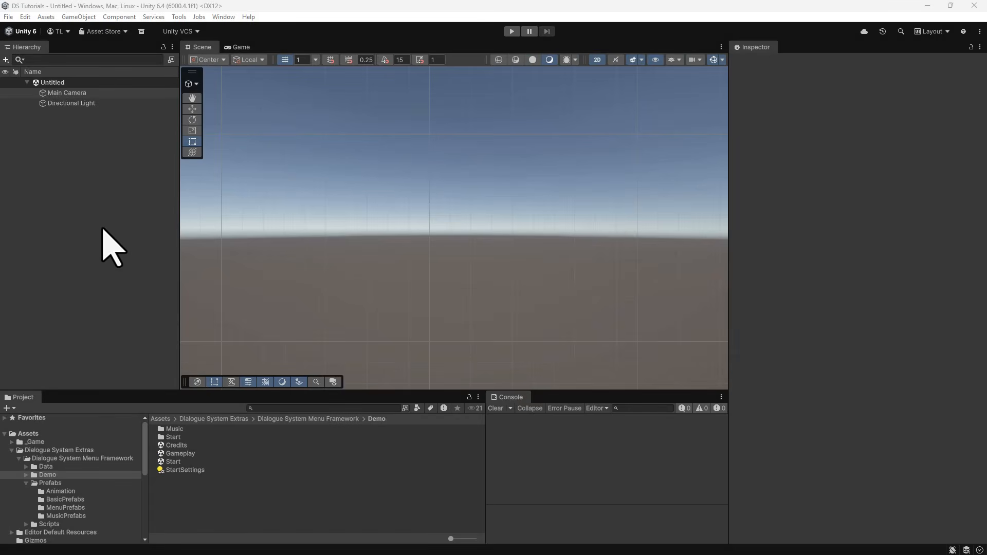
- Open the demo Start scene and open its MainMenu prefab for editing
{"action": "double_click", "coordinate": [159, 462]}
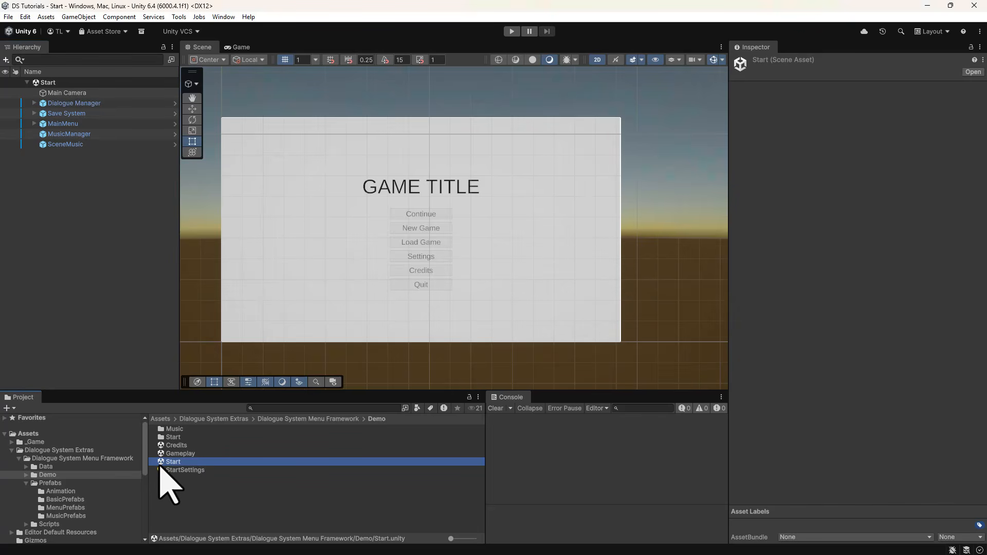
{"action": "left_click", "coordinate": [53, 123]}
{"action": "left_click", "coordinate": [937, 102]}
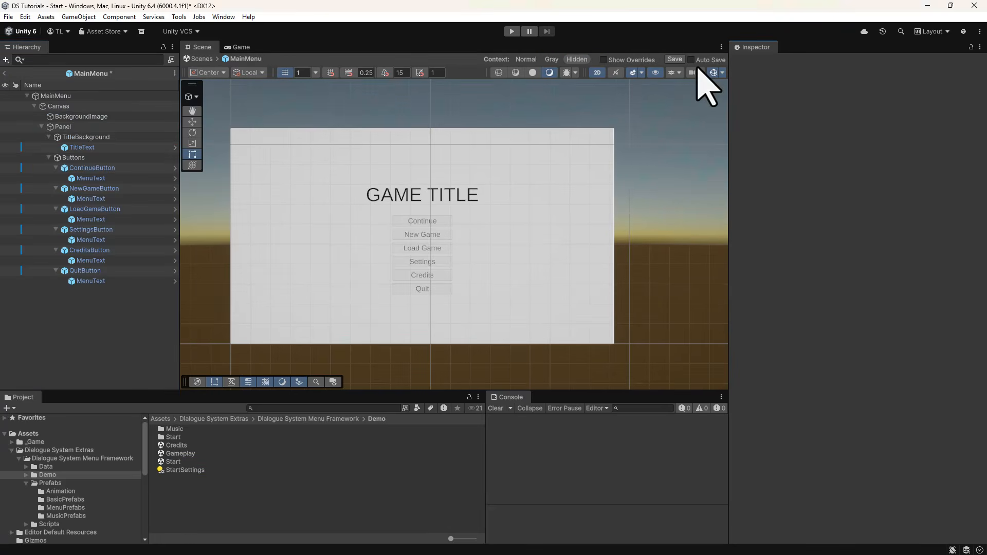
- Set the source image of the MainMenu's BackgroundImage to the Art_4k_background sprite
{"action": "left_click", "coordinate": [68, 119]}
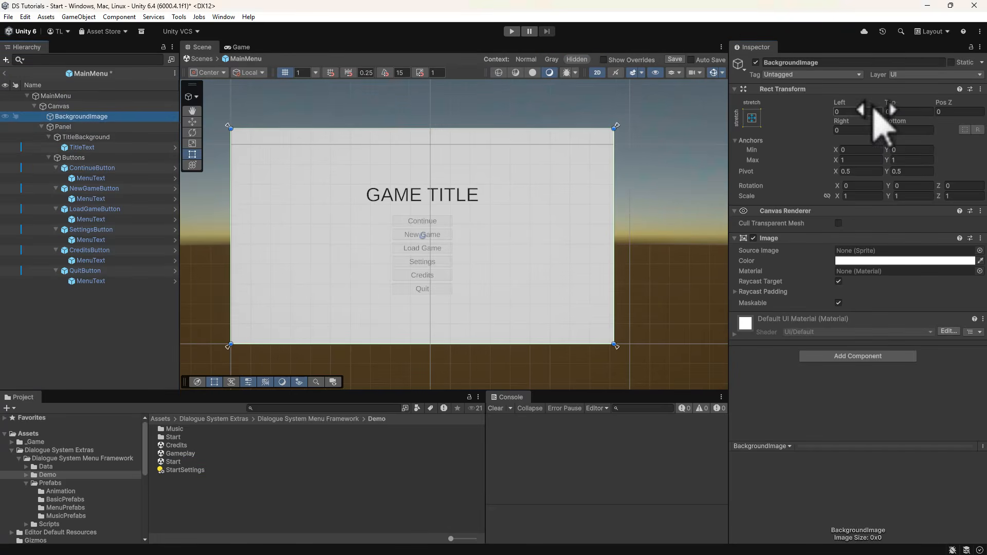
{"action": "left_click", "coordinate": [979, 250]}
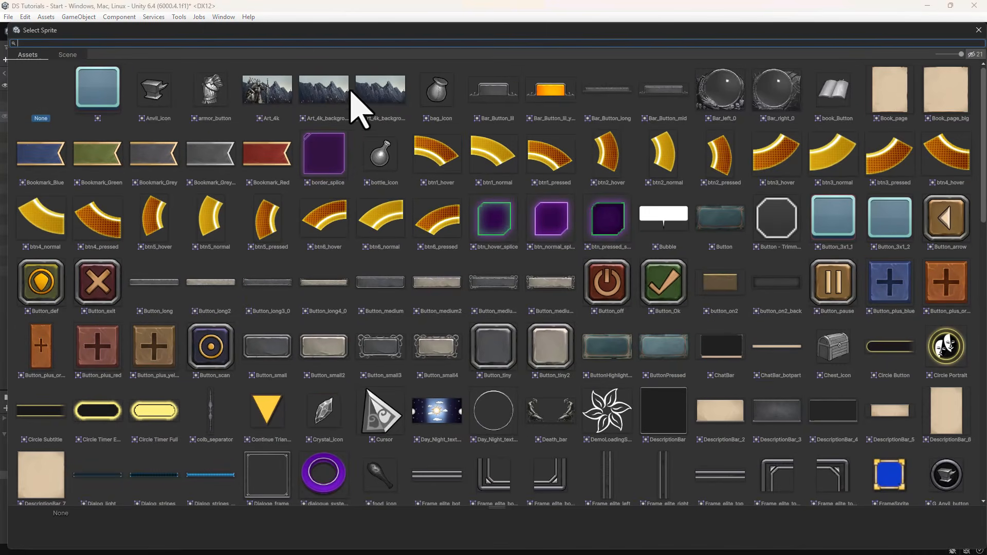
{"action": "double_click", "coordinate": [315, 81]}
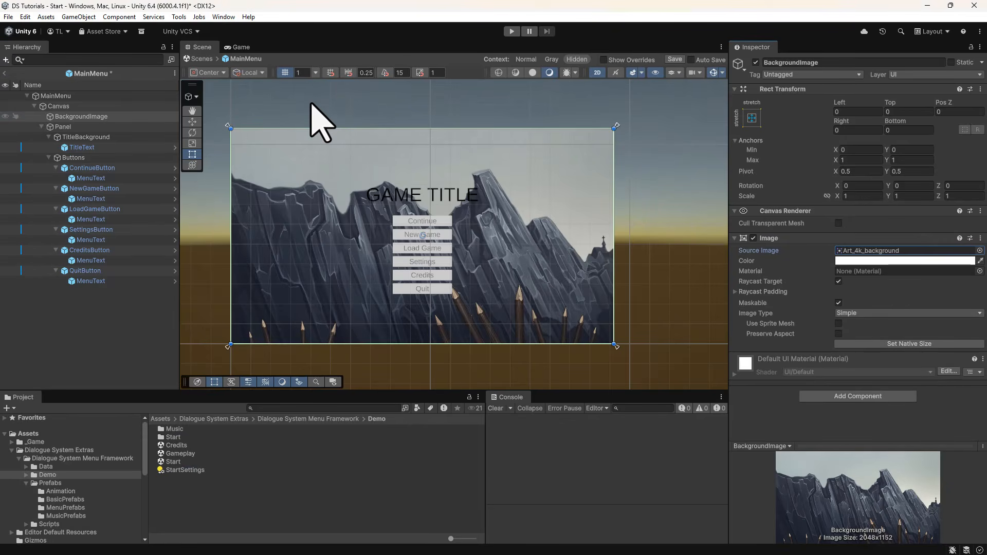
- Assign the Button_small3 sprite to TitleBackground's Image component and enable that component
{"action": "left_click", "coordinate": [83, 137]}
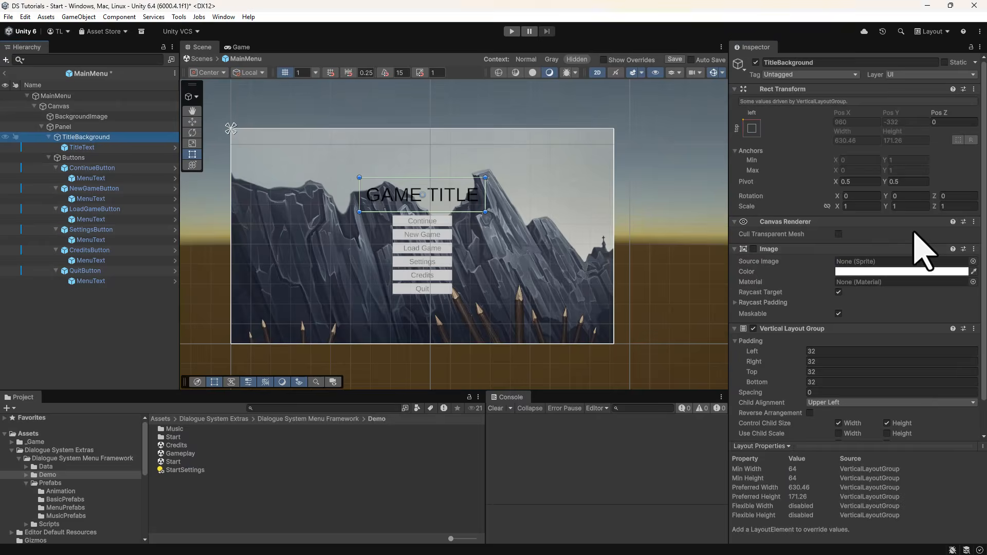
{"action": "left_click", "coordinate": [973, 261]}
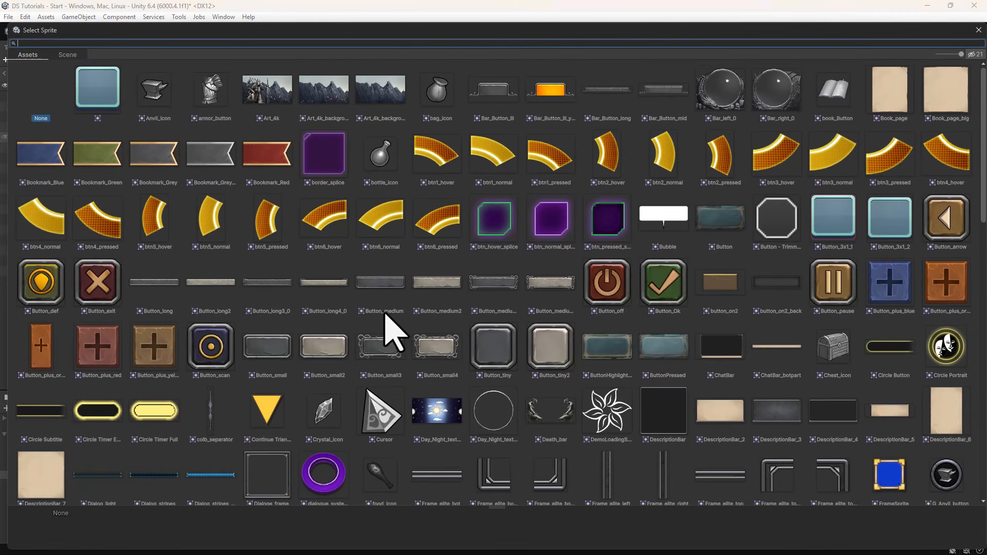
{"action": "double_click", "coordinate": [370, 346]}
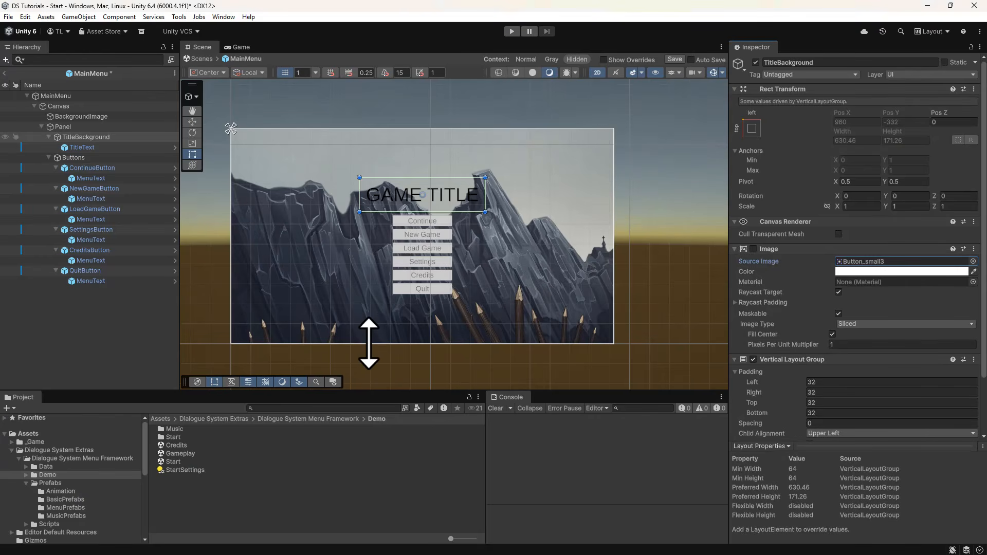
{"action": "left_click", "coordinate": [753, 249]}
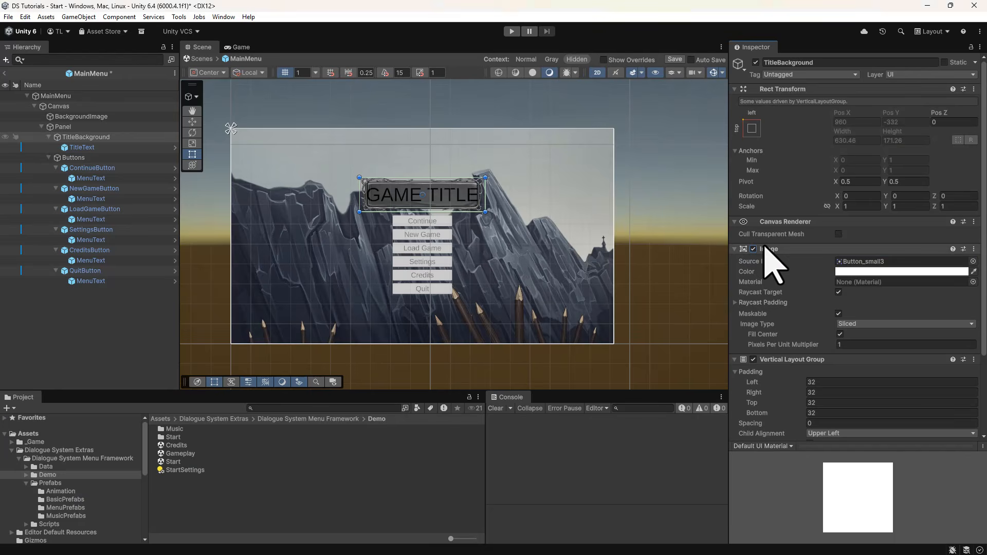
- Open the TitleText prefab, saving the MainMenu changes, and set its font asset to Anton SDF
{"action": "left_click", "coordinate": [78, 148]}
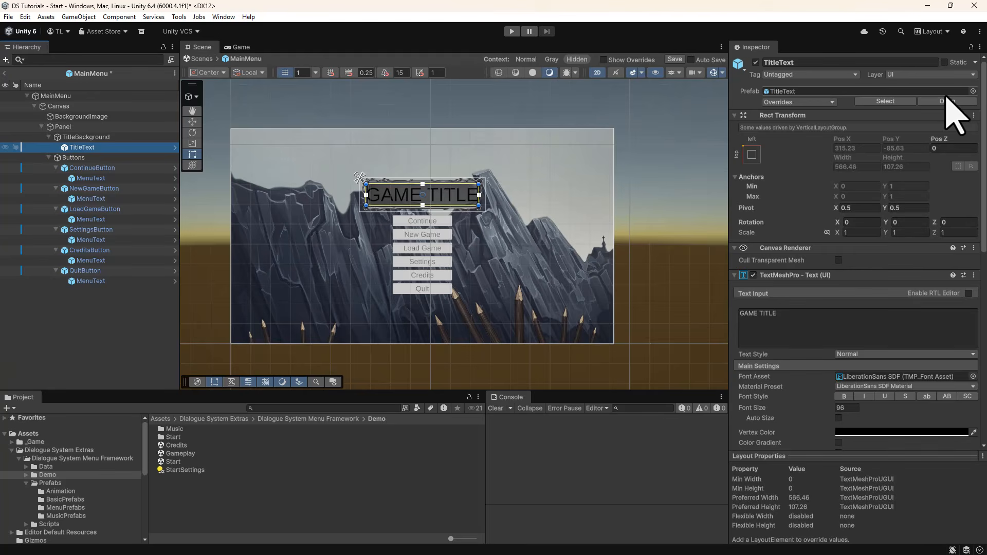
{"action": "left_click", "coordinate": [947, 101]}
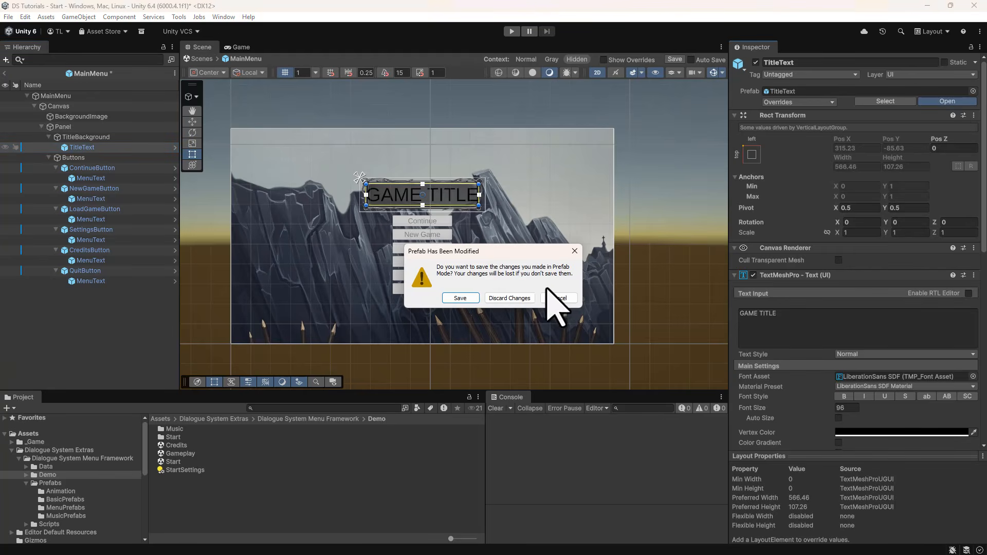
{"action": "left_click", "coordinate": [453, 298]}
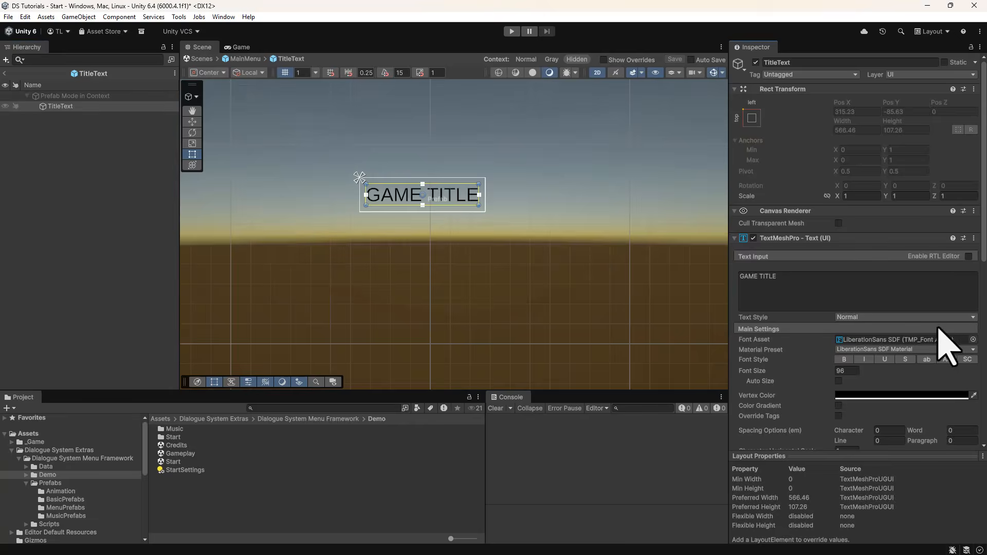
{"action": "left_click", "coordinate": [973, 340]}
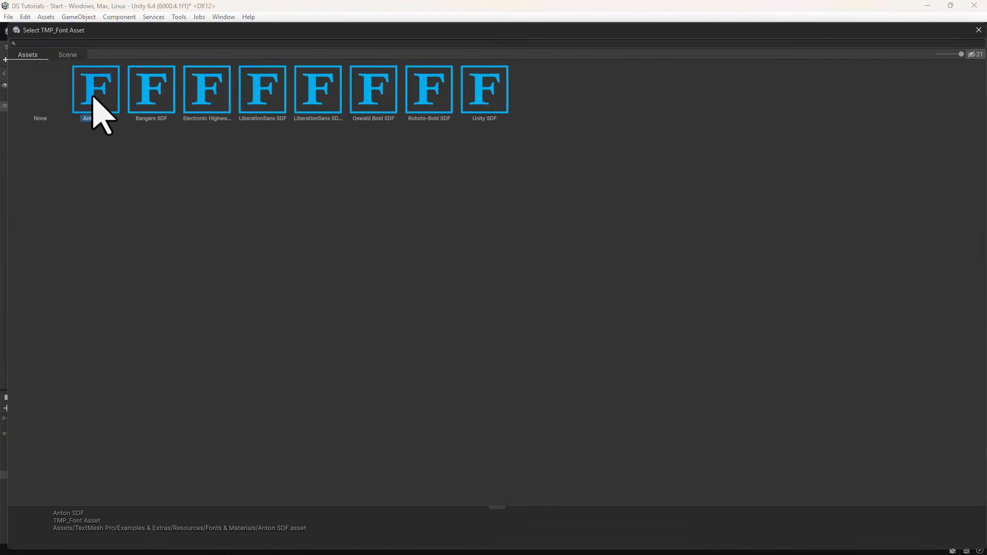
{"action": "double_click", "coordinate": [100, 108]}
- Change the vertex color of TitleText to blue
{"action": "left_click", "coordinate": [862, 395]}
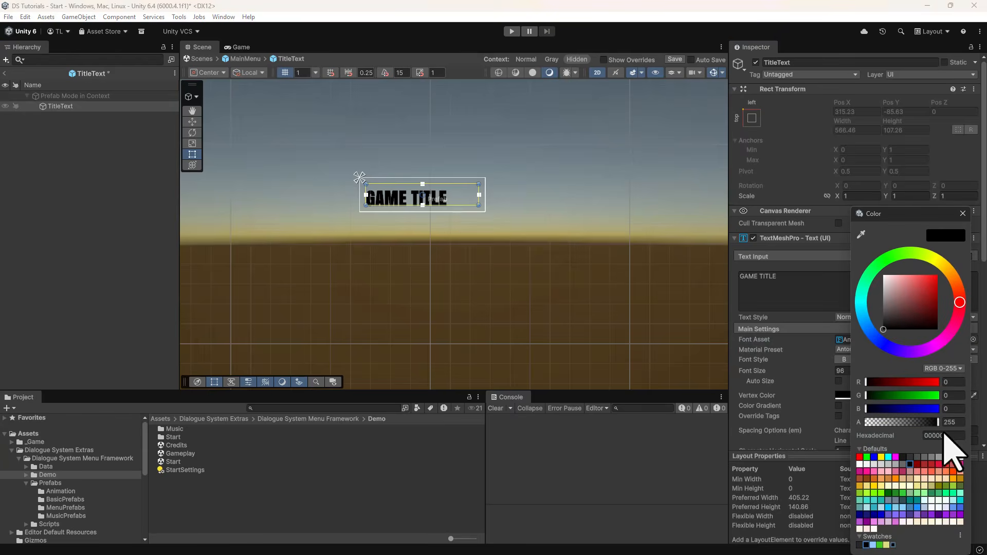
{"action": "type", "text": "FF"}
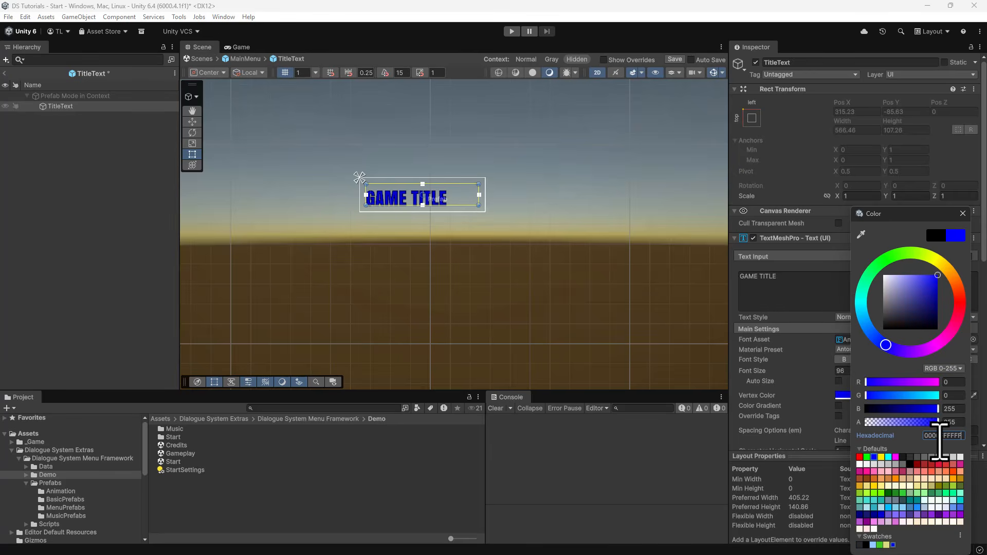
{"action": "left_click", "coordinate": [962, 214]}
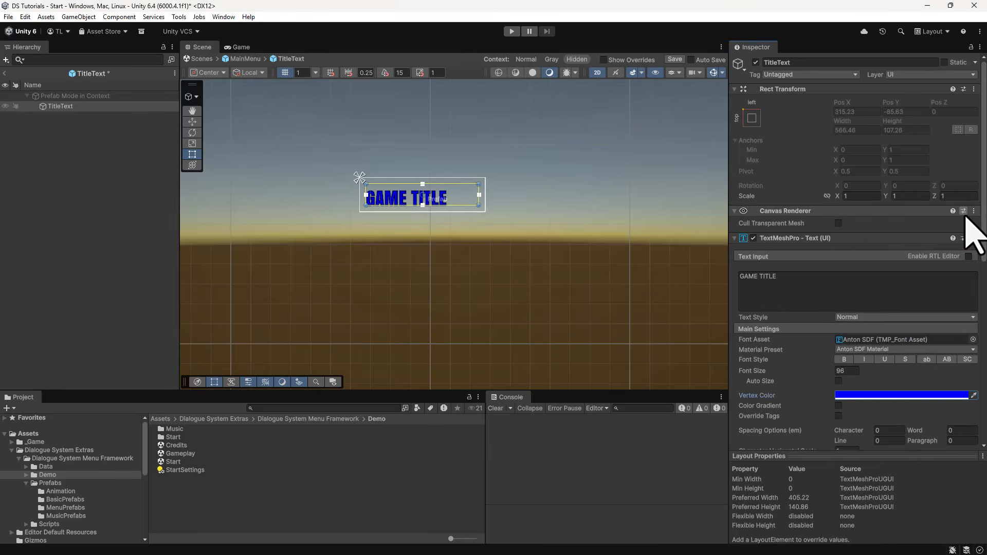
- Align the TitleText text to the center horizontally and to the middle vertically
{"action": "scroll", "coordinate": [845, 422], "scroll_direction": "down", "scroll_amount": 3}
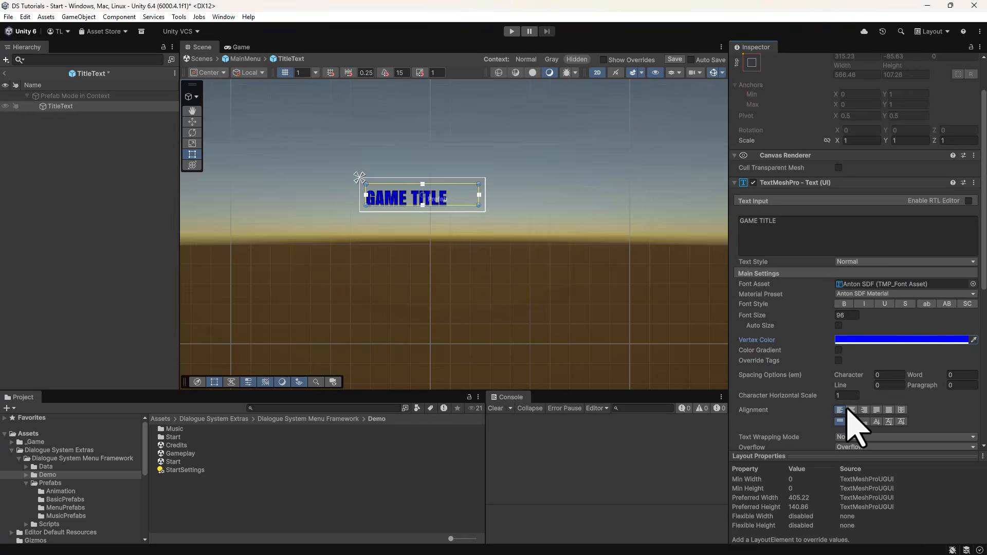
{"action": "left_click", "coordinate": [851, 410]}
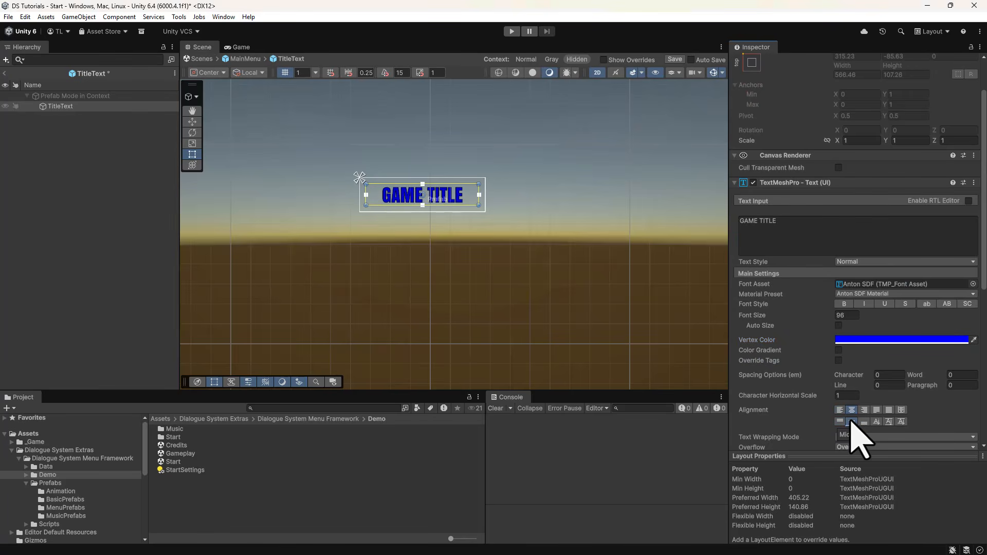
- Set the TitleText vertex color to white (FFFFFF), and save the prefab while returning to MainMenu
{"action": "left_click", "coordinate": [877, 340]}
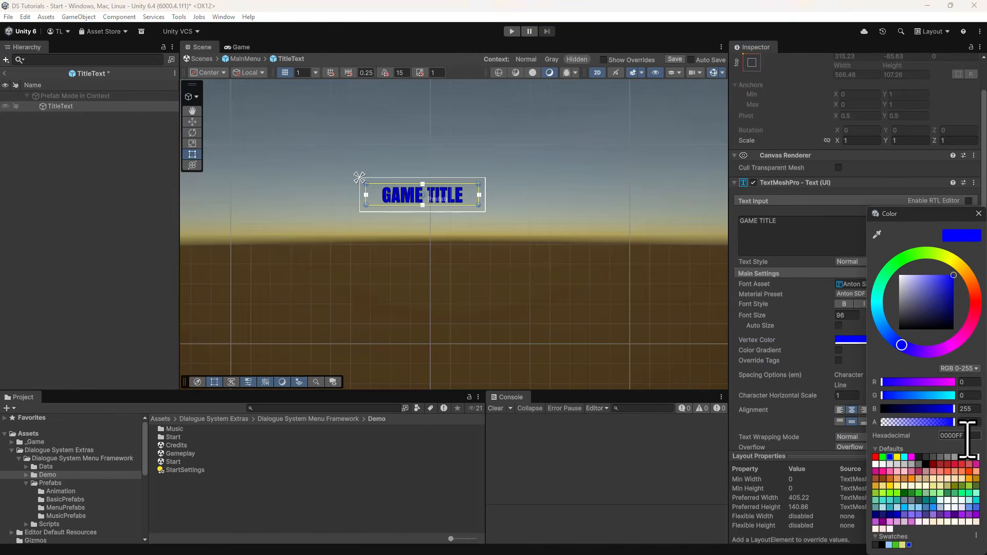
{"action": "type", "text": "FFFFFF"}
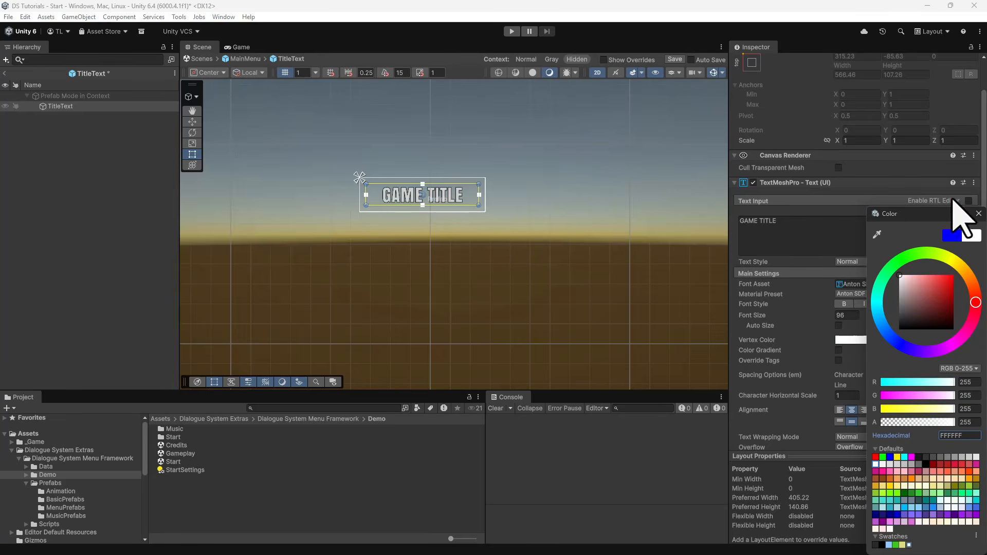
{"action": "left_click", "coordinate": [975, 214]}
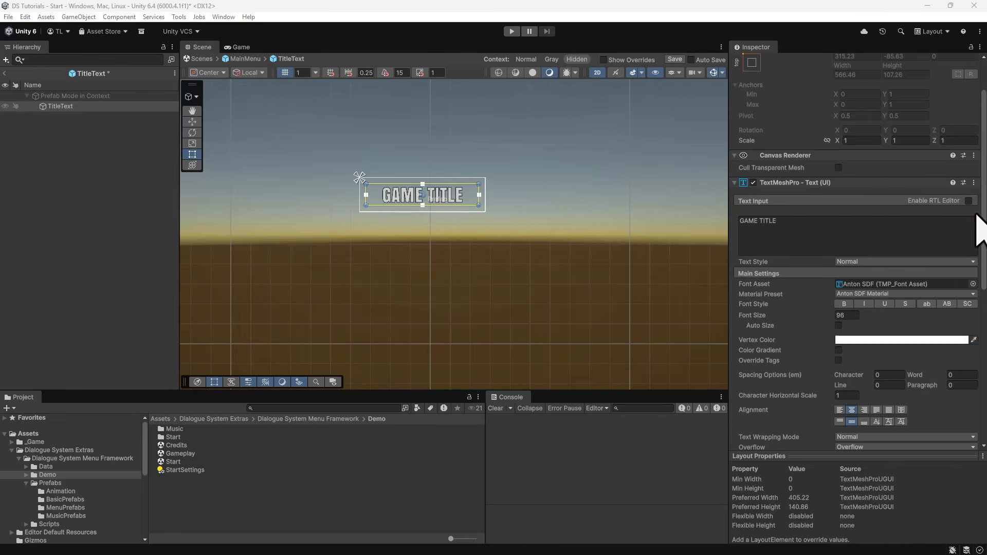
{"action": "left_click", "coordinate": [5, 74]}
{"action": "left_click", "coordinate": [462, 295]}
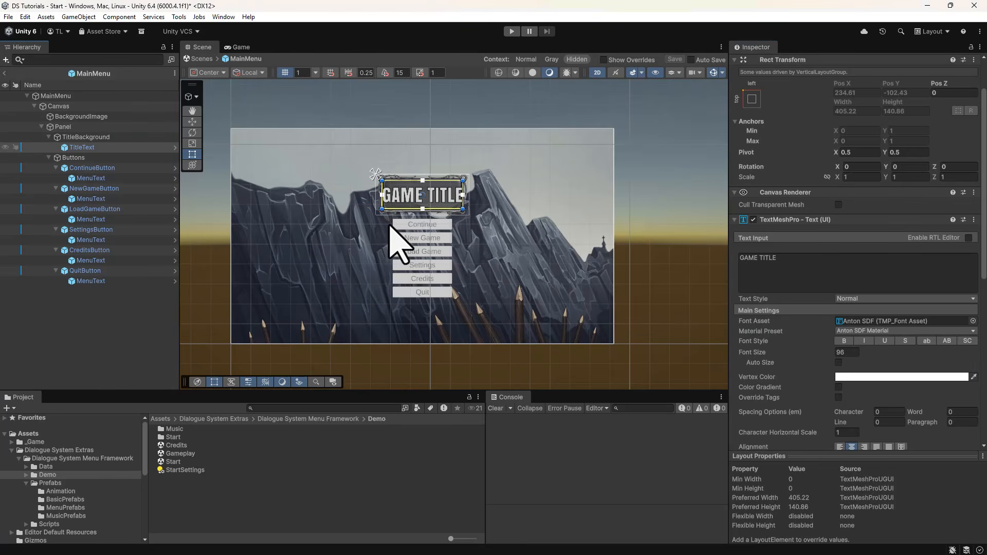
- Set the left and right padding of TitleBackground's Vertical Layout Group to 48
{"action": "left_click", "coordinate": [84, 137]}
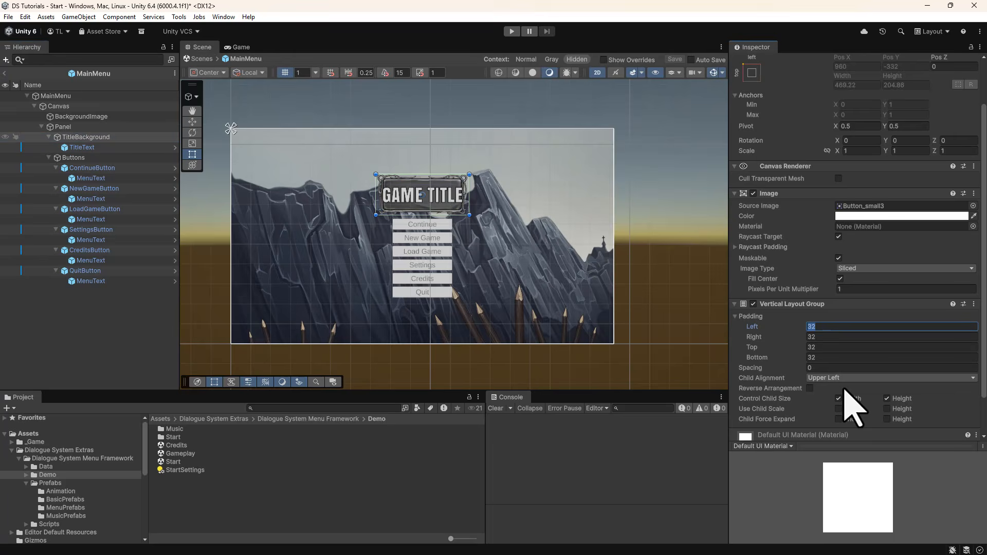
{"action": "type", "text": "48"}
{"action": "key", "text": "Tab"}
{"action": "type", "text": "48"}
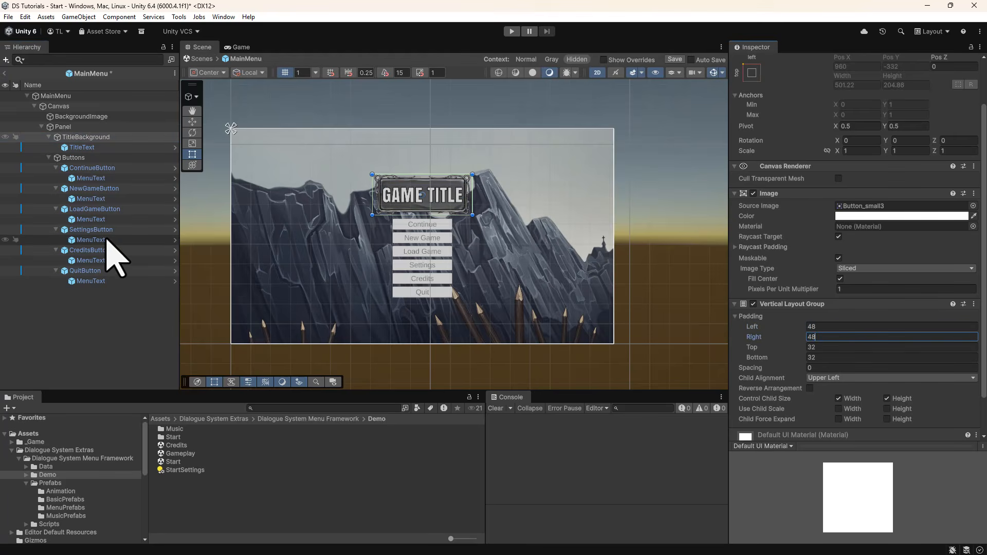
- Add a UI Image as a child of the MainMenu's Panel object
{"action": "left_click", "coordinate": [64, 158]}
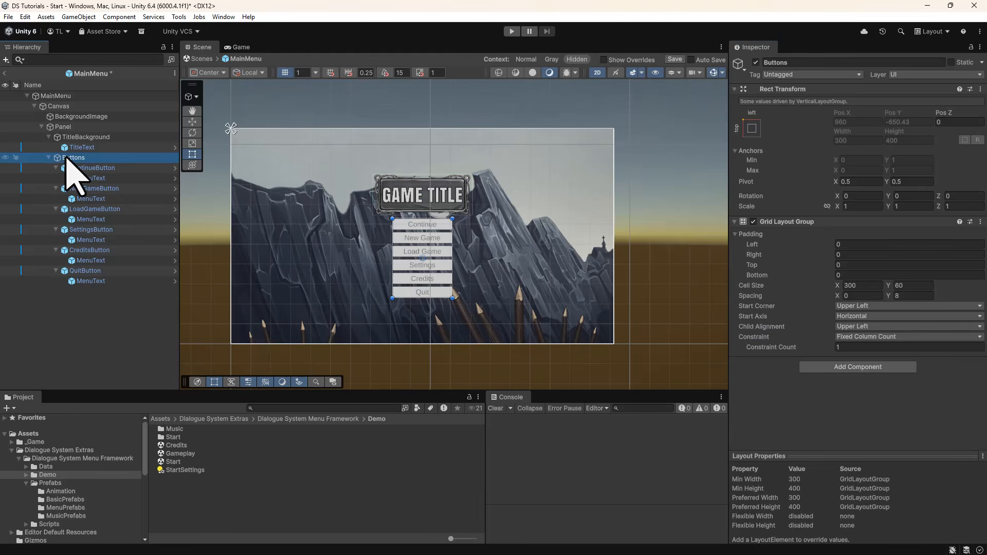
{"action": "right_click", "coordinate": [63, 129]}
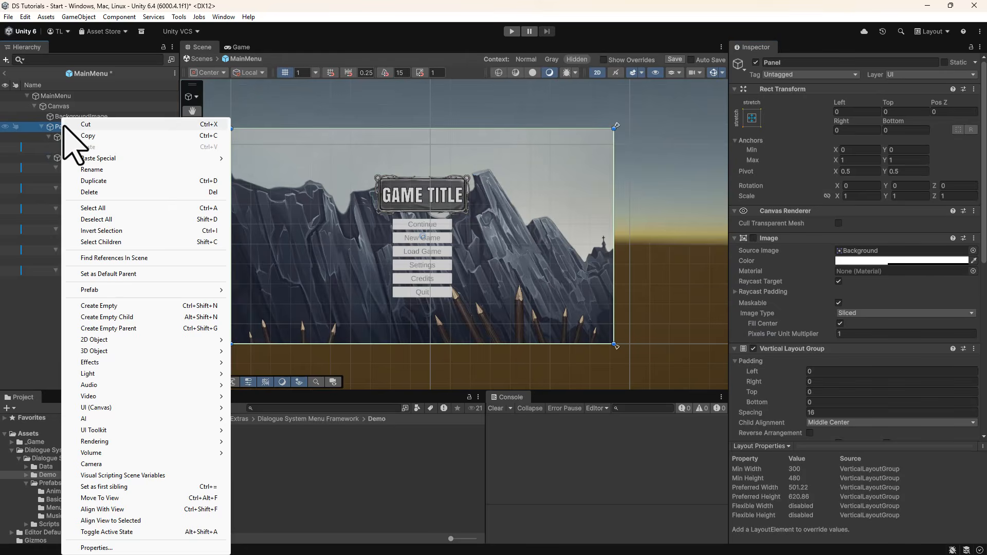
{"action": "mouse_move", "coordinate": [138, 406]}
{"action": "left_click", "coordinate": [272, 265]}
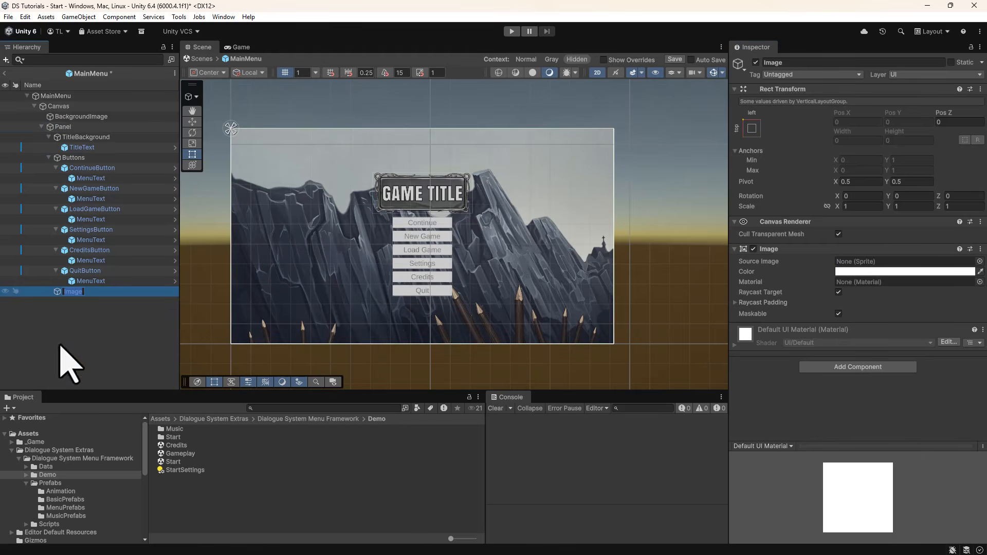
- Add a Layout Element with Ignore Layout enabled to the new Image, and anchor it to the bottom center of the Panel
{"action": "left_click", "coordinate": [853, 366]}
{"action": "type", "text": "layout"}
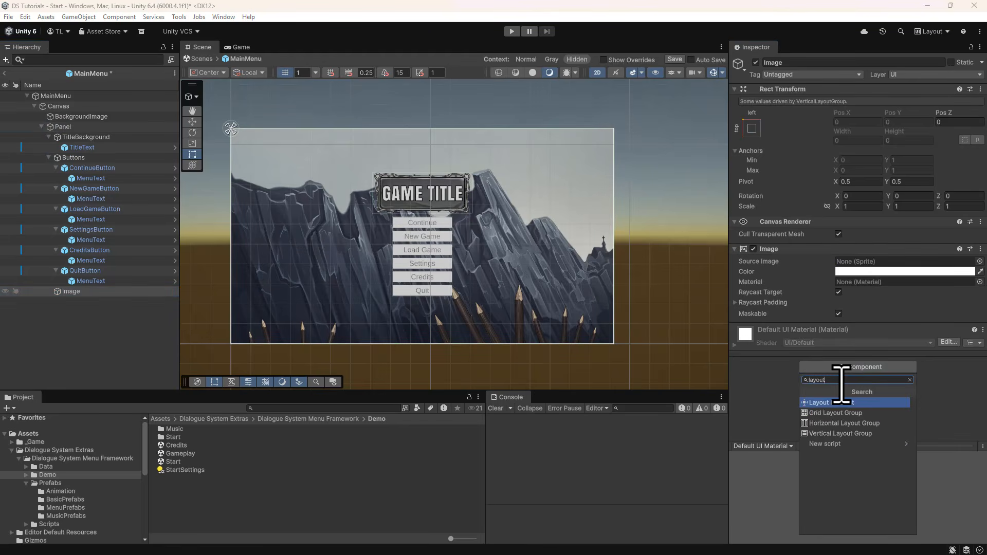
{"action": "left_click", "coordinate": [841, 402]}
{"action": "left_click", "coordinate": [838, 341]}
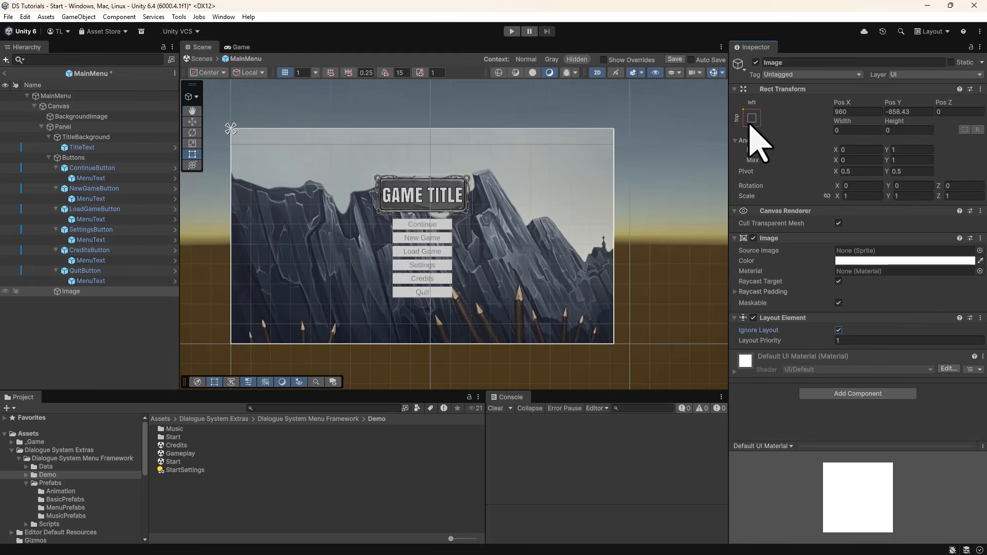
{"action": "left_click", "coordinate": [751, 118]}
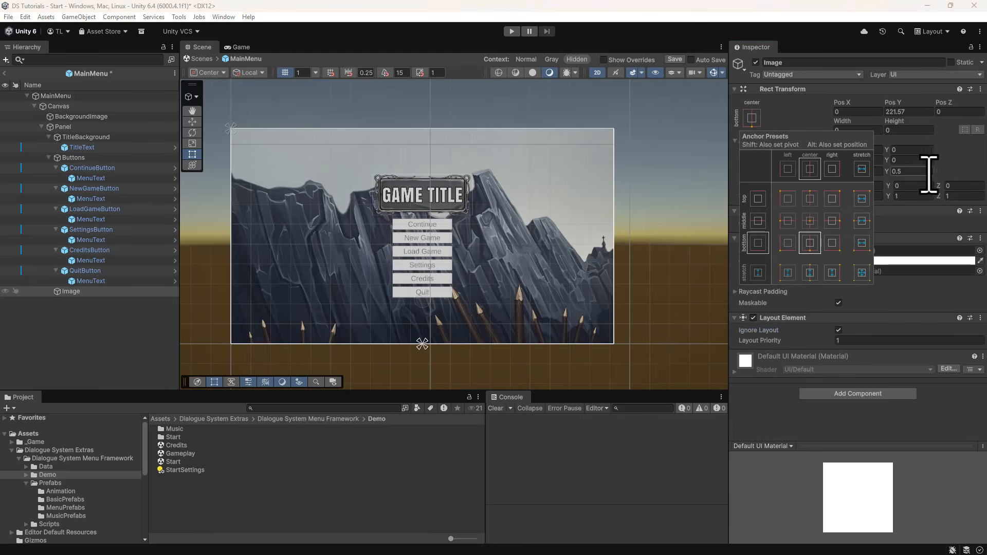
{"action": "left_click", "coordinate": [964, 183]}
- Assign the Menu sprite as the Image's source image
{"action": "left_click", "coordinate": [978, 250]}
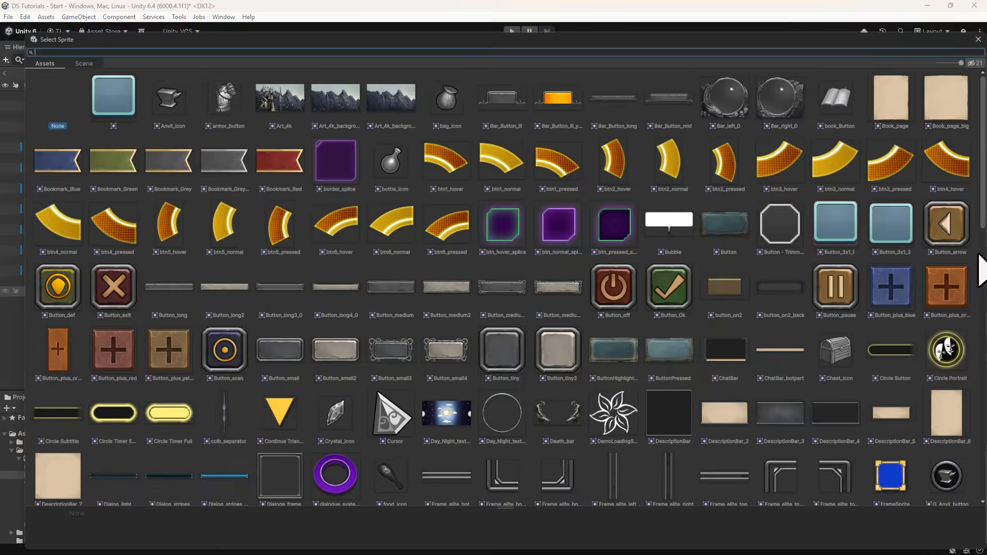
{"action": "scroll", "coordinate": [388, 311], "scroll_direction": "down", "scroll_amount": 15}
{"action": "scroll", "coordinate": [393, 326], "scroll_direction": "down", "scroll_amount": 3}
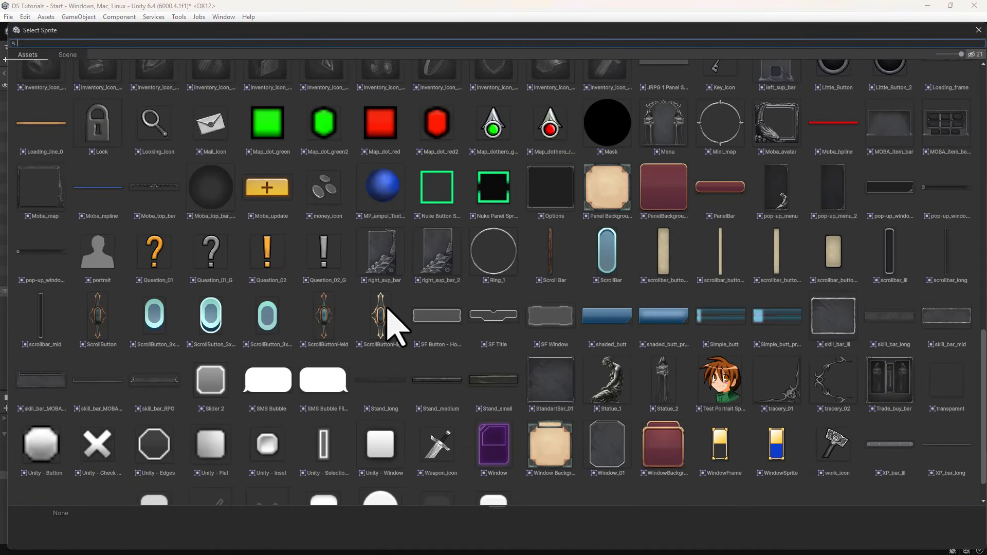
{"action": "scroll", "coordinate": [397, 328], "scroll_direction": "down", "scroll_amount": 1}
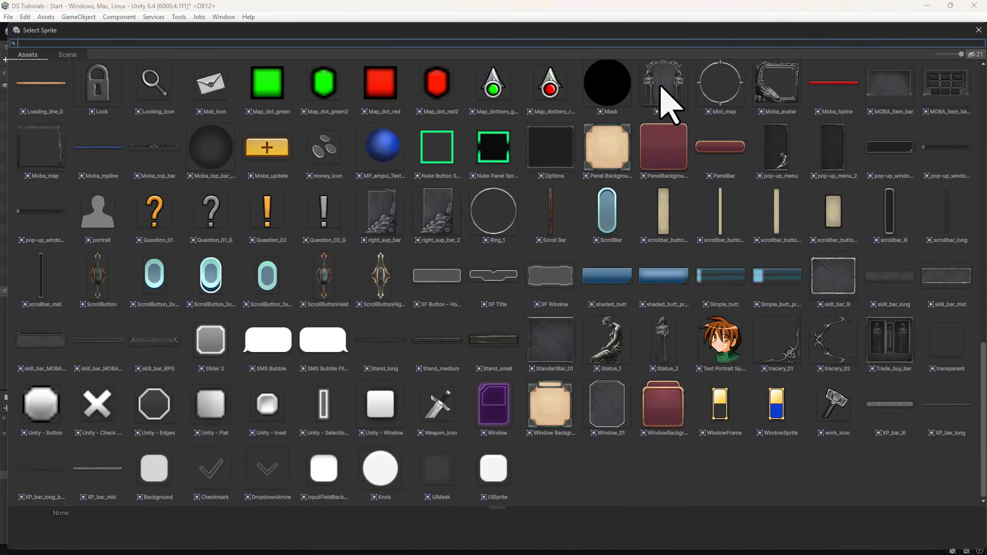
{"action": "double_click", "coordinate": [660, 86]}
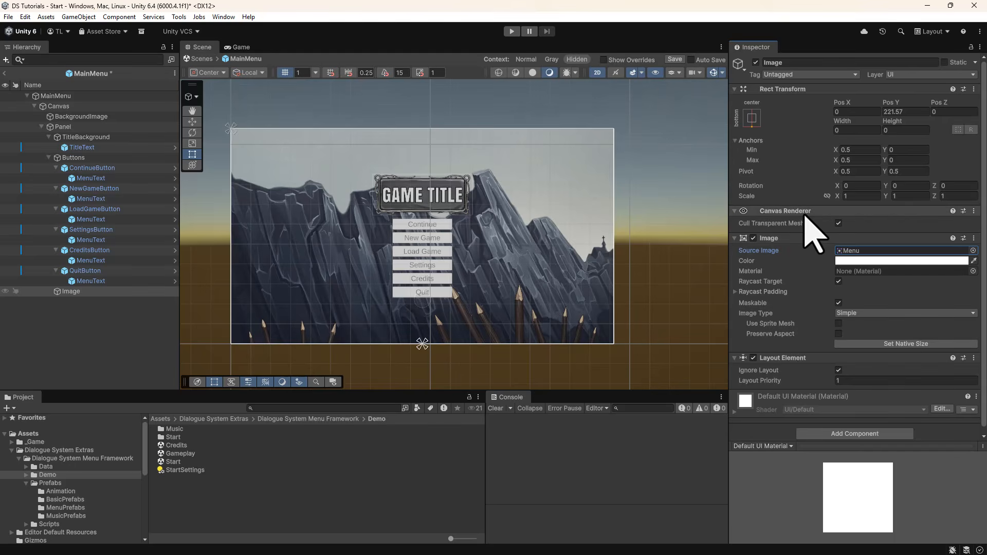
- Set the Image's Pos Y to 0 and its size to the Menu texture's 1024 x 1024, and place it above TitleBackground within Panel
{"action": "left_click", "coordinate": [846, 252]}
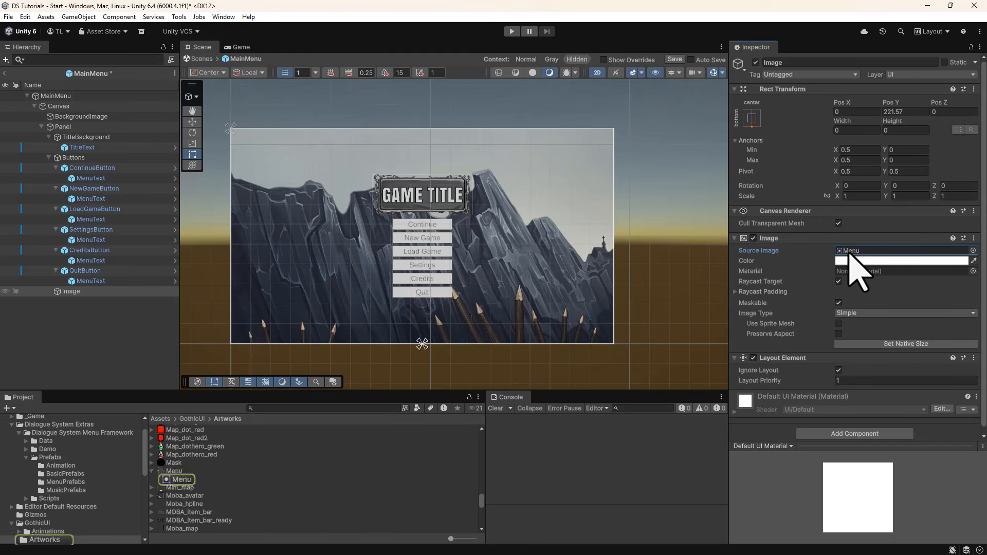
{"action": "left_click", "coordinate": [172, 472]}
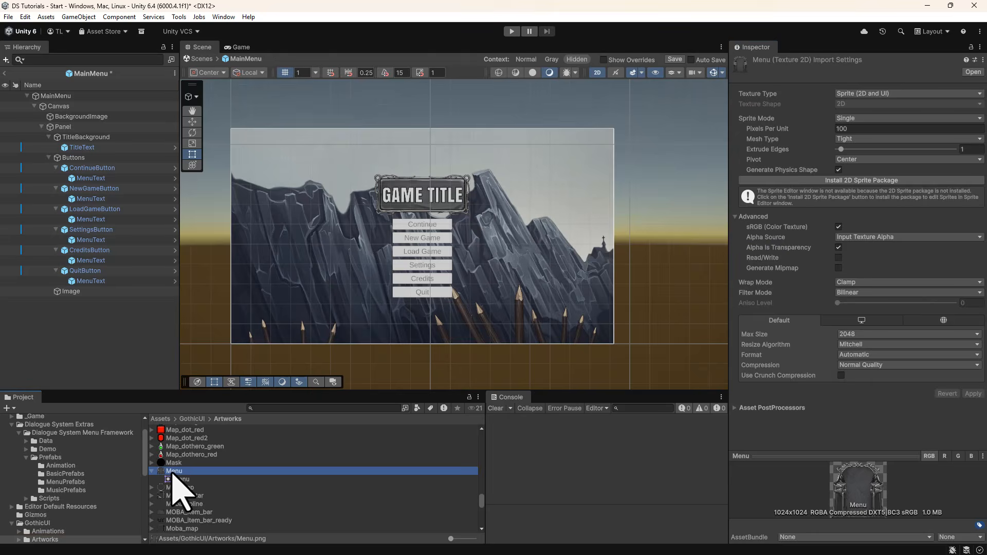
{"action": "left_click", "coordinate": [77, 291]}
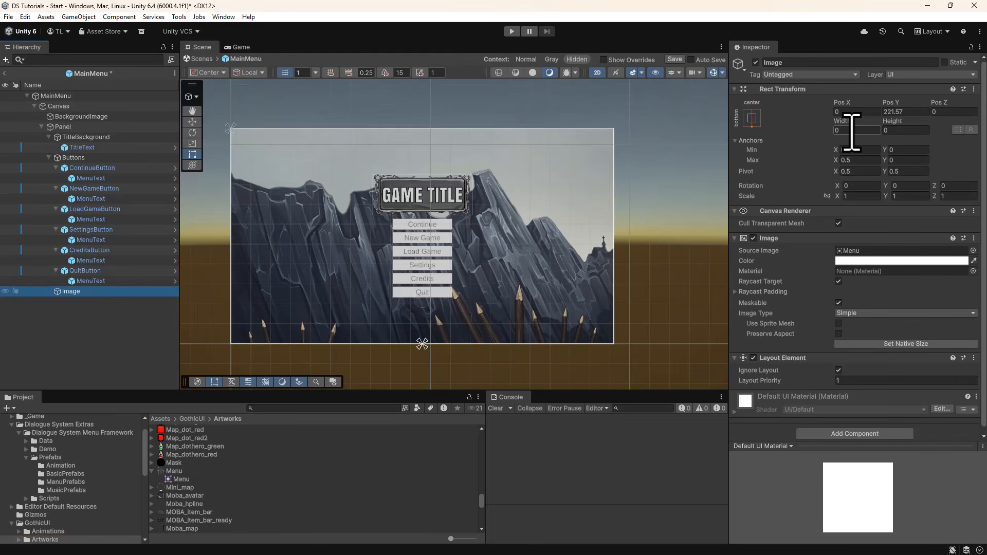
{"action": "left_click", "coordinate": [911, 175]}
{"action": "type", "text": "00"}
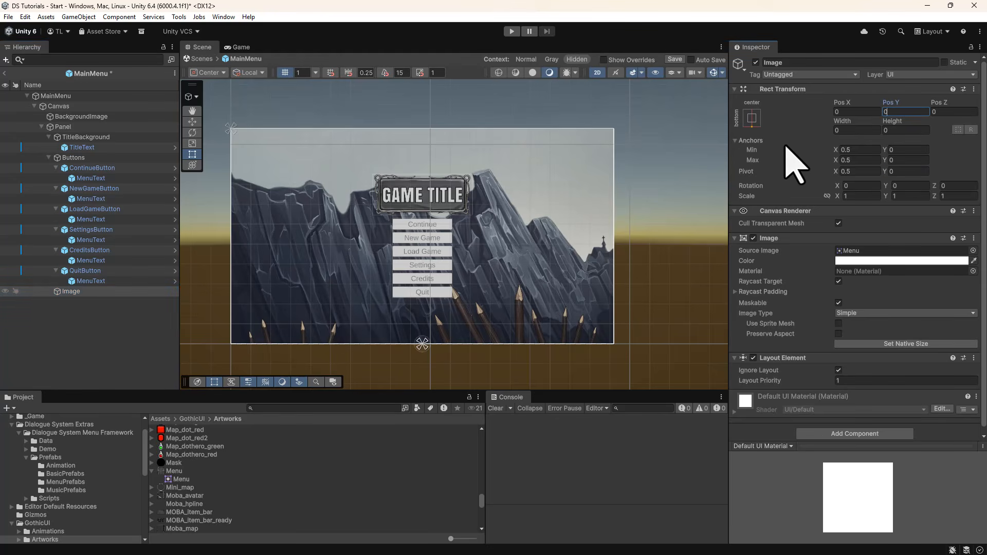
{"action": "type", "text": "1"}
{"action": "type", "text": "1024"}
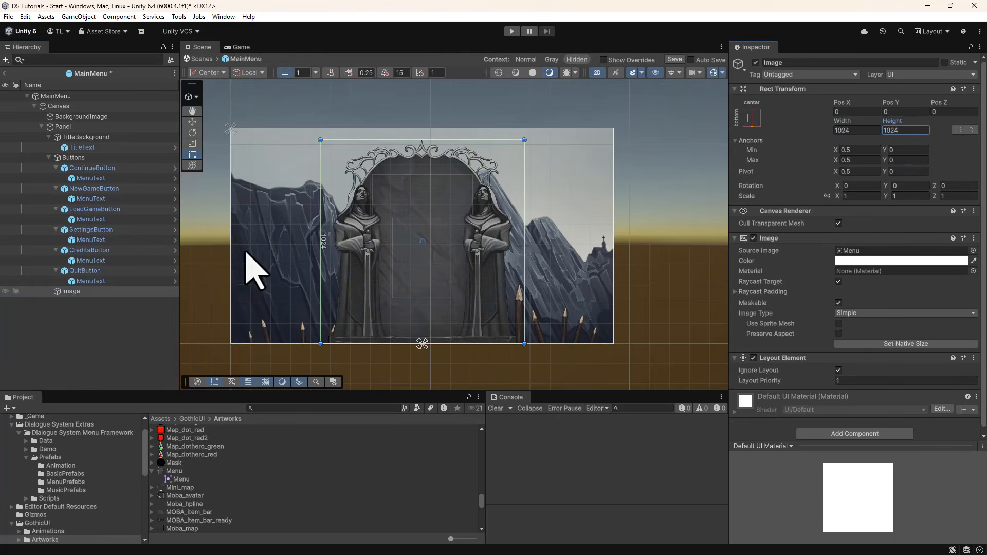
{"action": "left_click_drag", "start_coordinate": [66, 294], "coordinate": [80, 135]}
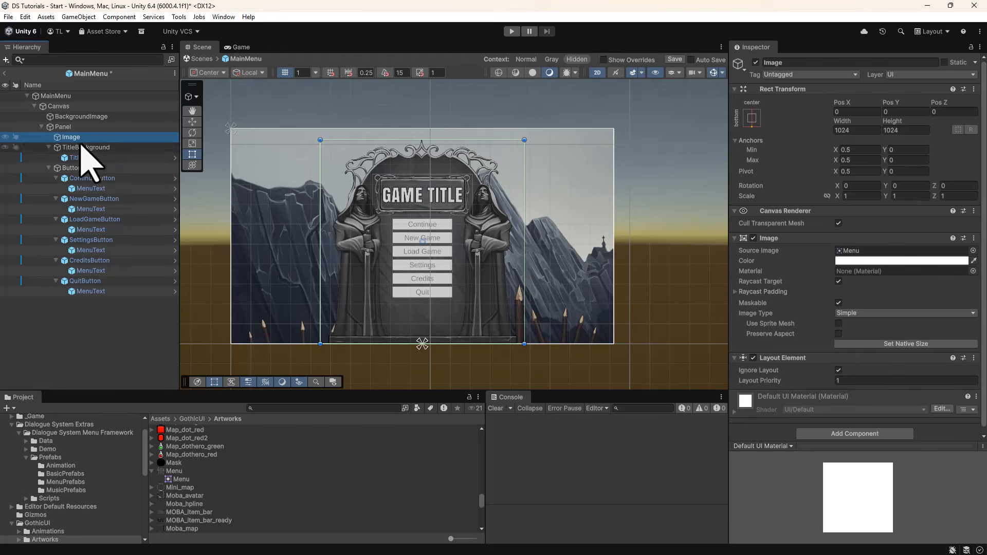
- Open the Button prefab from ContinueButton, saving MainMenu, and set its source image to Button_small2
{"action": "left_click", "coordinate": [86, 180]}
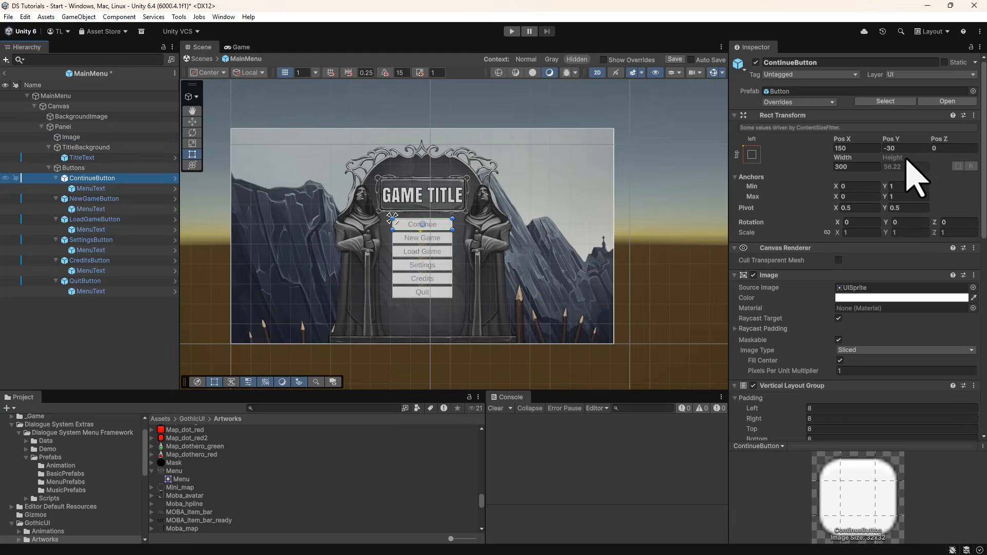
{"action": "left_click", "coordinate": [947, 101]}
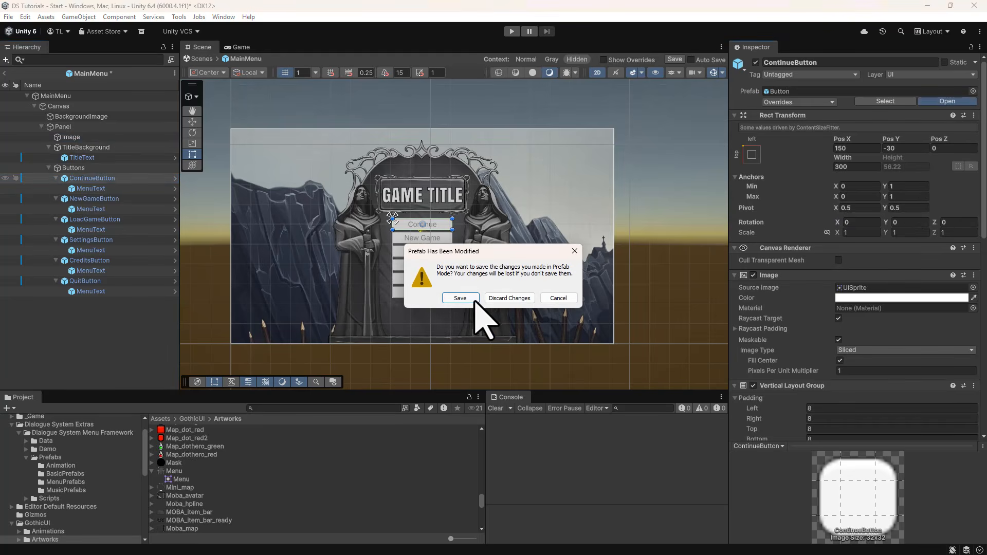
{"action": "left_click", "coordinate": [468, 297]}
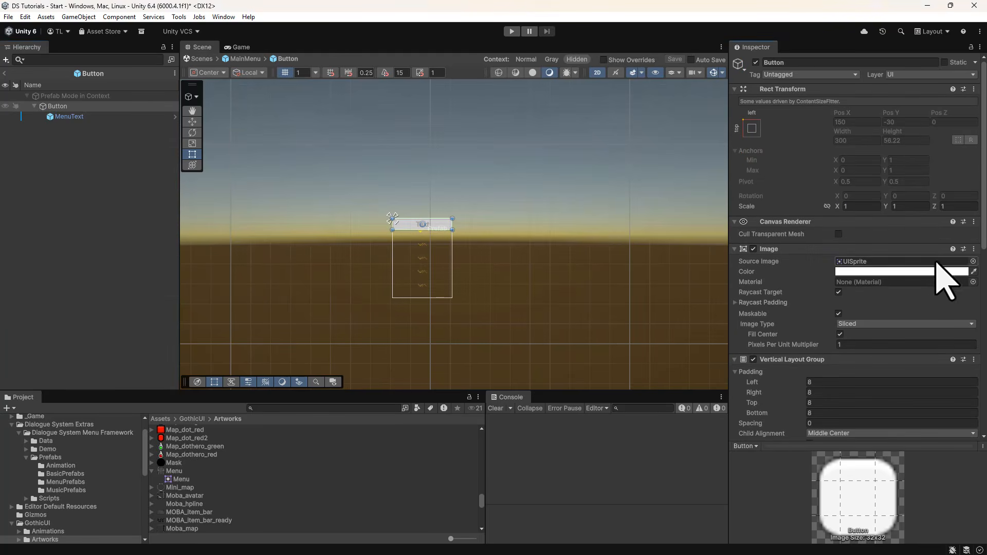
{"action": "left_click", "coordinate": [973, 262]}
{"action": "scroll", "coordinate": [535, 293], "scroll_direction": "up", "scroll_amount": 15}
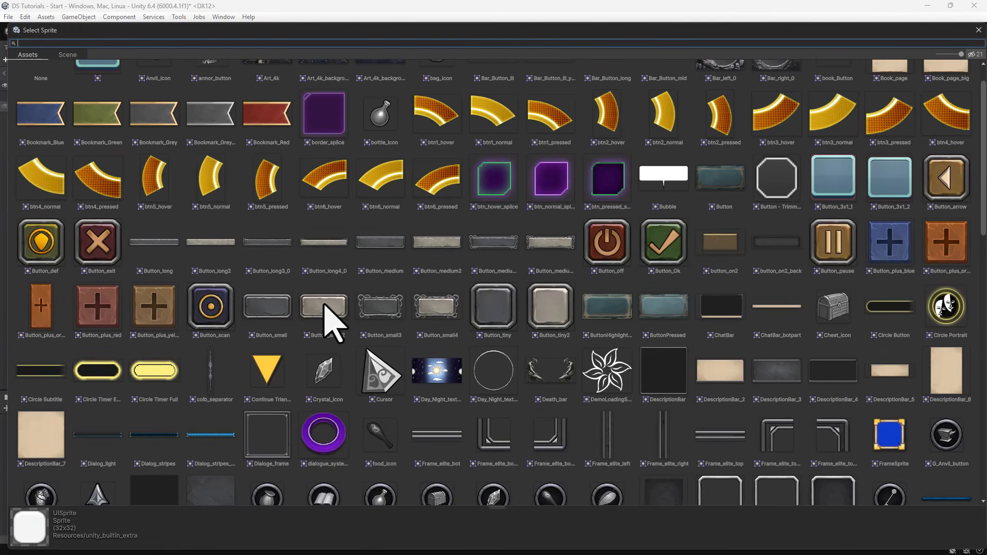
{"action": "double_click", "coordinate": [323, 308]}
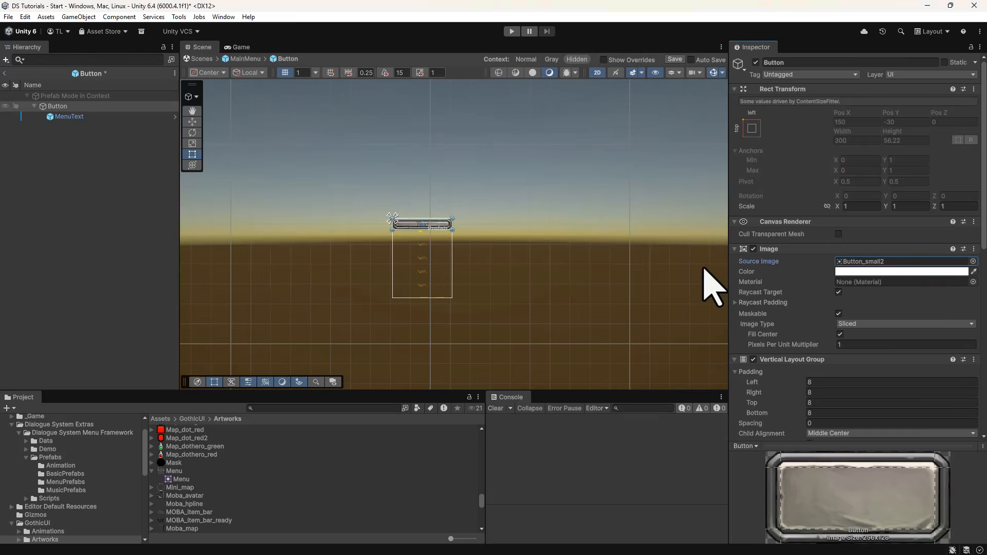
- Set the font of the Button prefab's MenuText to Anton SDF and its vertex color to white (FFFFFF)
{"action": "left_click", "coordinate": [59, 117]}
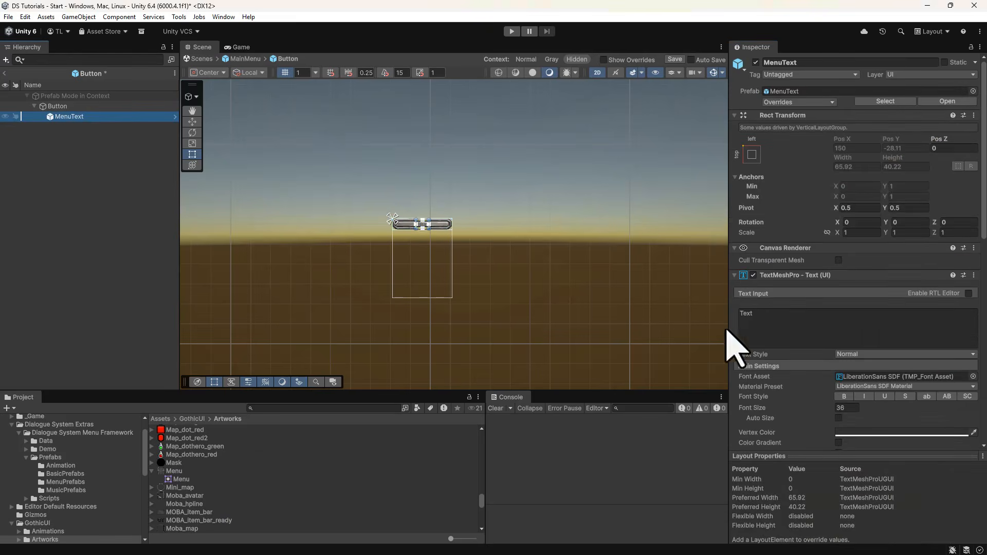
{"action": "left_click", "coordinate": [973, 376]}
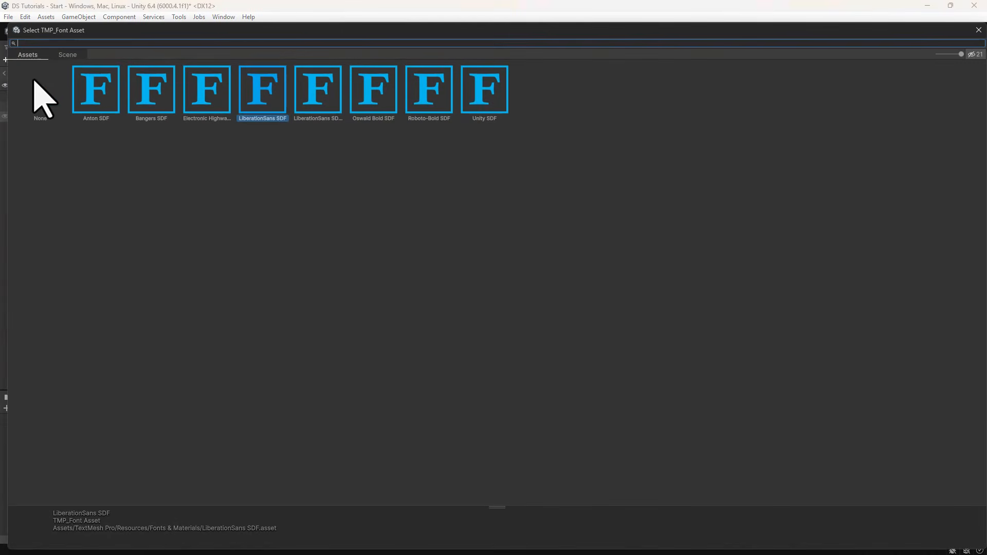
{"action": "double_click", "coordinate": [96, 93]}
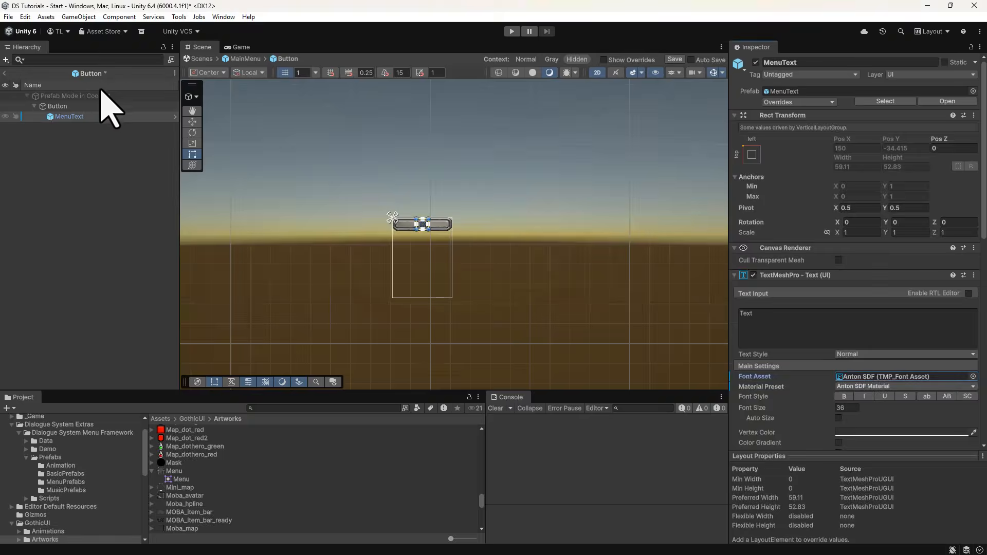
{"action": "left_click", "coordinate": [866, 434]}
{"action": "type", "text": "F"}
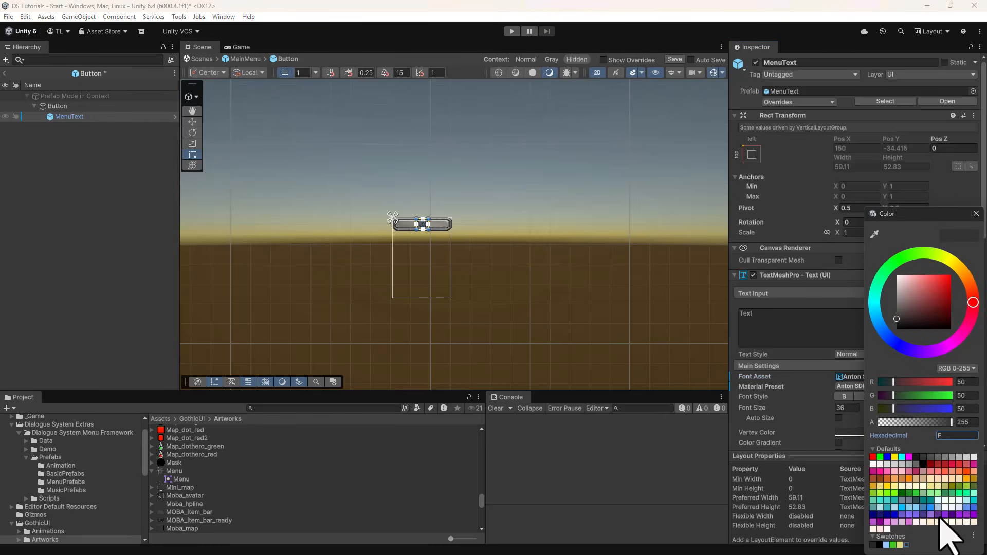
{"action": "type", "text": "FFFFF"}
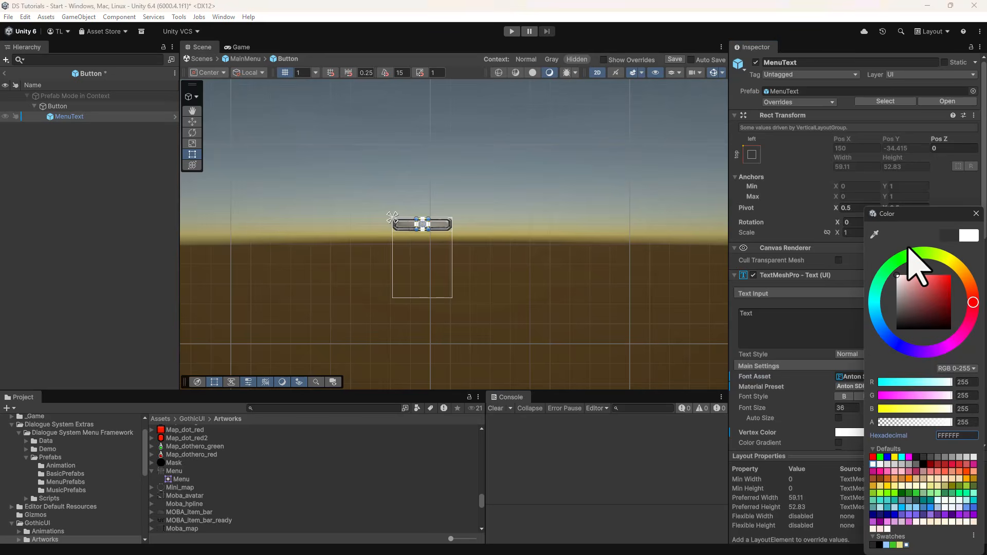
{"action": "left_click", "coordinate": [976, 214]}
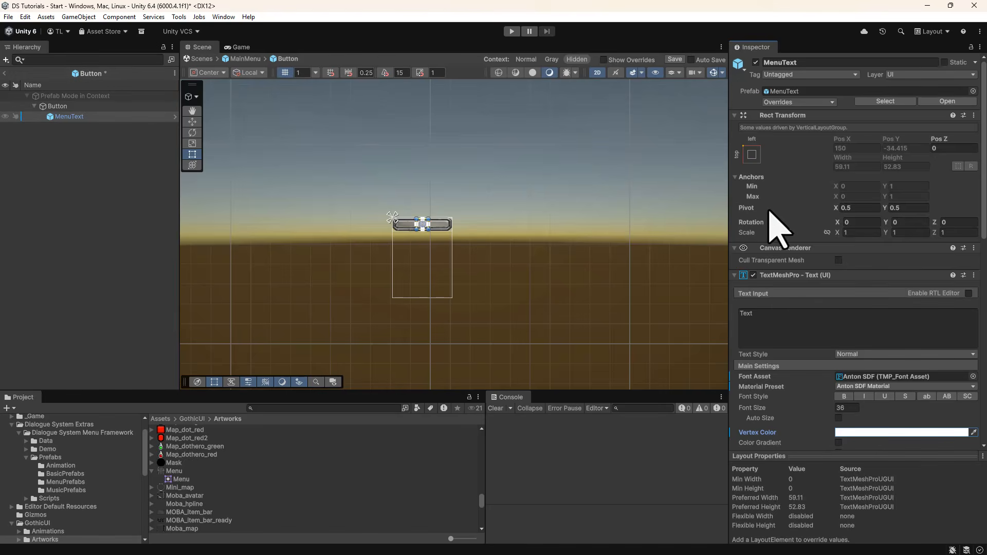
- Open the MenuText prefab, saving Button, and set its font to Anton SDF and its vertex color to FFFFFF
{"action": "left_click", "coordinate": [947, 101]}
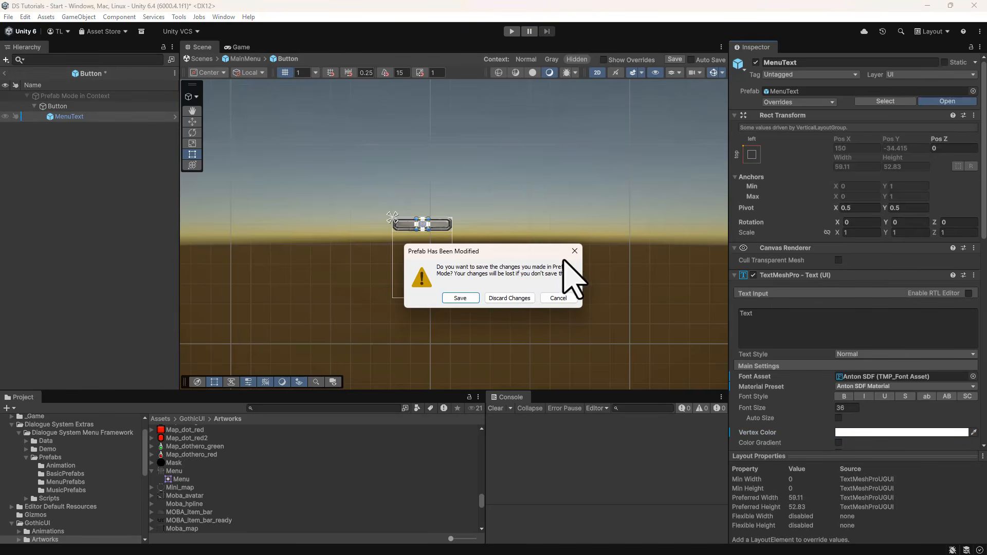
{"action": "left_click", "coordinate": [462, 296]}
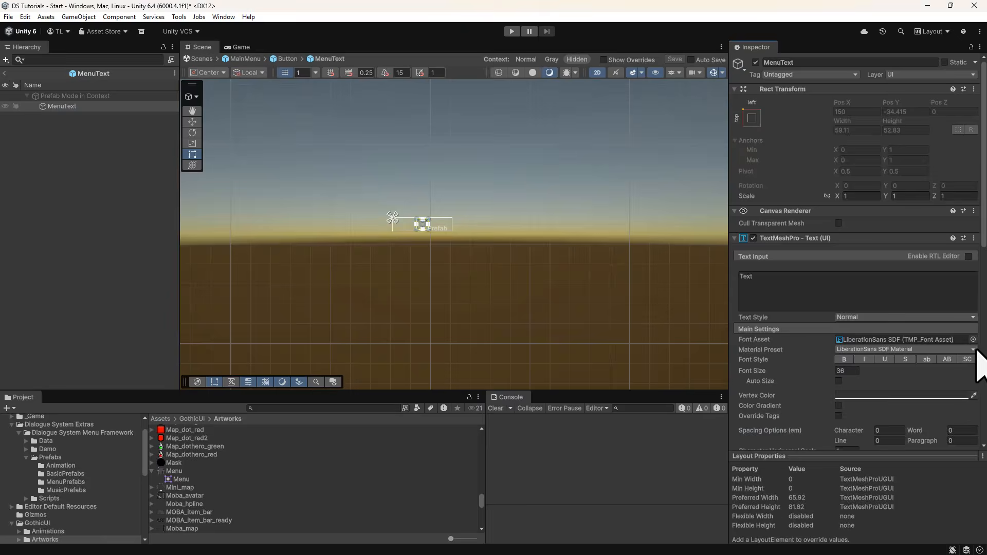
{"action": "left_click", "coordinate": [972, 340]}
{"action": "double_click", "coordinate": [88, 99]}
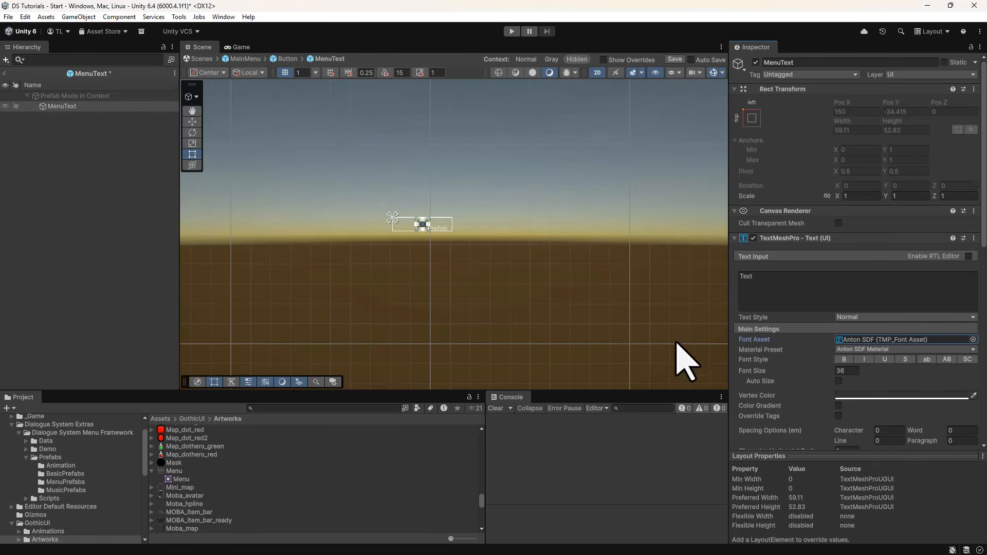
{"action": "left_click", "coordinate": [888, 396]}
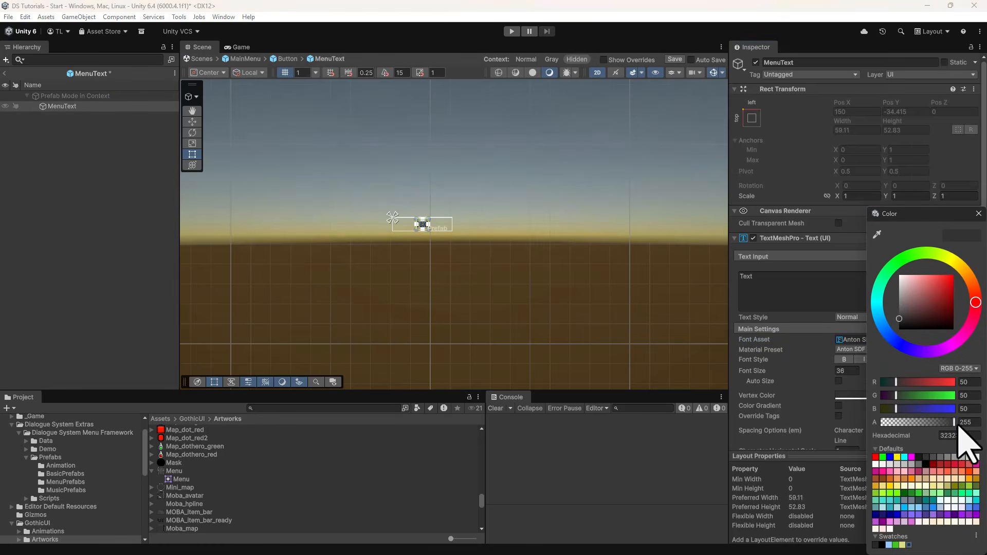
{"action": "type", "text": "FFFFFF"}
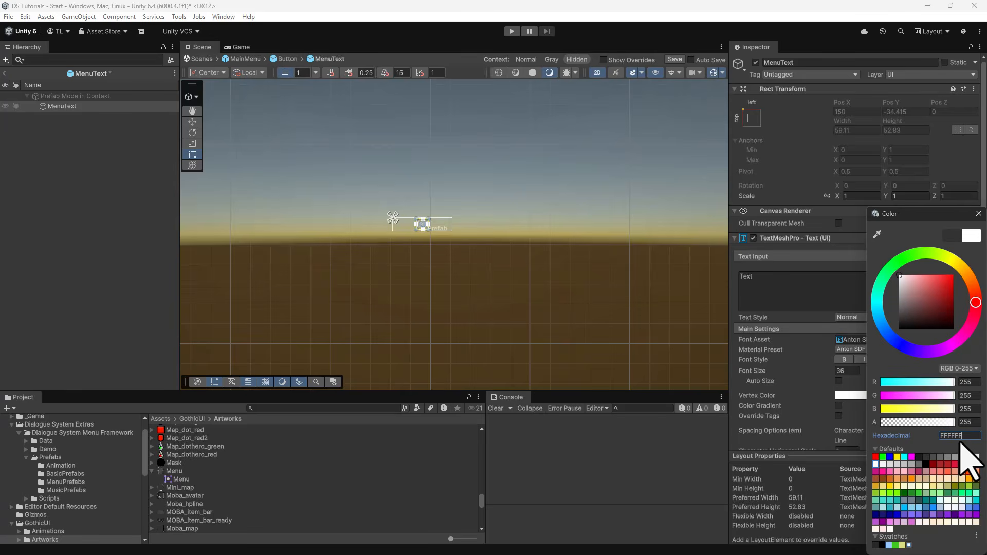
{"action": "left_click", "coordinate": [978, 214]}
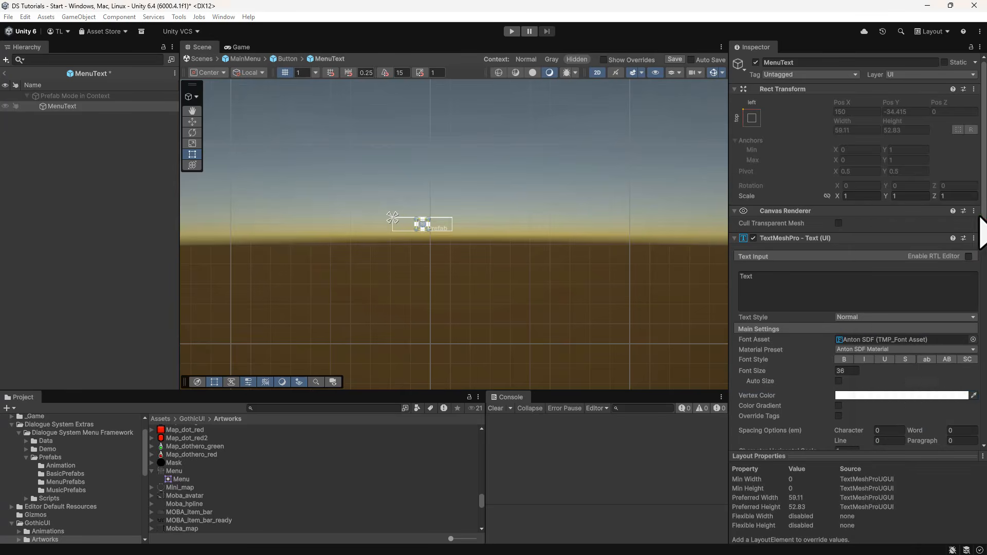
- Save the MenuText prefab and return through the Button prefab to MainMenu
{"action": "left_click", "coordinate": [4, 73]}
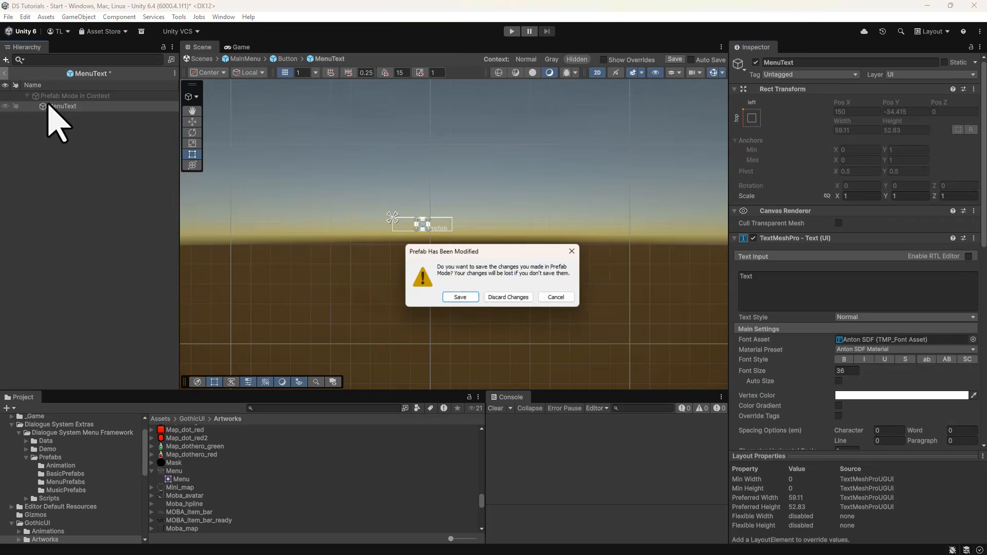
{"action": "left_click", "coordinate": [462, 294]}
{"action": "scroll", "coordinate": [411, 250], "scroll_direction": "up", "scroll_amount": 8}
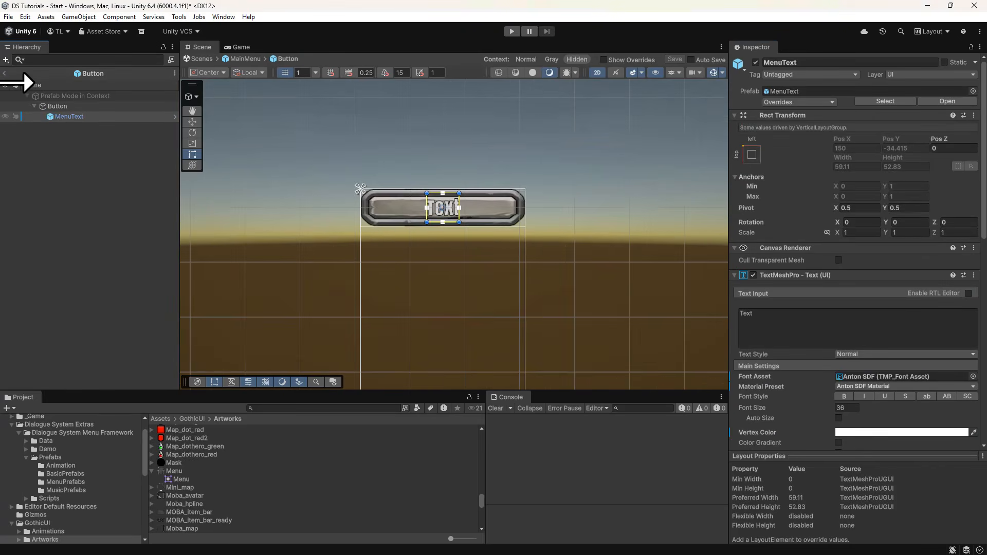
{"action": "left_click", "coordinate": [5, 74]}
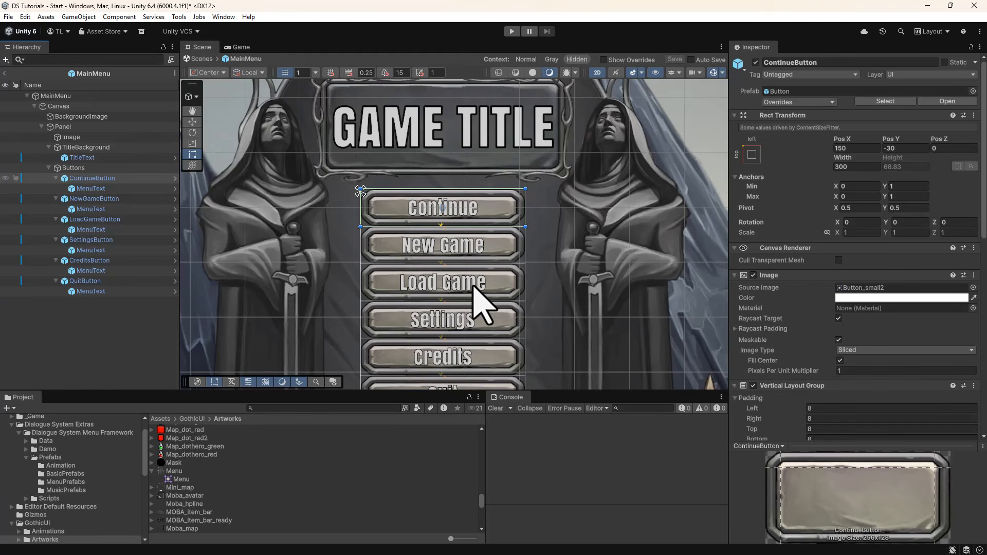
- Open the MenuText prefab through ContinueButton's Button prefab and set its font size to 32
{"action": "left_click", "coordinate": [942, 103]}
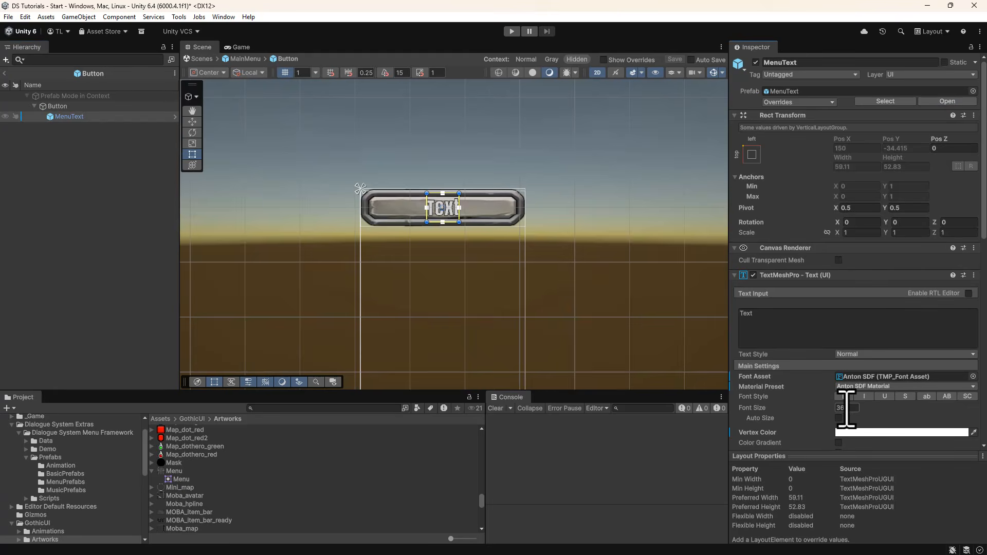
{"action": "left_click", "coordinate": [947, 101]}
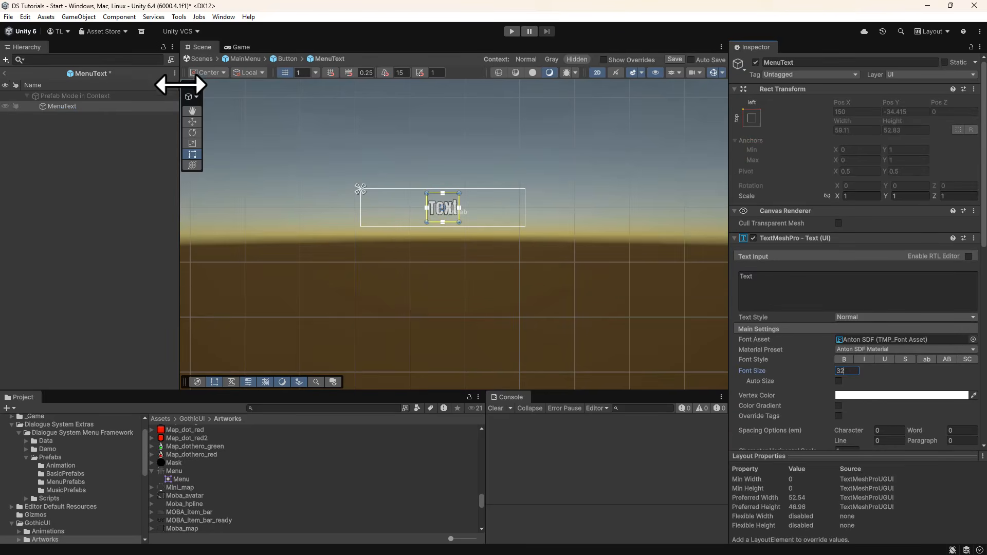
- Save the MenuText prefab and go back through the Button prefab to MainMenu, with the whole menu in view
{"action": "left_click", "coordinate": [4, 73]}
{"action": "left_click", "coordinate": [459, 298]}
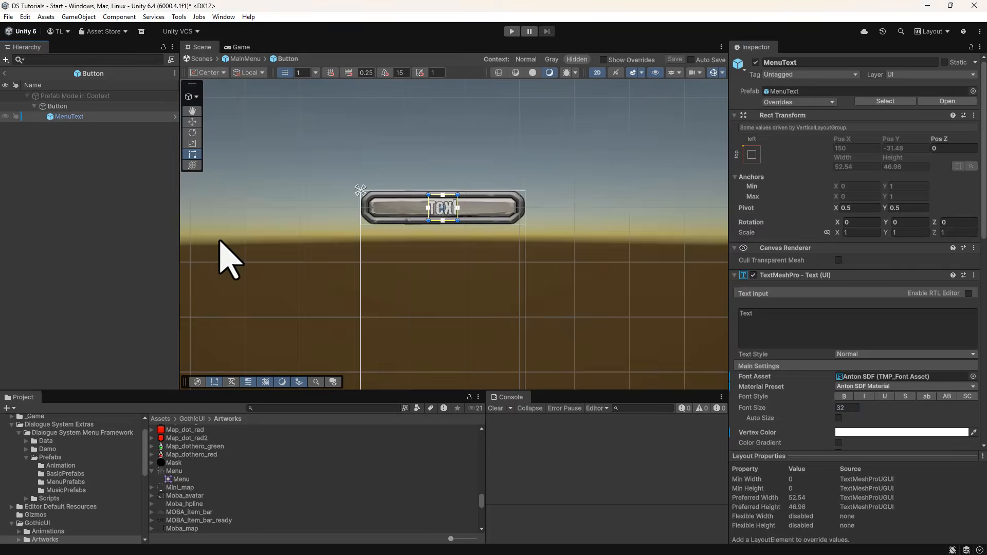
{"action": "left_click", "coordinate": [4, 74]}
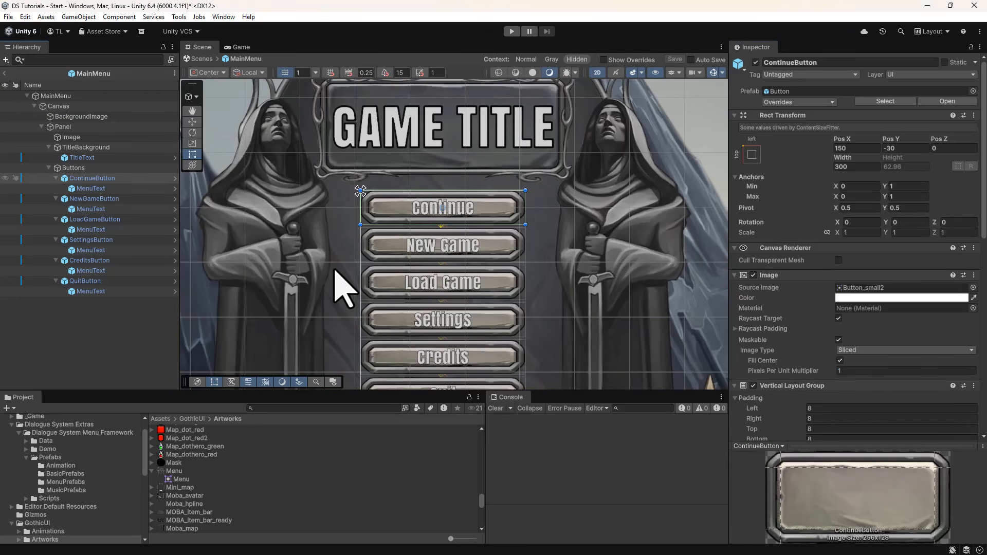
{"action": "scroll", "coordinate": [335, 271], "scroll_direction": "down", "scroll_amount": 4}
{"action": "scroll", "coordinate": [334, 280], "scroll_direction": "down", "scroll_amount": 1}
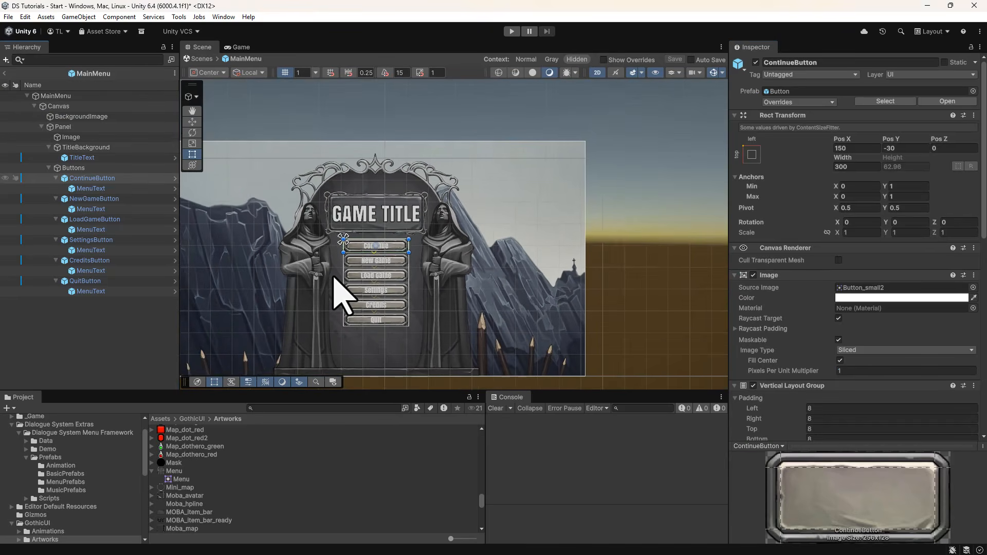
{"action": "middle_click_drag", "start_coordinate": [364, 298], "coordinate": [485, 264]}
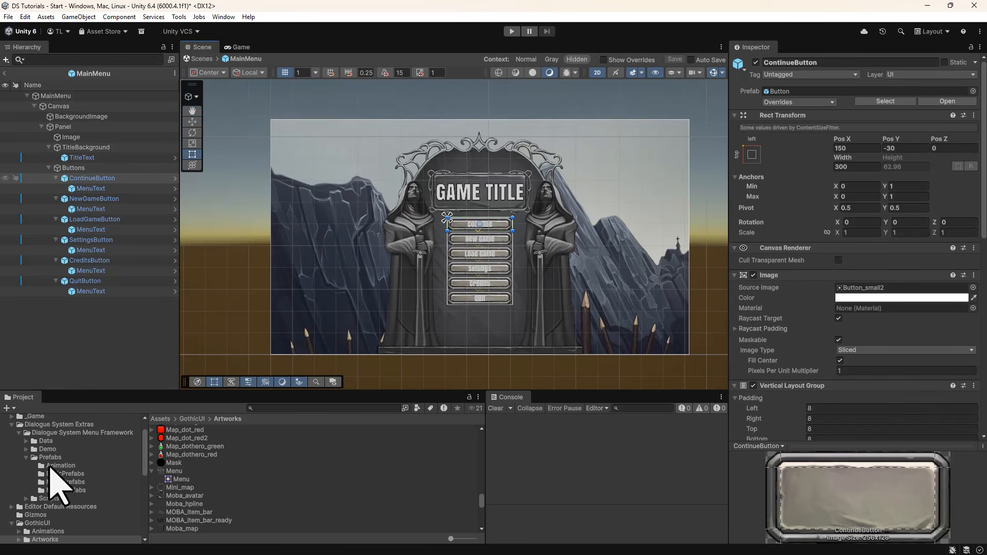
- Open the LoadingScreen scene from the Pixel Crushers Common Save System Prefabs folder, saving the modified Start scene
{"action": "scroll", "coordinate": [50, 466], "scroll_direction": "down", "scroll_amount": 5}
{"action": "scroll", "coordinate": [49, 480], "scroll_direction": "down", "scroll_amount": 1}
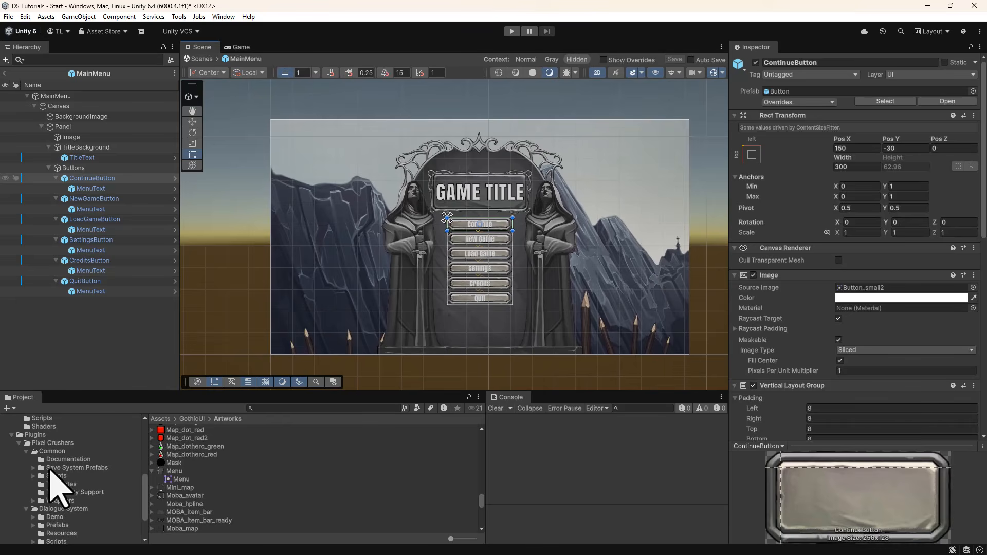
{"action": "left_click", "coordinate": [77, 467]}
{"action": "left_click", "coordinate": [178, 446]}
{"action": "double_click", "coordinate": [178, 446]}
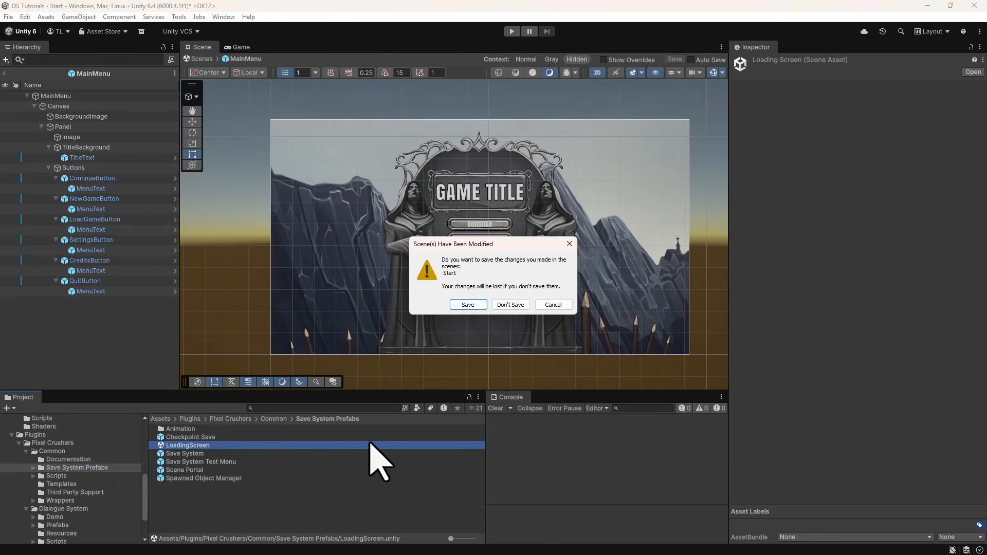
{"action": "left_click", "coordinate": [467, 305]}
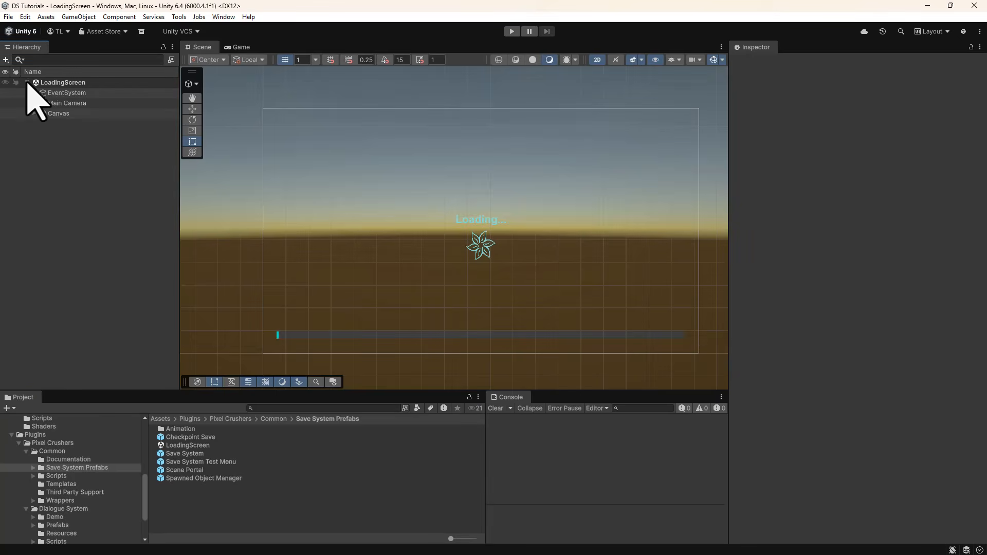
- Add a UI image named BackgroundImage under the LoadingScreen Canvas, with Art_4k as its source image
{"action": "left_click", "coordinate": [34, 113]}
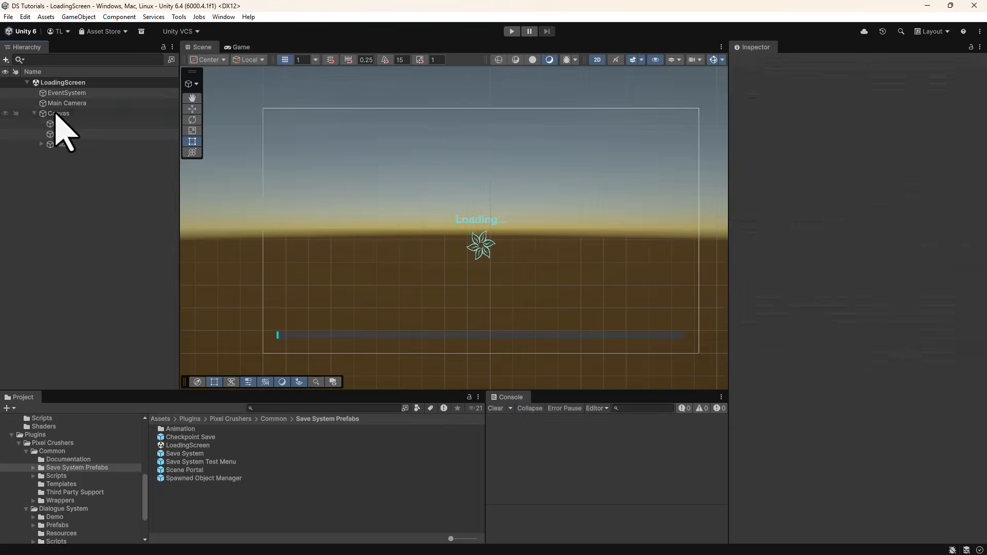
{"action": "right_click", "coordinate": [56, 113]}
{"action": "mouse_move", "coordinate": [127, 406]}
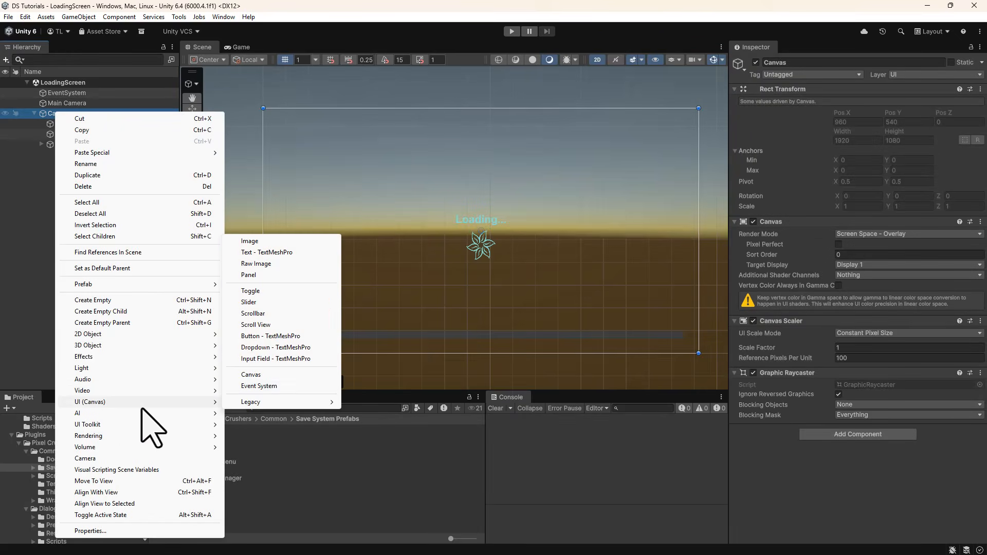
{"action": "left_click", "coordinate": [257, 241]}
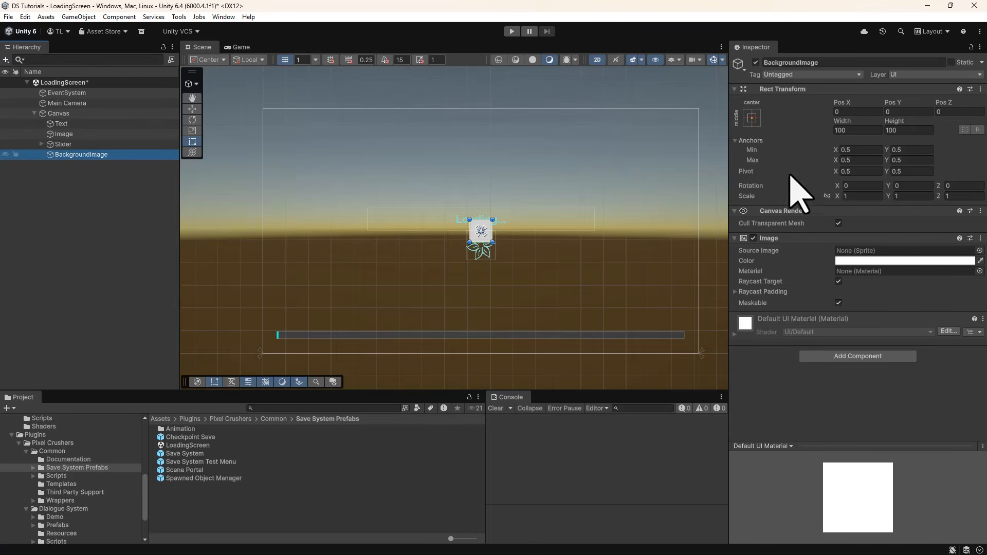
{"action": "left_click", "coordinate": [979, 251]}
{"action": "double_click", "coordinate": [260, 100]}
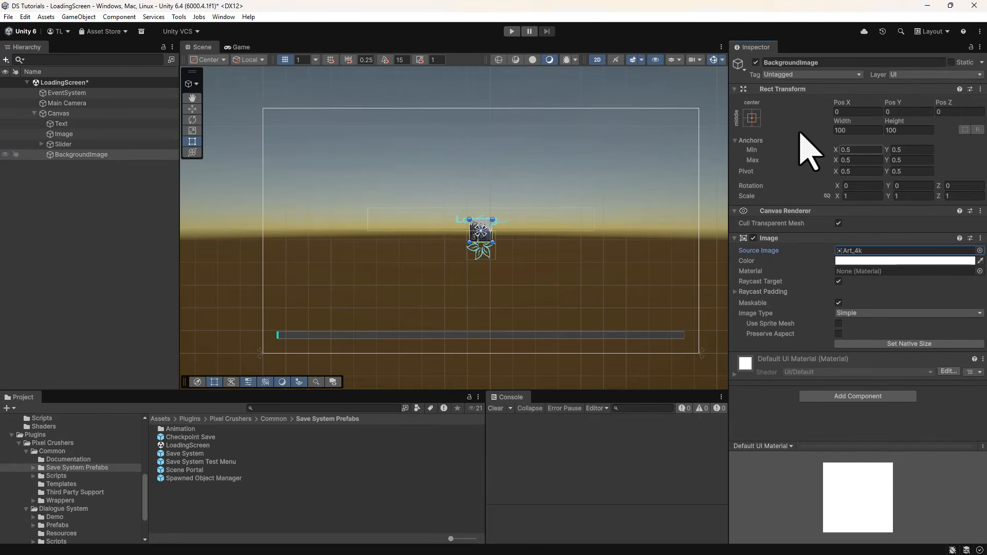
- Stretch BackgroundImage across the whole Canvas with all four offsets at 0 and place it first among the Canvas's children
{"action": "left_click", "coordinate": [751, 118]}
{"action": "left_click", "coordinate": [861, 272]}
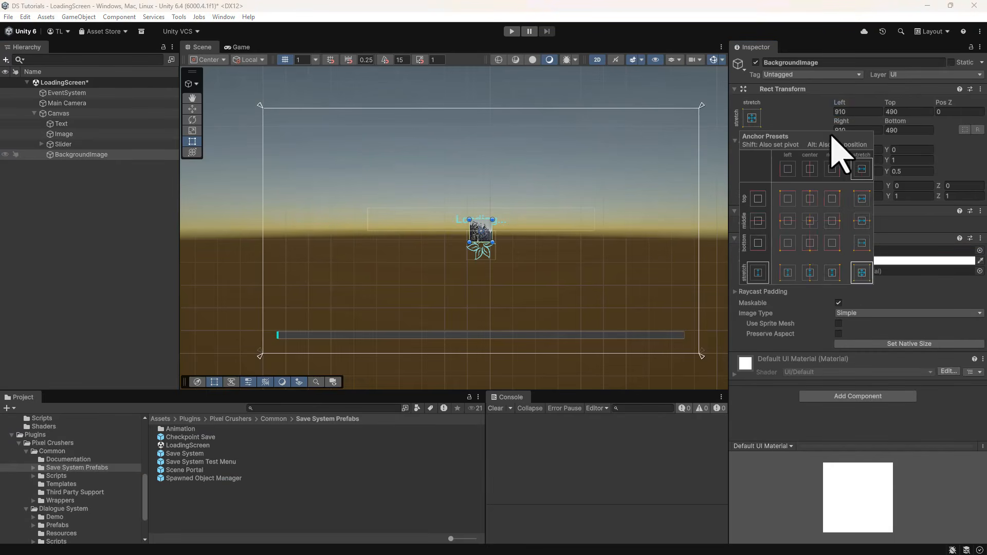
{"action": "left_click", "coordinate": [855, 112]}
{"action": "type", "text": "0"}
{"action": "key", "text": "Tab"}
{"action": "type", "text": "0"}
{"action": "key", "text": "Tab"}
{"action": "type", "text": "0"}
{"action": "key", "text": "Tab"}
{"action": "type", "text": "0"}
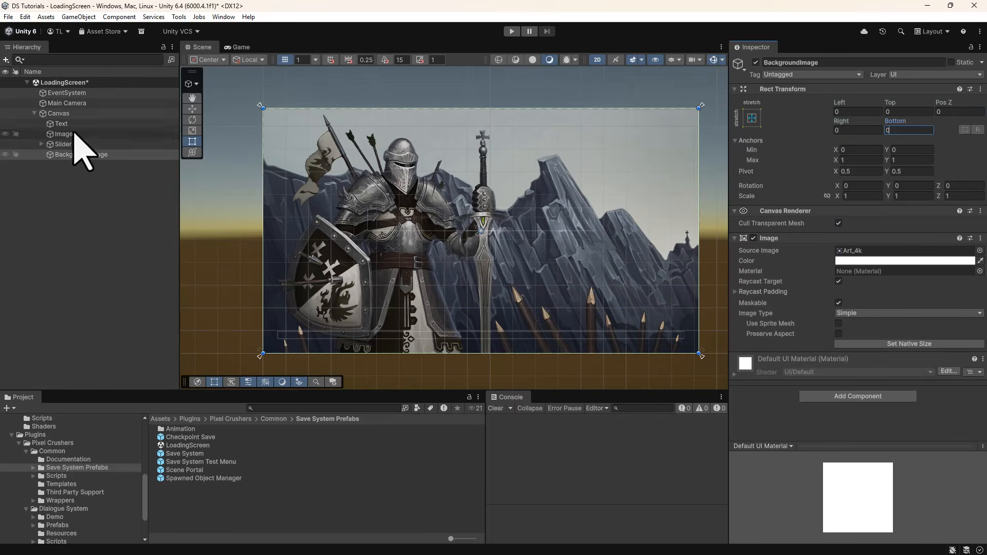
{"action": "left_click_drag", "start_coordinate": [82, 155], "coordinate": [70, 120]}
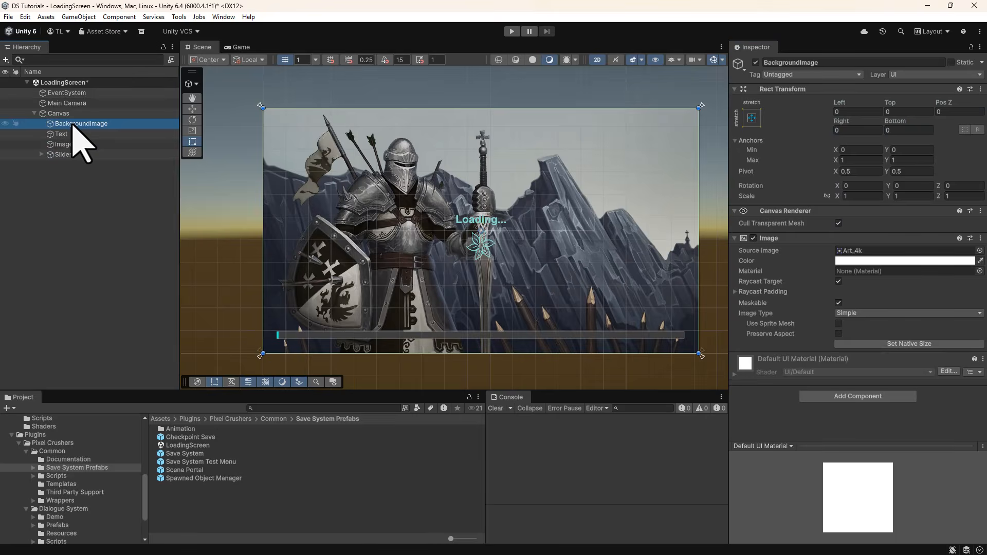
- Add a TextMeshPro text under the Canvas and stretch it both ways with left, top, right and bottom offsets of 0
{"action": "right_click", "coordinate": [64, 114]}
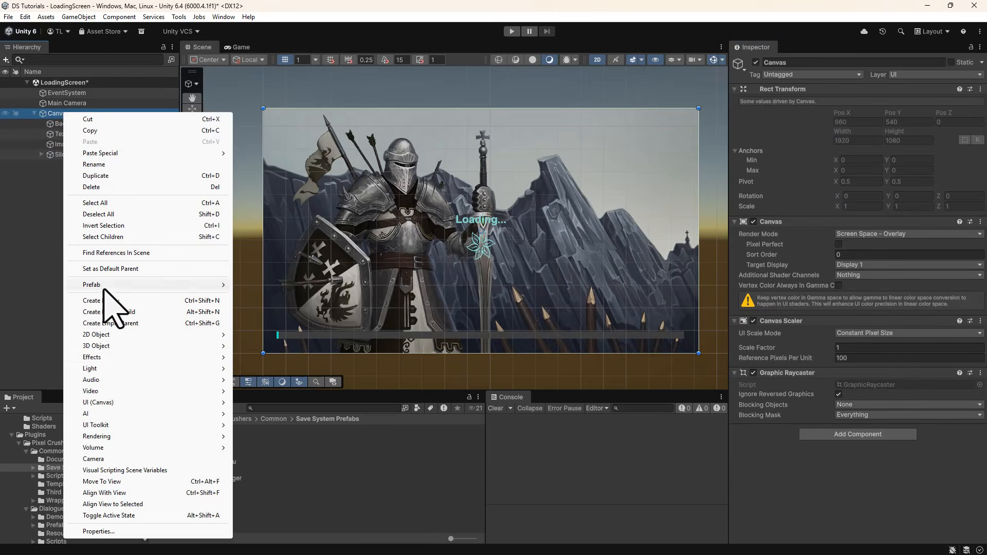
{"action": "mouse_move", "coordinate": [136, 403]}
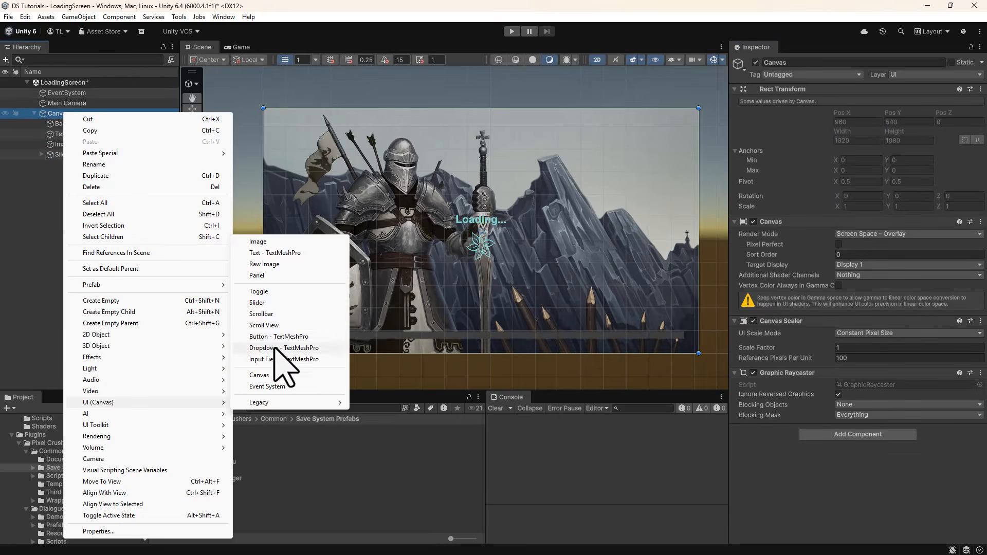
{"action": "left_click", "coordinate": [288, 252]}
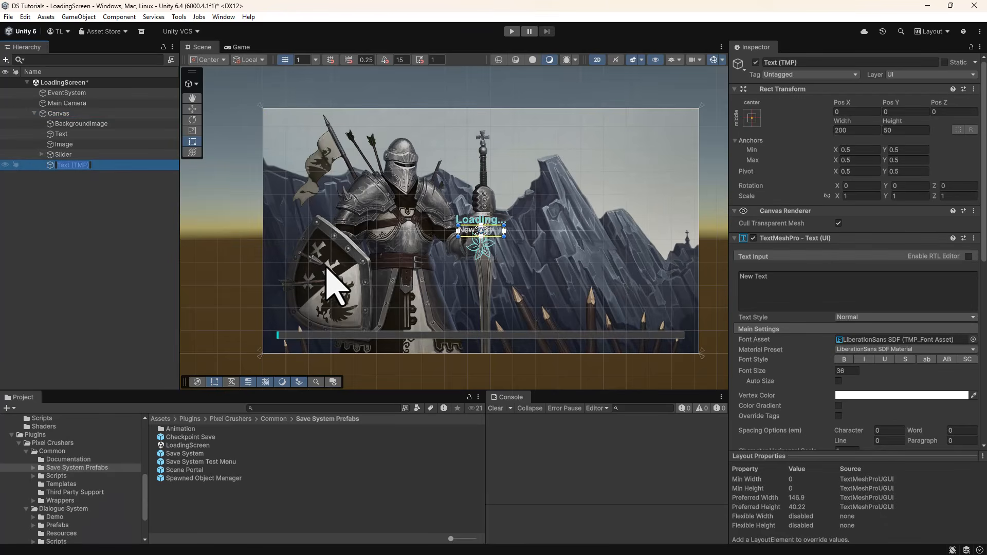
{"action": "left_click", "coordinate": [751, 117]}
{"action": "left_click", "coordinate": [854, 286]}
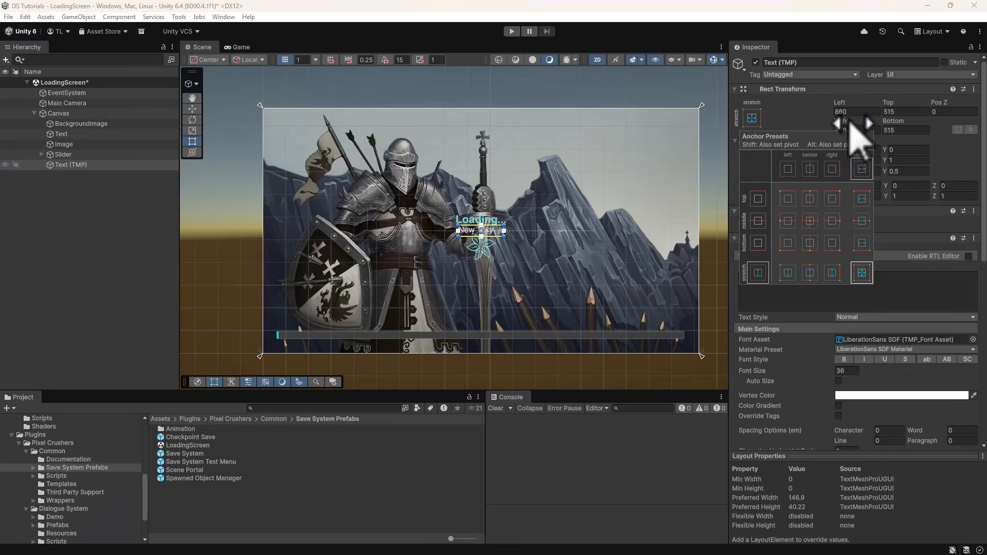
{"action": "left_click", "coordinate": [857, 112]}
{"action": "type", "text": "0"}
{"action": "key", "text": "Tab"}
{"action": "type", "text": "0"}
{"action": "key", "text": "Tab"}
{"action": "key", "text": "Tab"}
{"action": "type", "text": "0"}
{"action": "key", "text": "Tab"}
{"action": "type", "text": "0"}
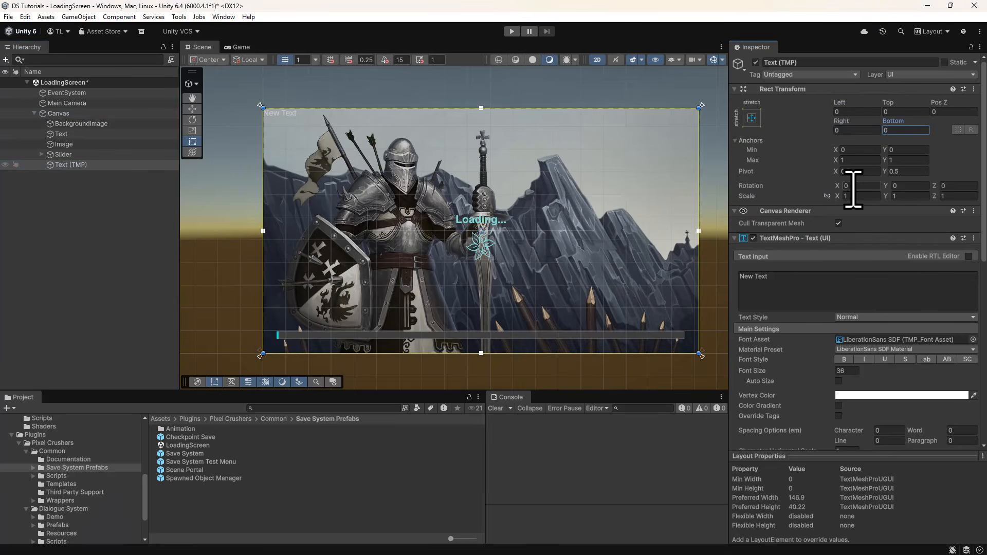
- Set the new TextMeshPro text to "Loading..." and its font asset to Anton SDF
{"action": "left_click", "coordinate": [804, 299]}
{"action": "type", "text": "Loading..."}
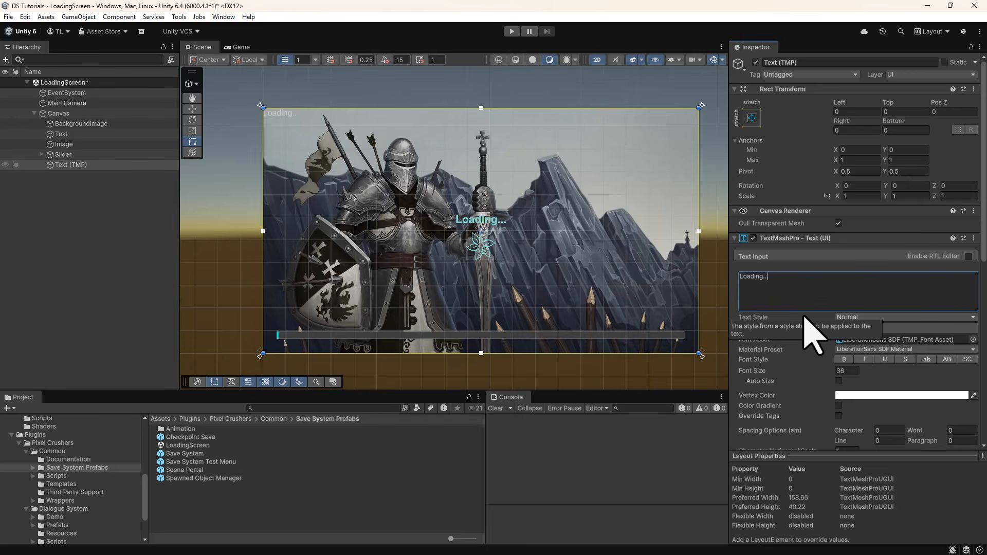
{"action": "left_click", "coordinate": [973, 339]}
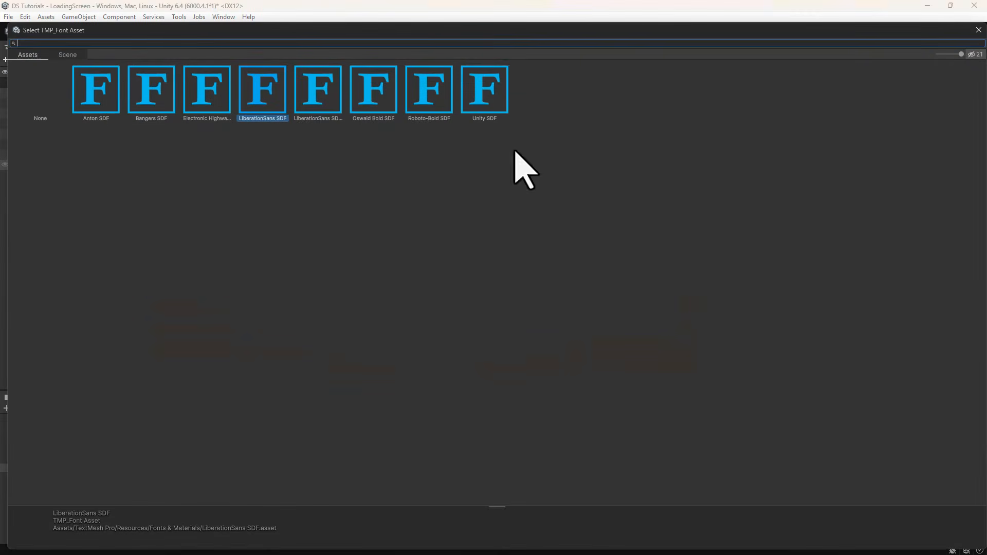
{"action": "double_click", "coordinate": [109, 76]}
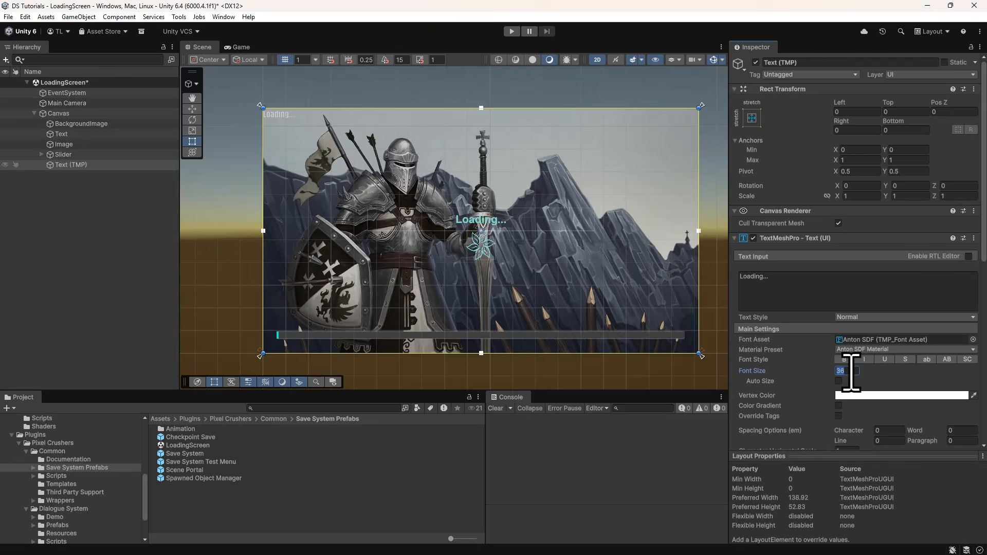
- Set the loading text's font size to 96 and align it to the center horizontally and the middle vertically
{"action": "left_click", "coordinate": [849, 372]}
{"action": "type", "text": "96"}
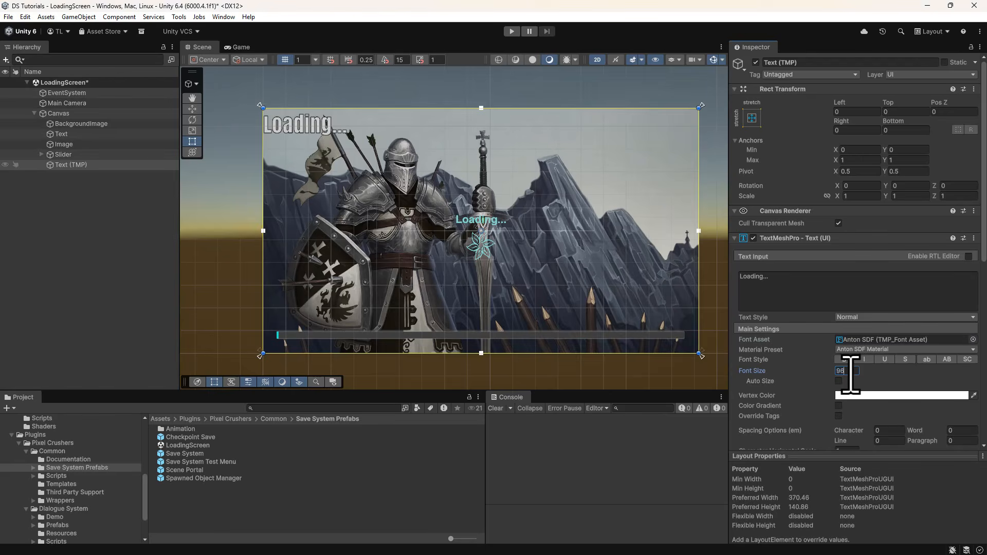
{"action": "scroll", "coordinate": [889, 422], "scroll_direction": "down", "scroll_amount": 3}
{"action": "left_click", "coordinate": [851, 326]}
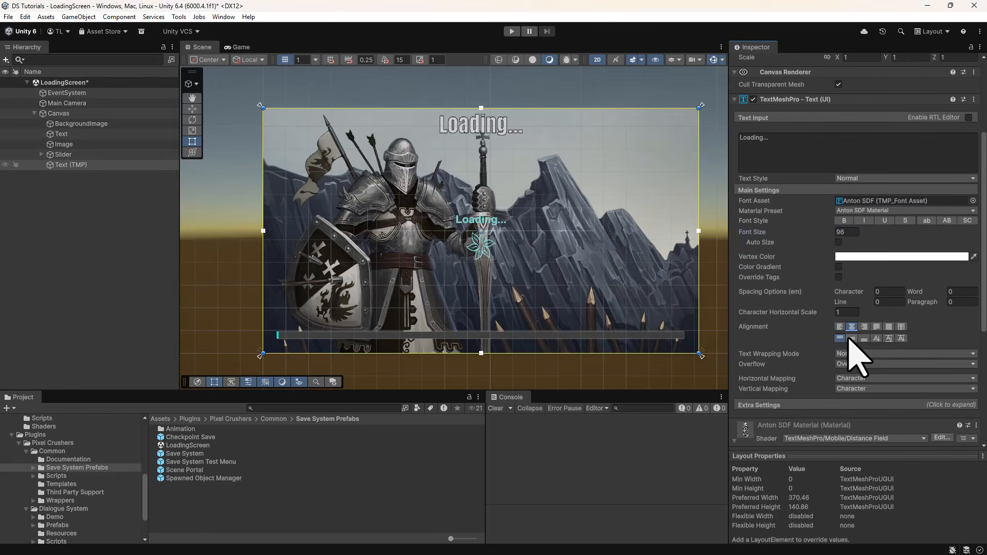
{"action": "left_click", "coordinate": [851, 338]}
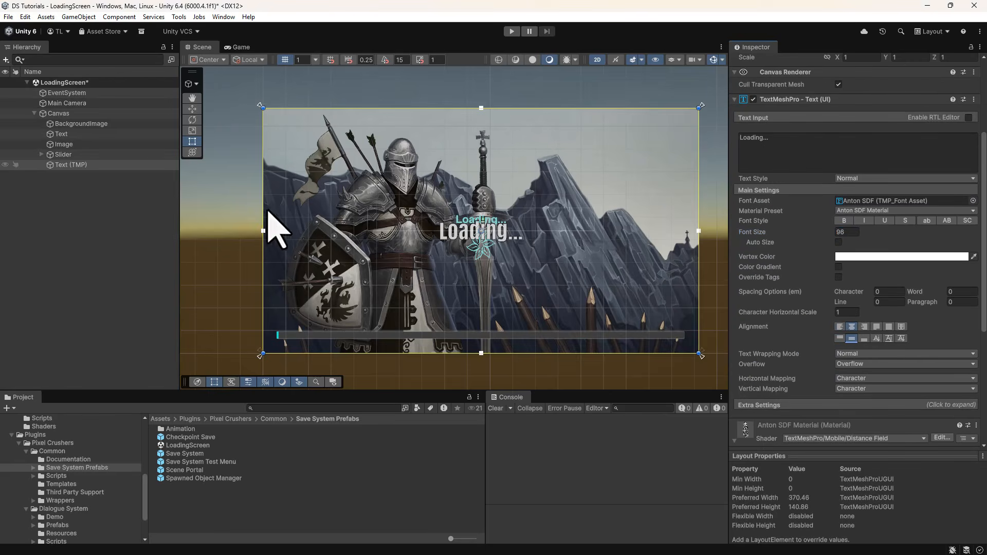
- Delete the Canvas's original Text object and deactivate its Image object
{"action": "left_click", "coordinate": [60, 135]}
{"action": "key", "text": "Delete"}
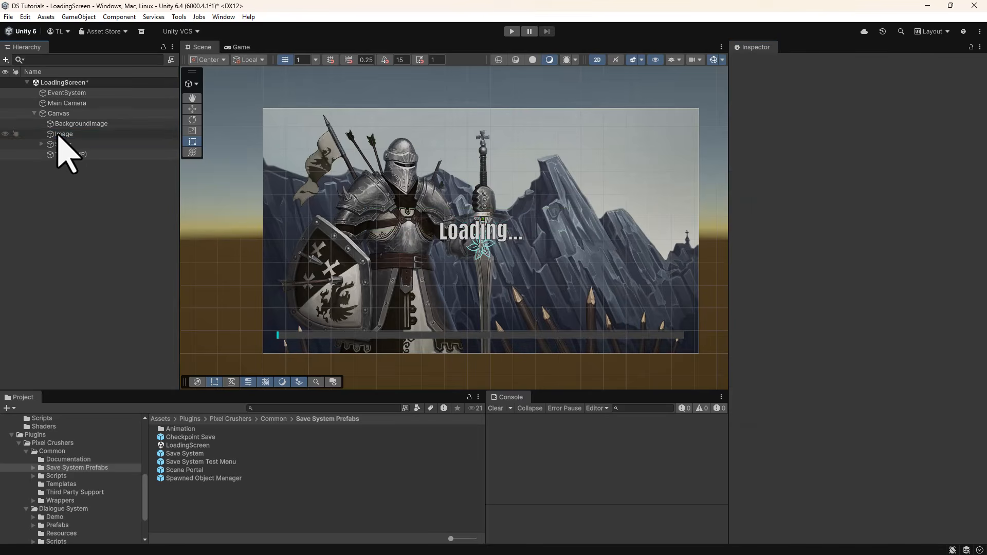
{"action": "left_click", "coordinate": [58, 134]}
{"action": "left_click", "coordinate": [756, 63]}
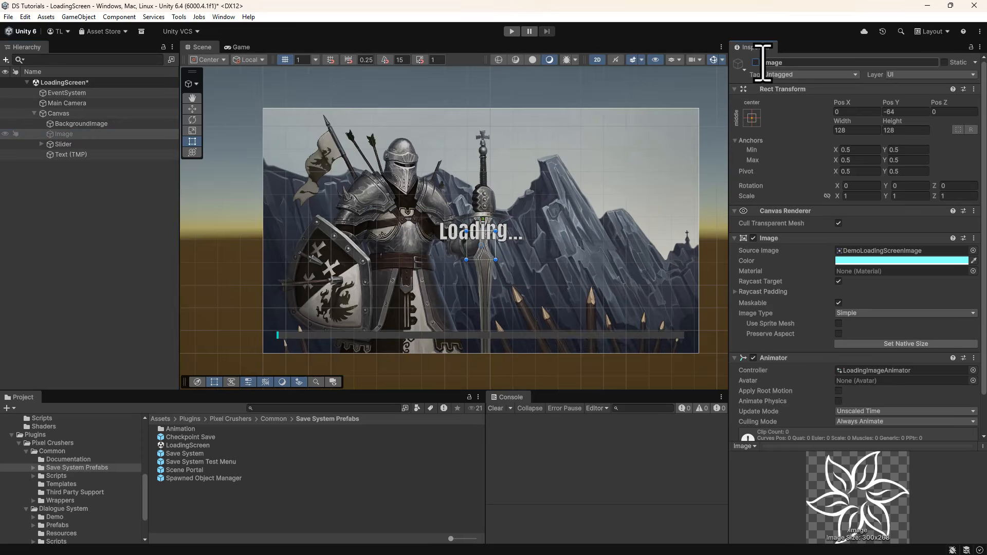
{"action": "left_click", "coordinate": [66, 282]}
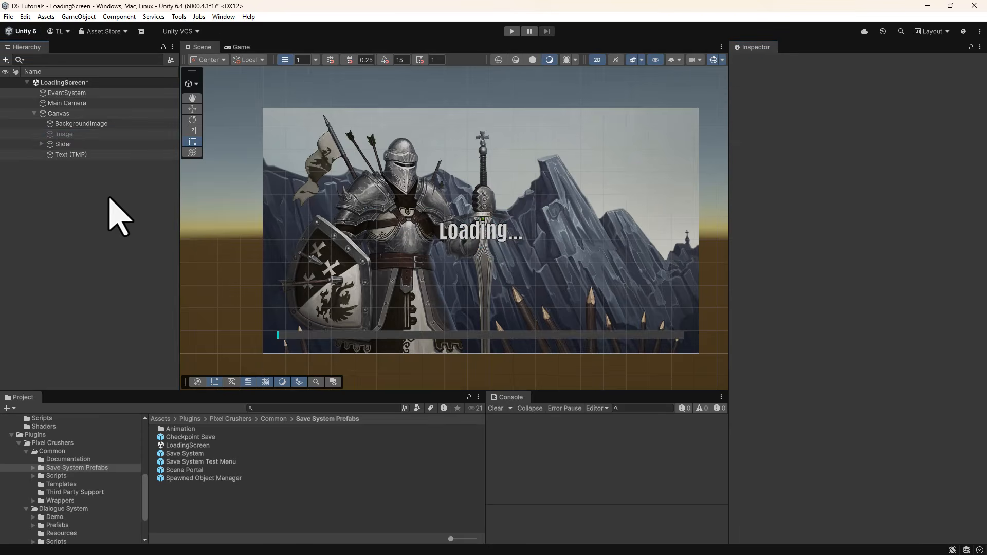
- Preview the loading screen in the Game view, save the scene, and open the Start scene from the Demo folder
{"action": "left_click", "coordinate": [239, 47]}
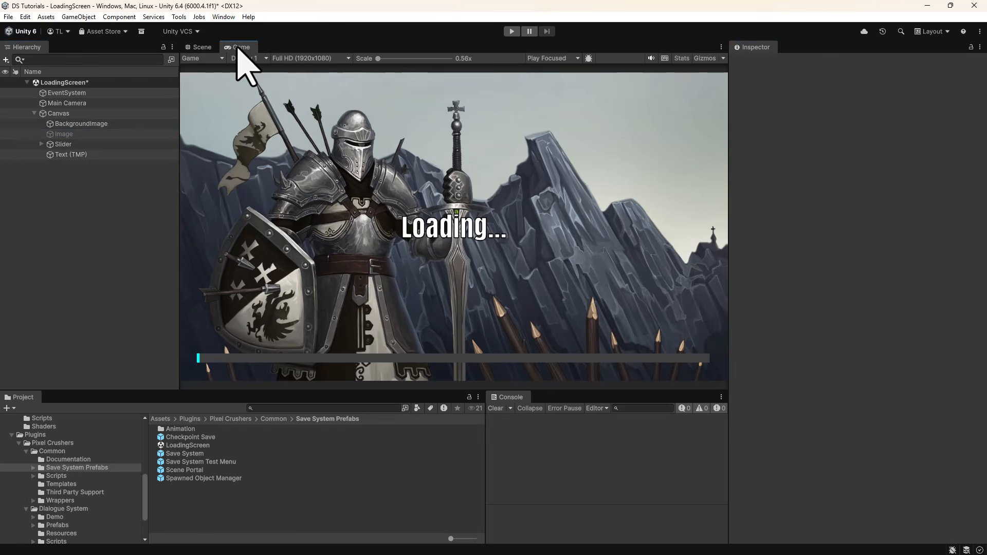
{"action": "left_click", "coordinate": [198, 47]}
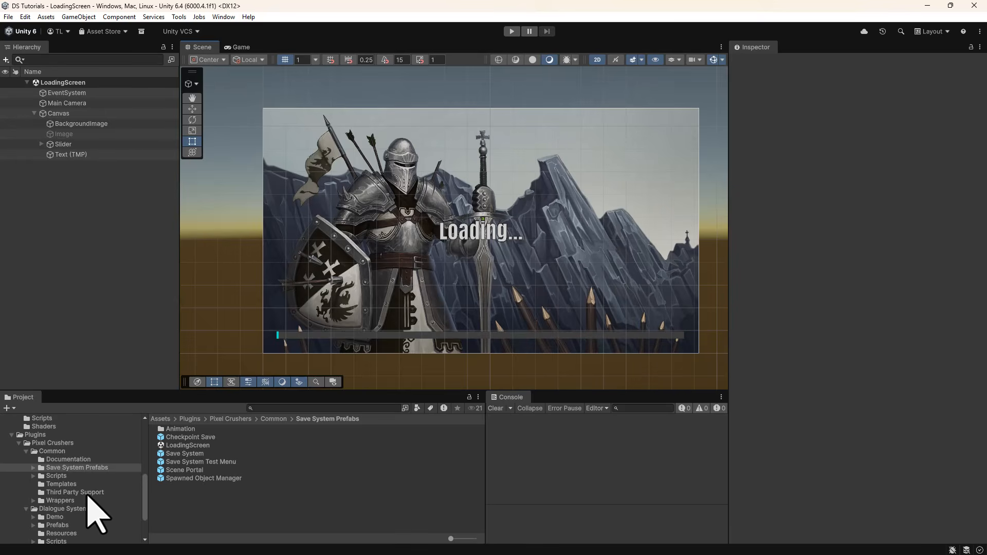
{"action": "scroll", "coordinate": [89, 496], "scroll_direction": "up", "scroll_amount": 10}
{"action": "left_click", "coordinate": [46, 476]}
{"action": "double_click", "coordinate": [172, 461]}
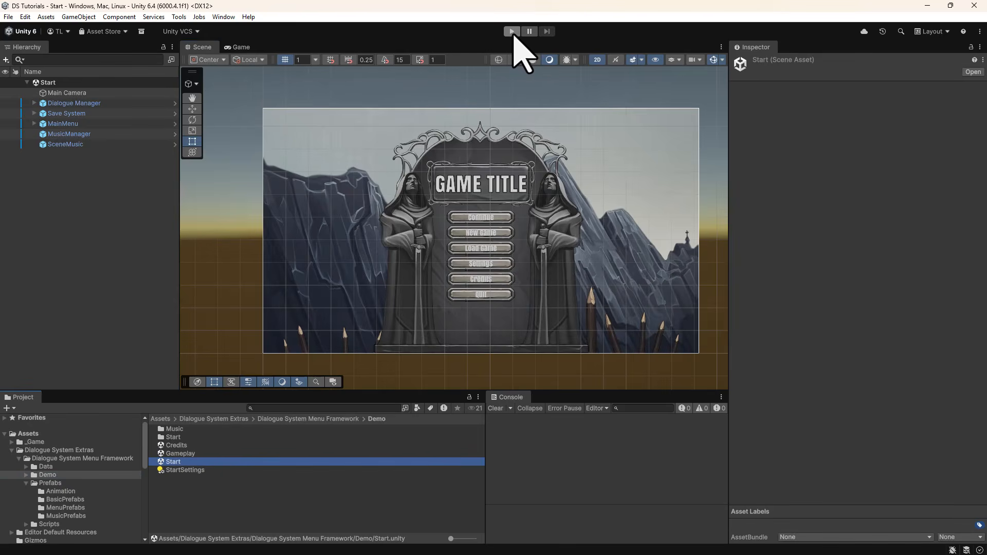
- Play-test the Start scene by starting a new game through the loading screen, and end the play session
{"action": "left_click", "coordinate": [512, 32]}
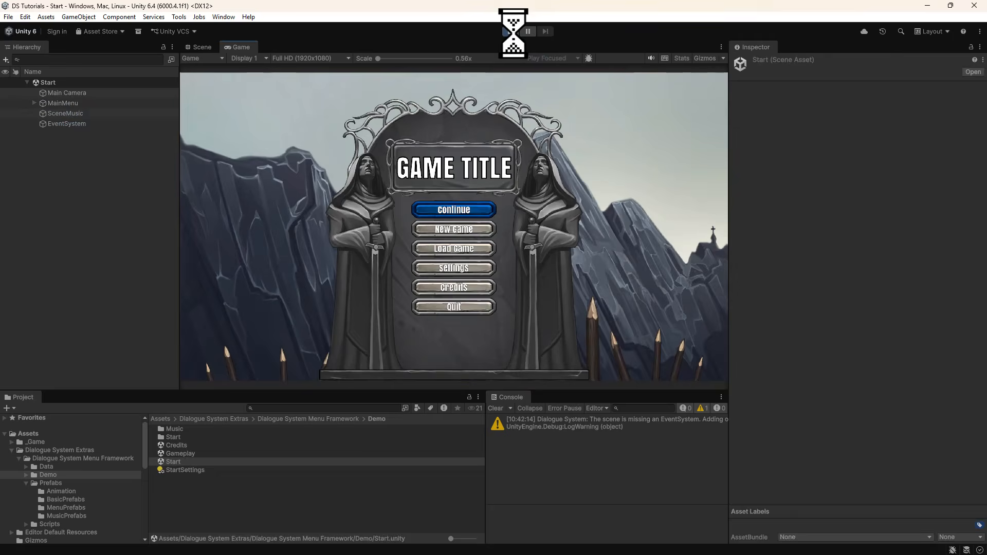
{"action": "left_click", "coordinate": [465, 235]}
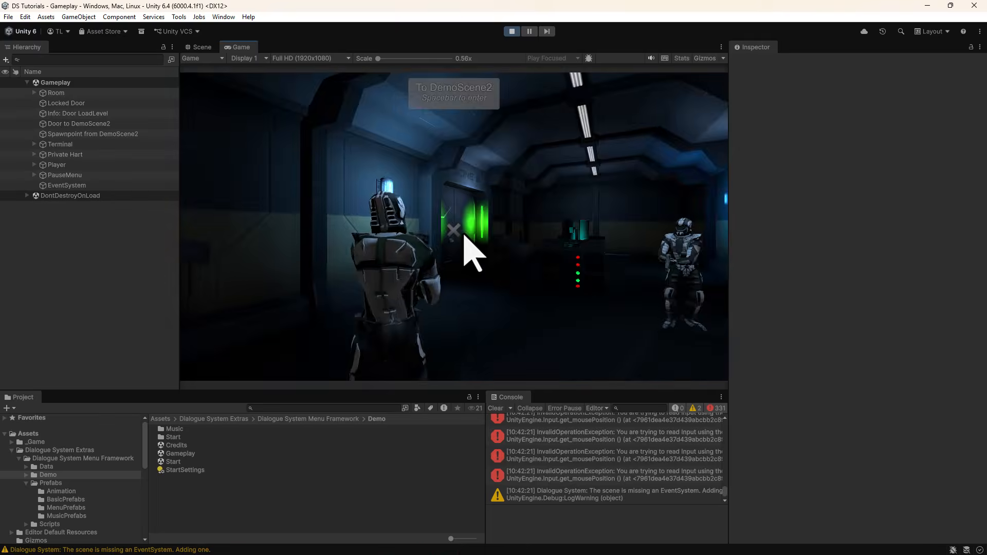
{"action": "left_click", "coordinate": [512, 32]}
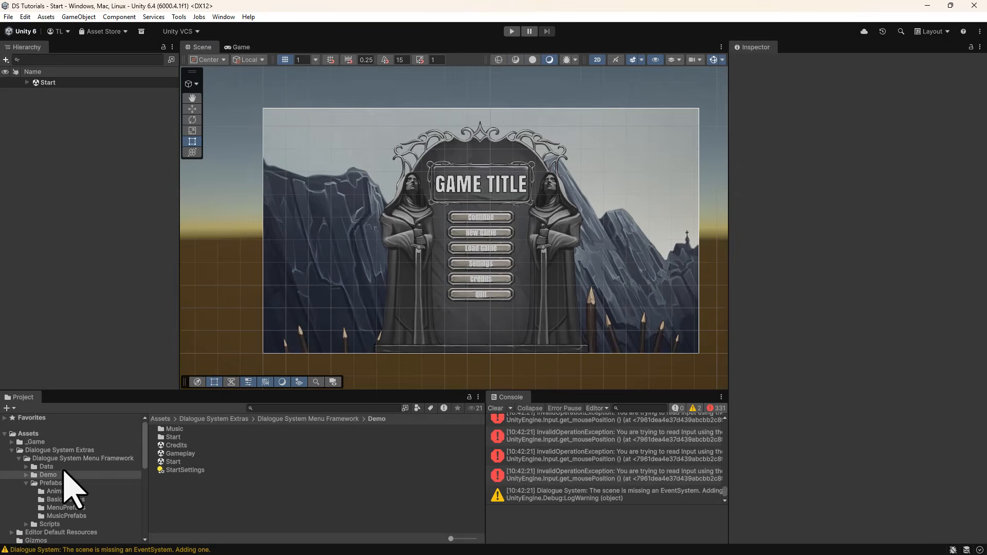
{"action": "scroll", "coordinate": [62, 476], "scroll_direction": "down", "scroll_amount": 4}
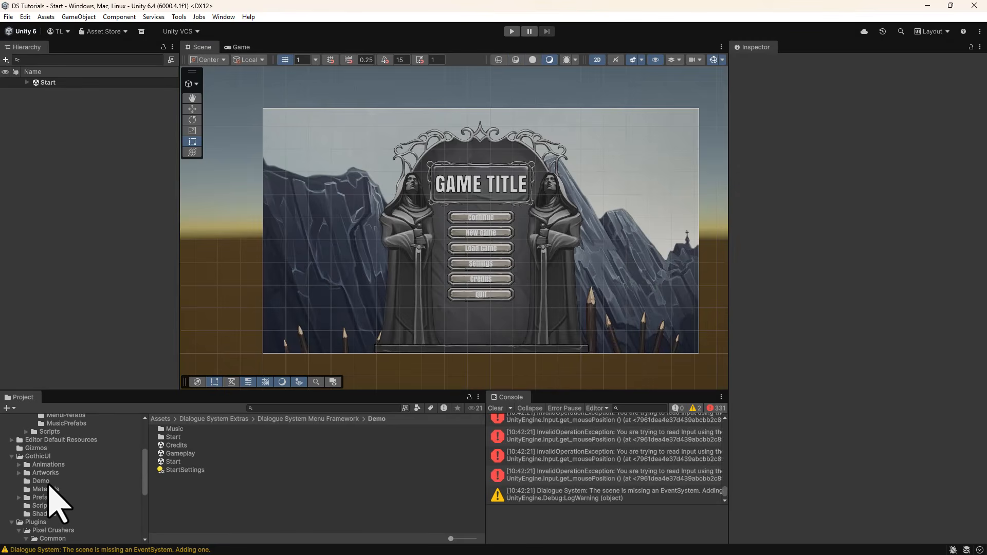
- Open the LoadingScreen scene from Save System Prefabs and replace its EventSystem's standalone input module with InputSystemUIInputModule
{"action": "scroll", "coordinate": [49, 485], "scroll_direction": "up", "scroll_amount": 2}
{"action": "scroll", "coordinate": [50, 486], "scroll_direction": "down", "scroll_amount": 4}
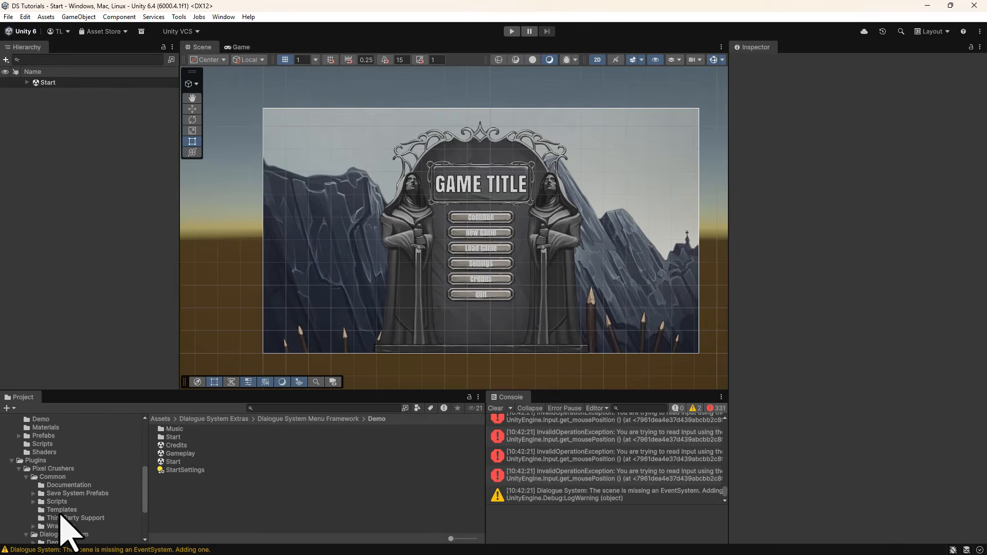
{"action": "left_click", "coordinate": [61, 493]}
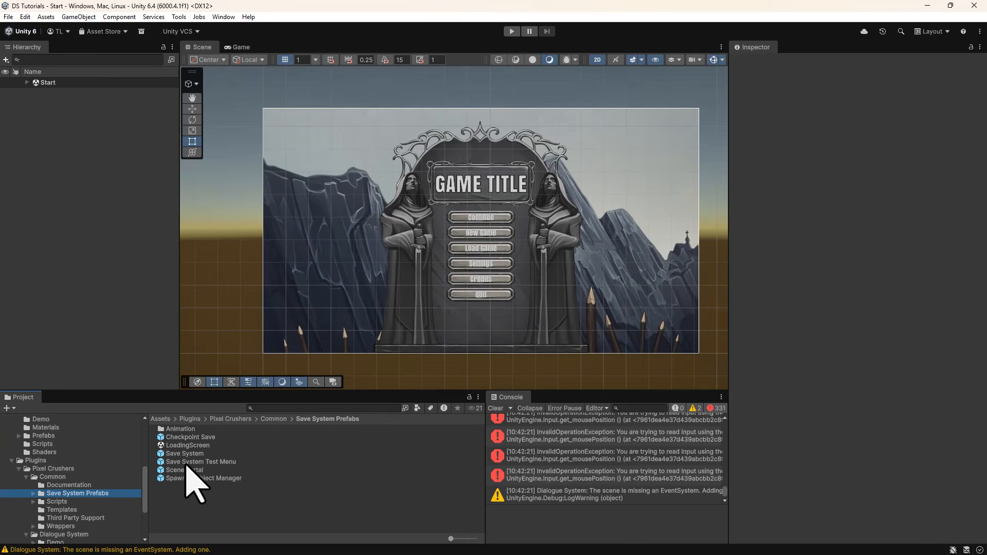
{"action": "double_click", "coordinate": [188, 444]}
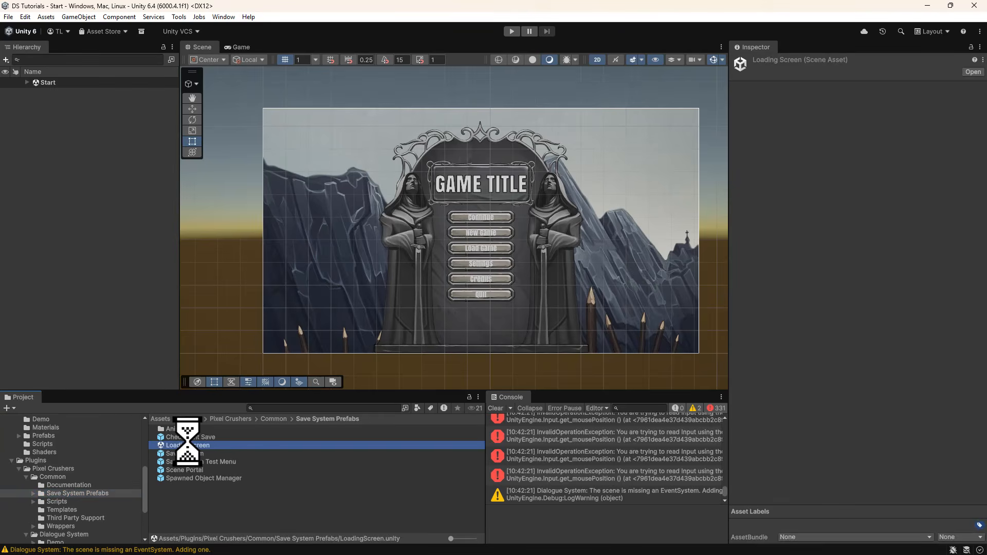
{"action": "left_click", "coordinate": [72, 94]}
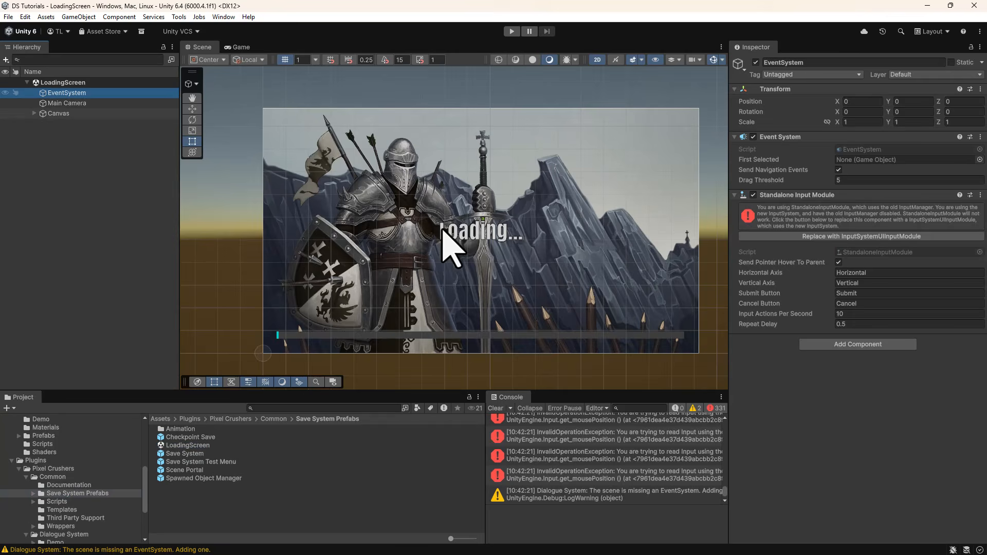
{"action": "left_click", "coordinate": [782, 238]}
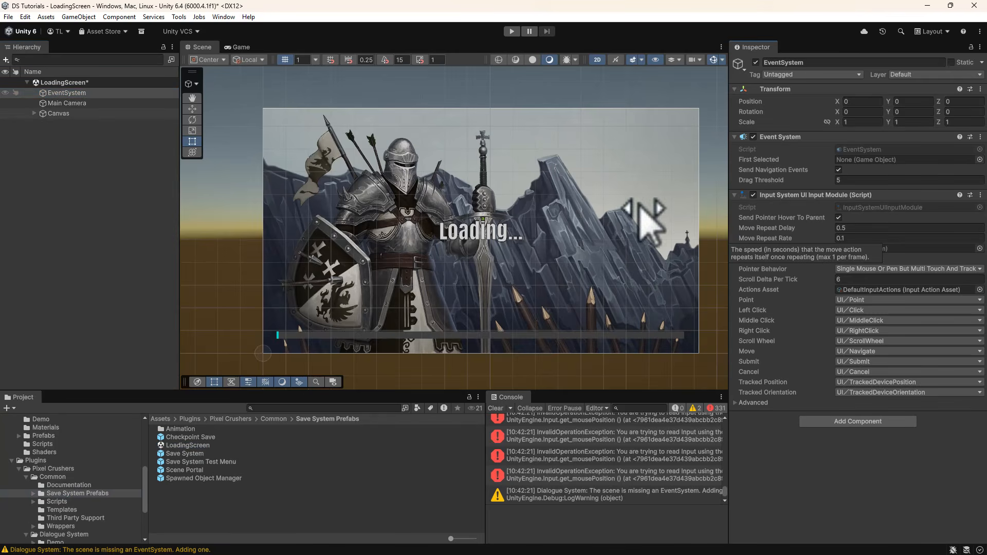
- Open the Start scene from the Menu Framework's Demo folder, saving the changes to the LoadingScreen scene
{"action": "scroll", "coordinate": [51, 492], "scroll_direction": "down", "scroll_amount": 5}
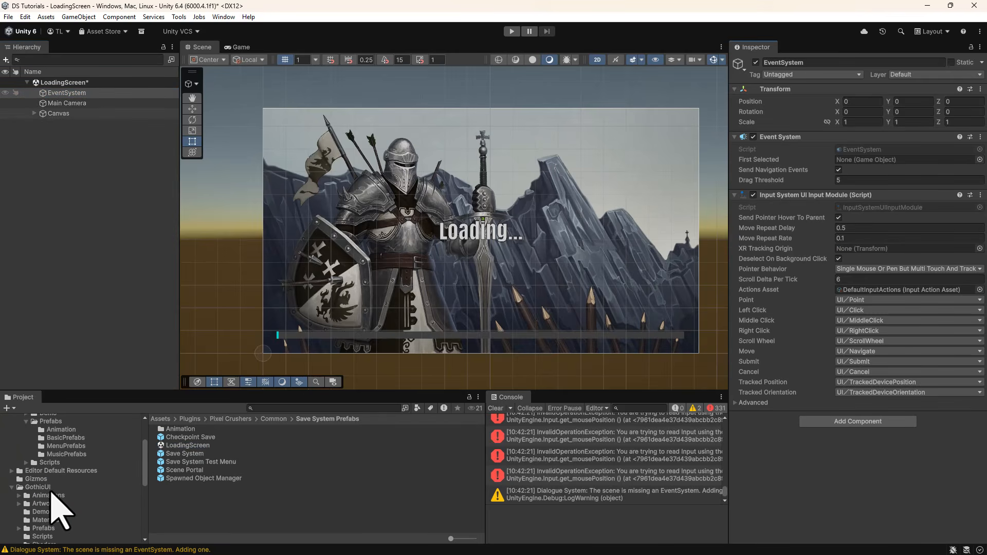
{"action": "scroll", "coordinate": [51, 489], "scroll_direction": "up", "scroll_amount": 3}
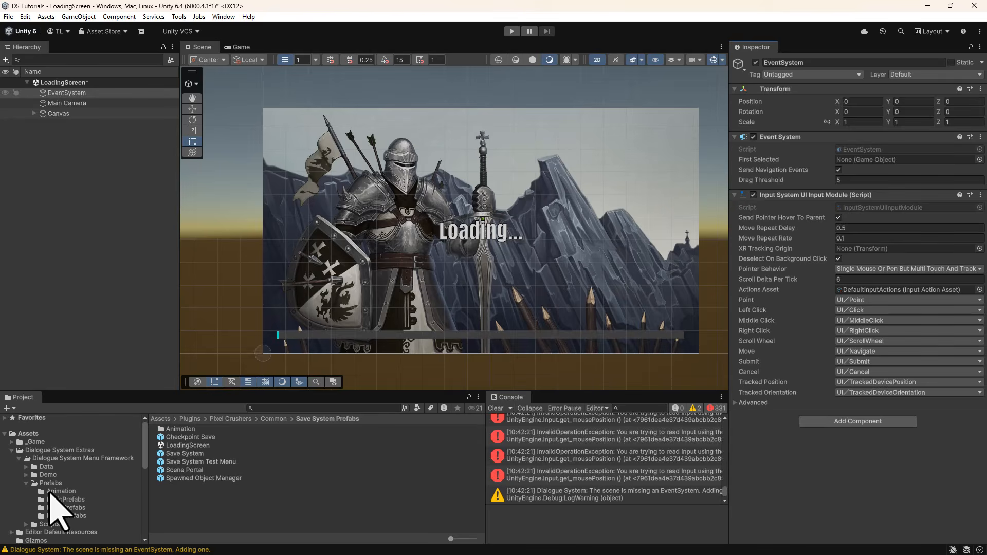
{"action": "left_click", "coordinate": [48, 474]}
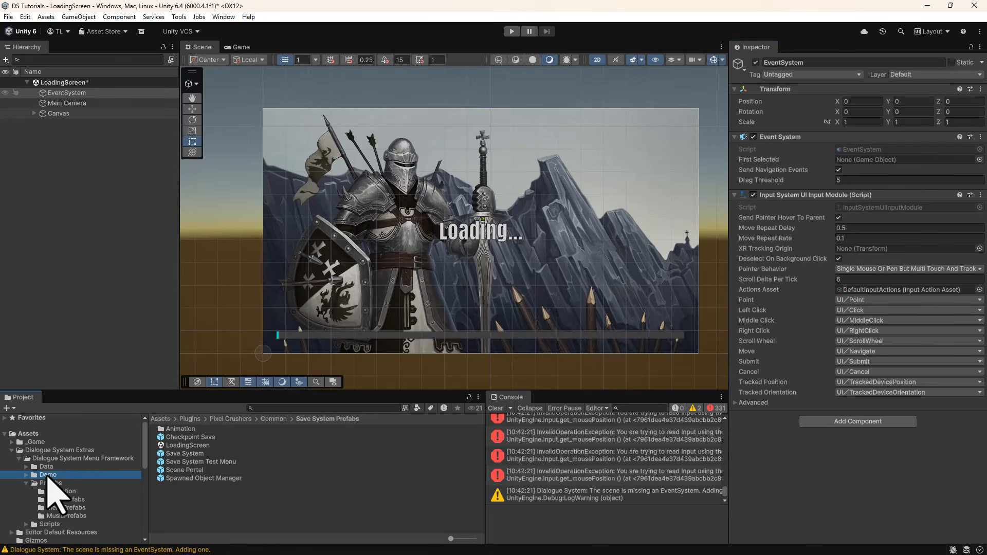
{"action": "double_click", "coordinate": [177, 461]}
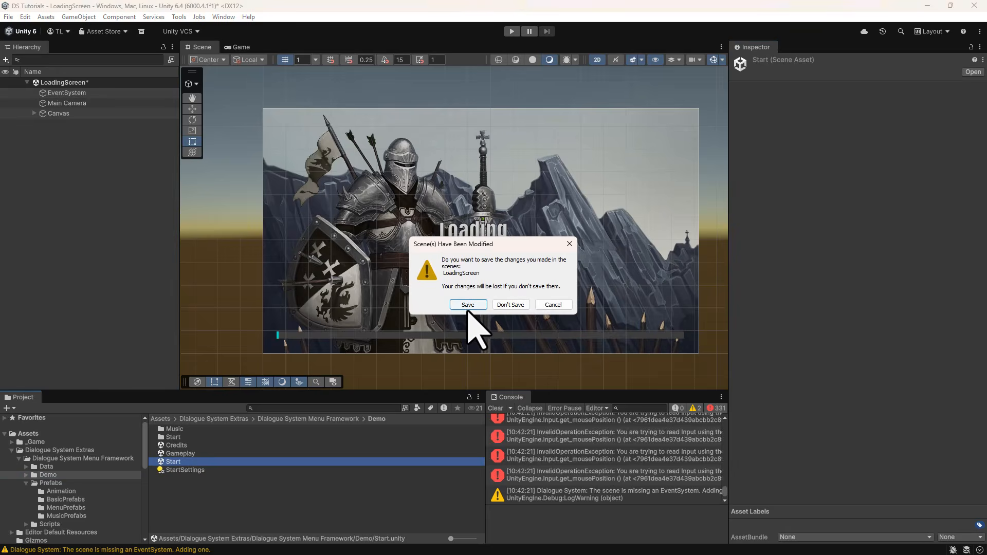
{"action": "left_click", "coordinate": [467, 305]}
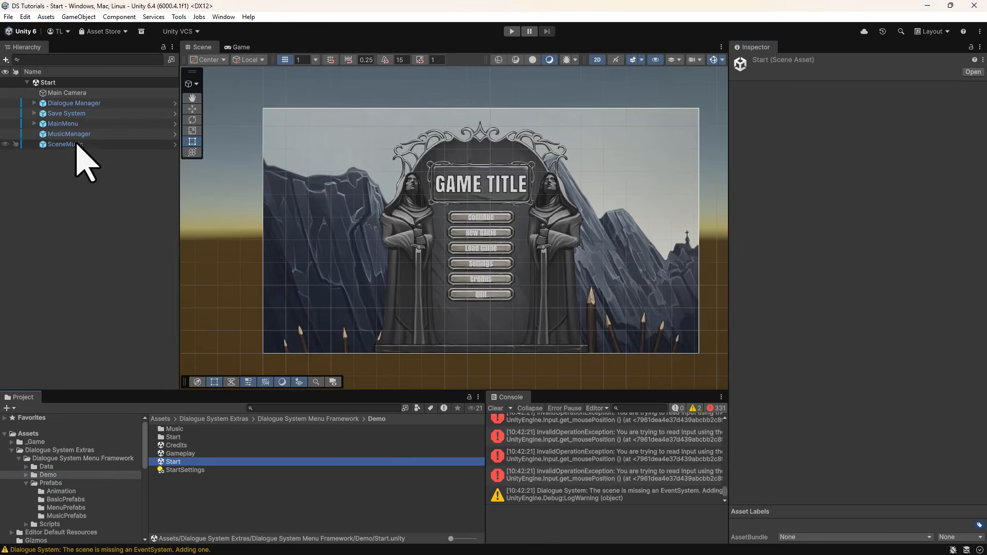
- Expand MainMenu down to its Buttons group and open the Button prefab that ContinueButton is based on
{"action": "left_click", "coordinate": [34, 123]}
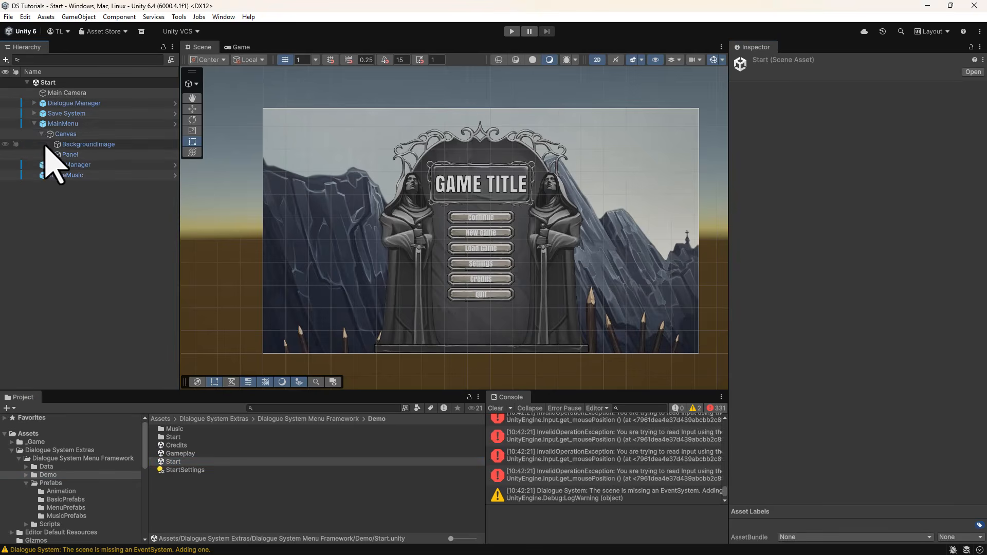
{"action": "left_click", "coordinate": [56, 185]}
{"action": "left_click", "coordinate": [87, 195]}
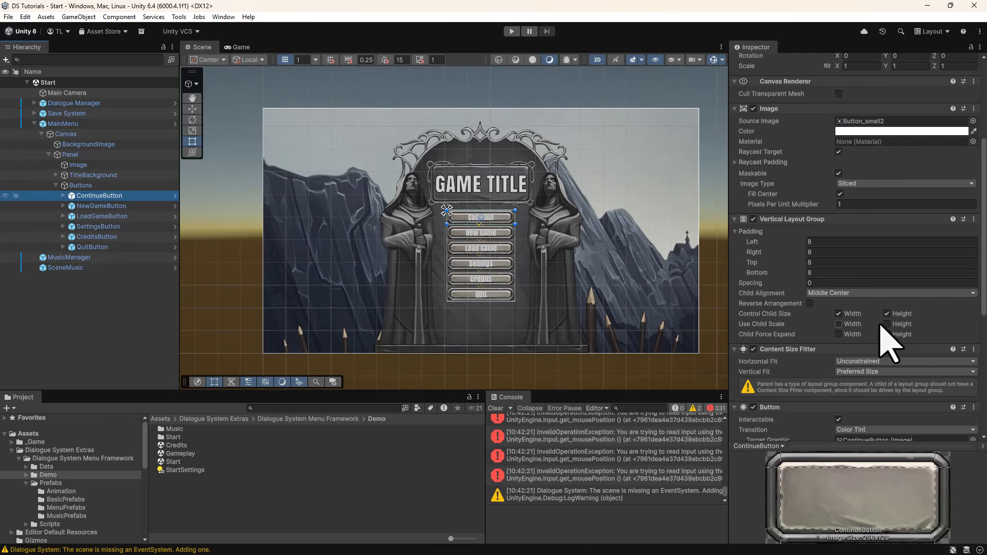
{"action": "scroll", "coordinate": [898, 330], "scroll_direction": "down", "scroll_amount": 3}
{"action": "scroll", "coordinate": [881, 198], "scroll_direction": "up", "scroll_amount": 5}
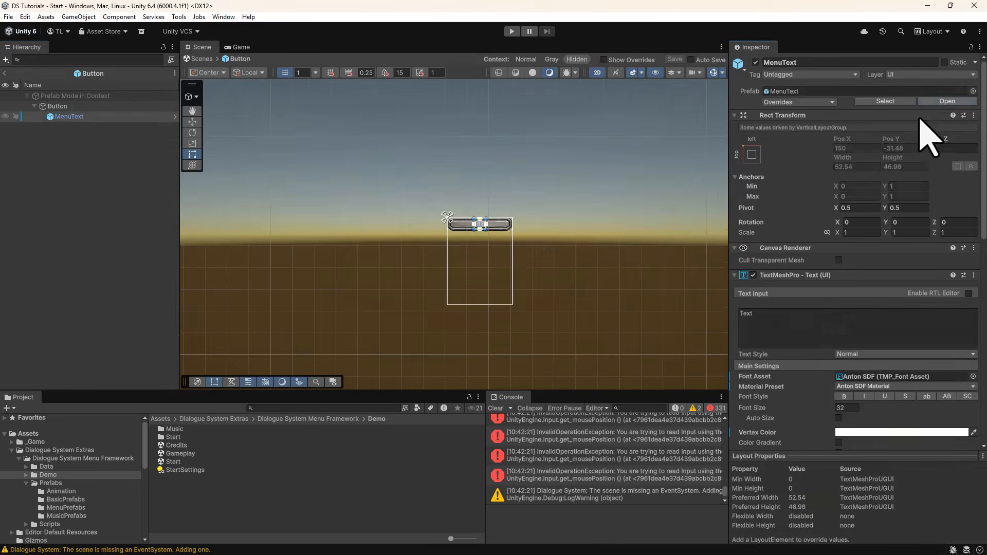
- Set the transition of the prefab's root Button object to Sprite Swap
{"action": "scroll", "coordinate": [920, 232], "scroll_direction": "down", "scroll_amount": 8}
{"action": "scroll", "coordinate": [919, 231], "scroll_direction": "up", "scroll_amount": 3}
{"action": "left_click", "coordinate": [133, 105]}
{"action": "left_click", "coordinate": [856, 268]}
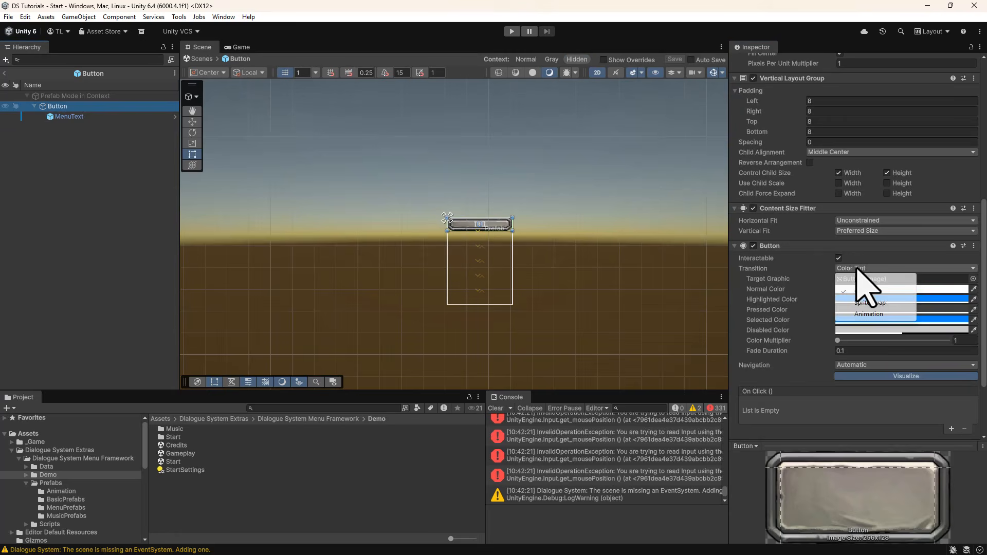
{"action": "left_click", "coordinate": [864, 308]}
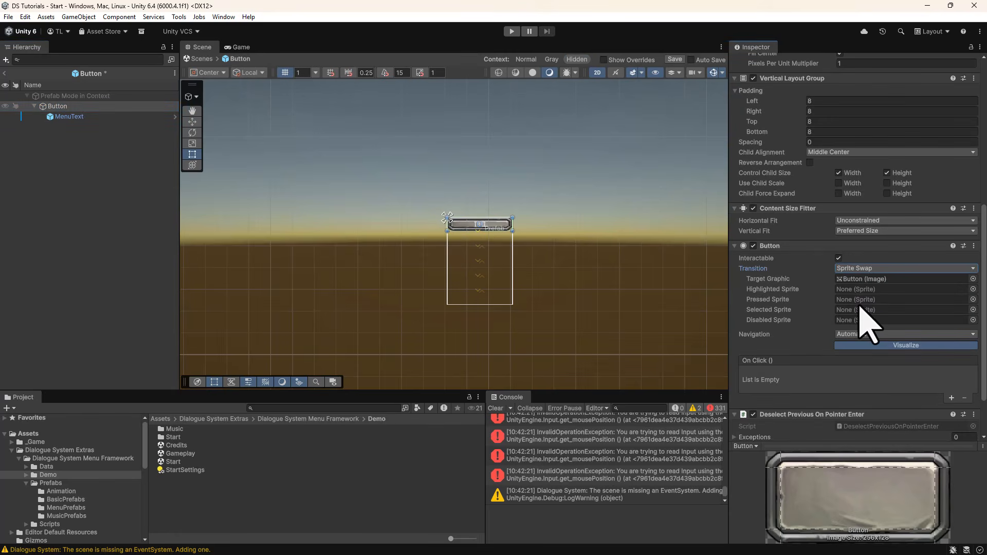
- Assign GothicUI's Button_small as the button's source image and pressed sprite, and Button_small2 as its selected and highlighted sprites
{"action": "scroll", "coordinate": [868, 321], "scroll_direction": "up", "scroll_amount": 3}
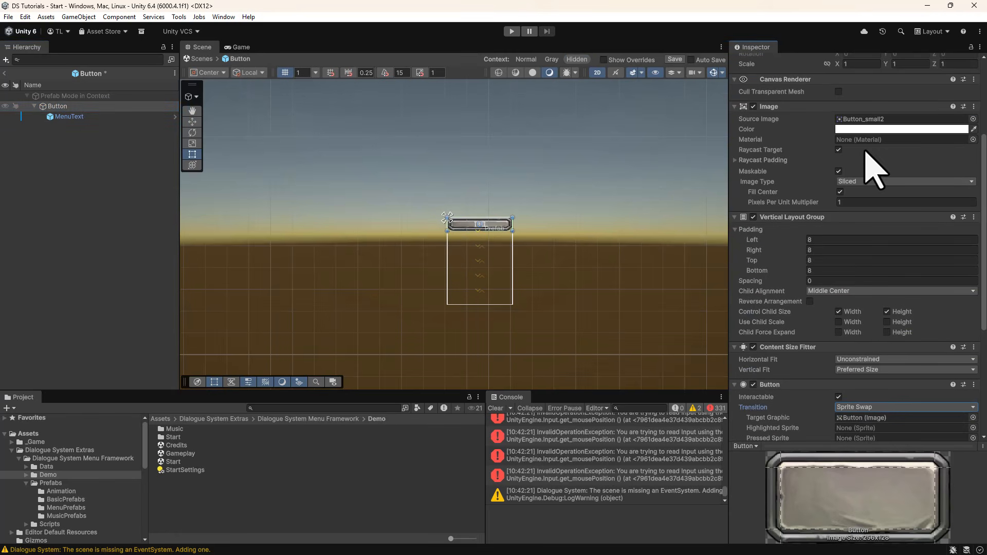
{"action": "left_click", "coordinate": [864, 119]}
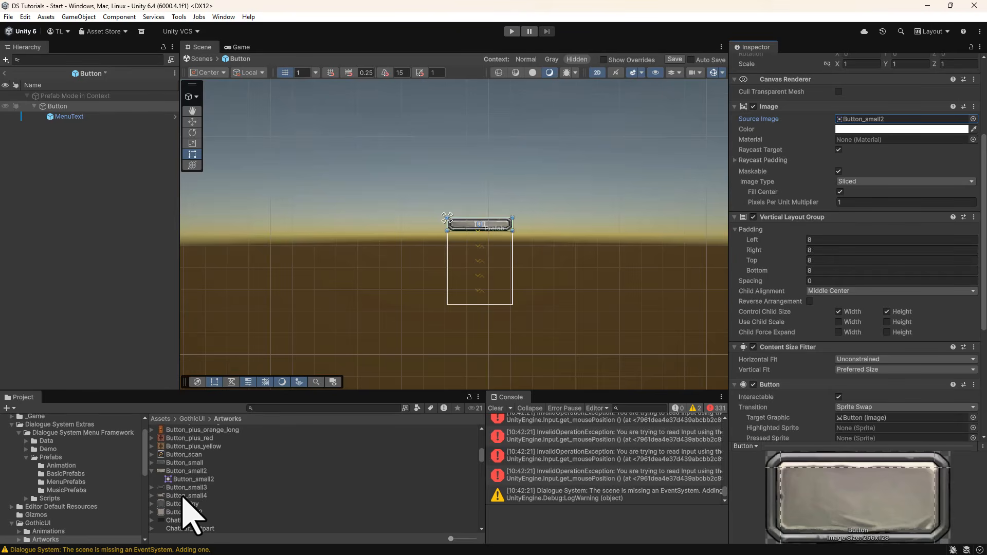
{"action": "left_click_drag", "start_coordinate": [190, 463], "coordinate": [857, 385]}
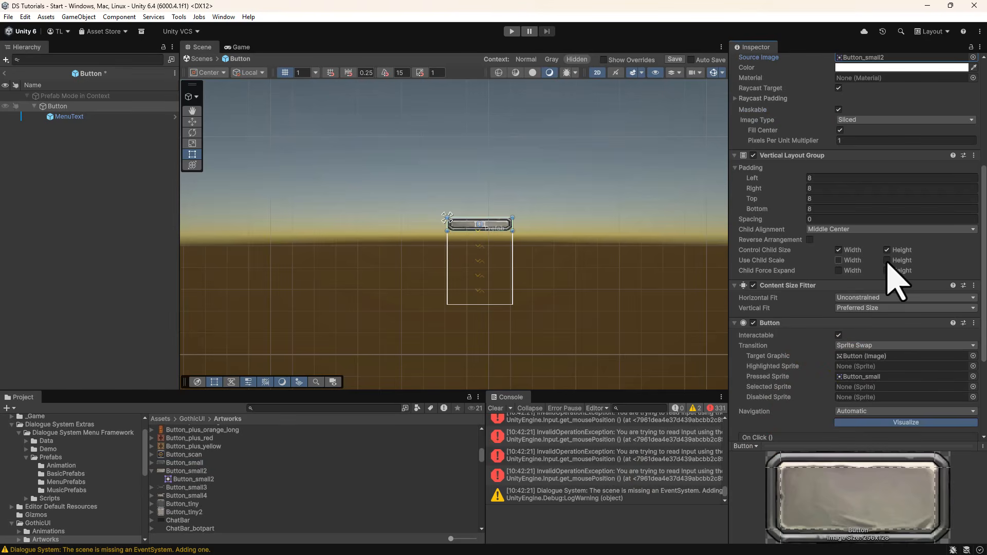
{"action": "scroll", "coordinate": [892, 275], "scroll_direction": "up", "scroll_amount": 3}
{"action": "left_click_drag", "start_coordinate": [190, 463], "coordinate": [873, 115]}
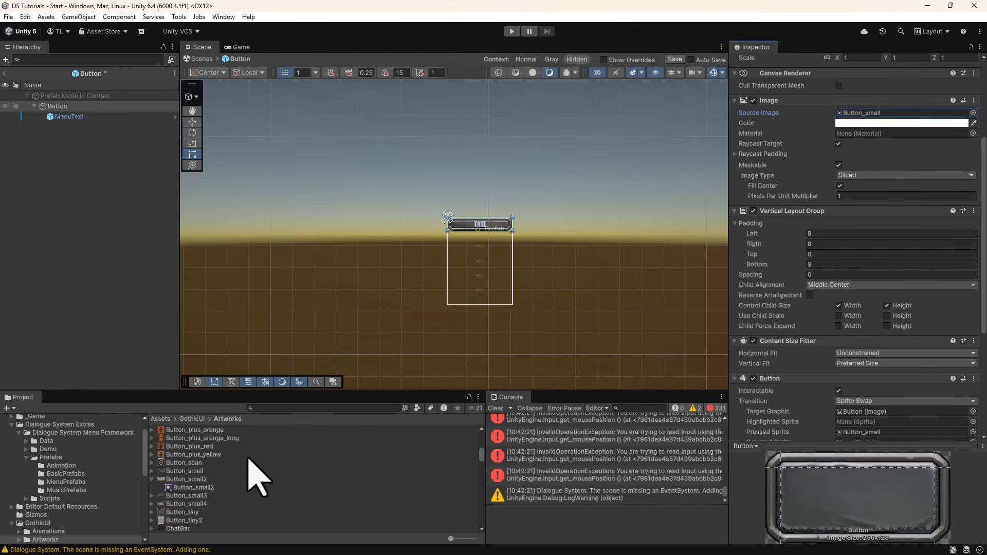
{"action": "left_click_drag", "start_coordinate": [176, 484], "coordinate": [855, 263]}
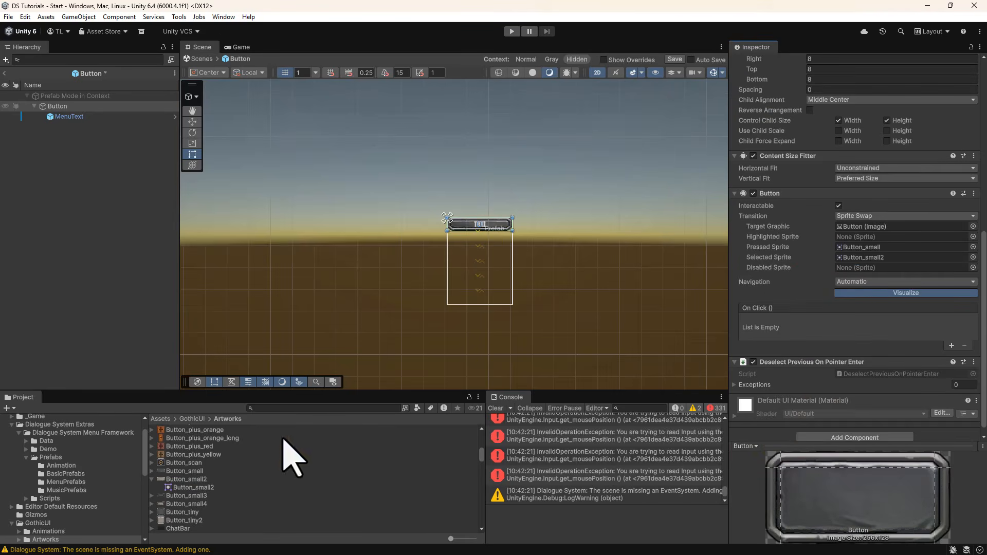
{"action": "left_click_drag", "start_coordinate": [191, 481], "coordinate": [801, 236]}
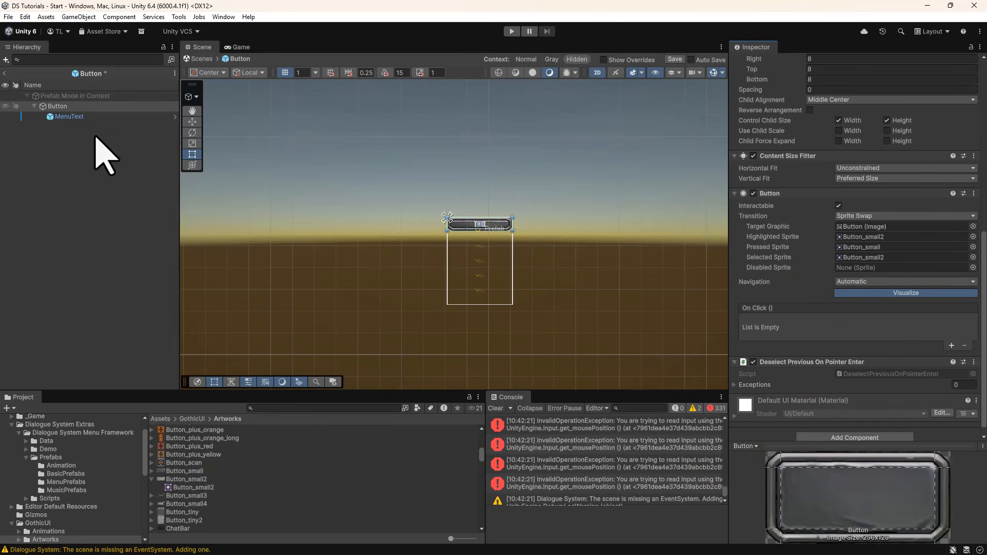
- Set the button's top and bottom layout padding to 12, save the prefab and return to the Start scene
{"action": "scroll", "coordinate": [843, 262], "scroll_direction": "up", "scroll_amount": 3}
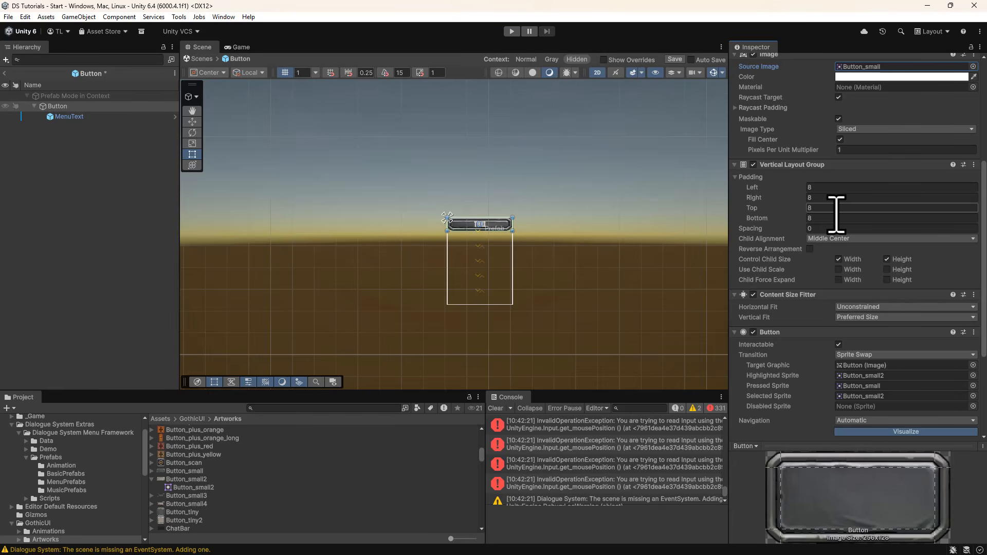
{"action": "left_click", "coordinate": [834, 208]}
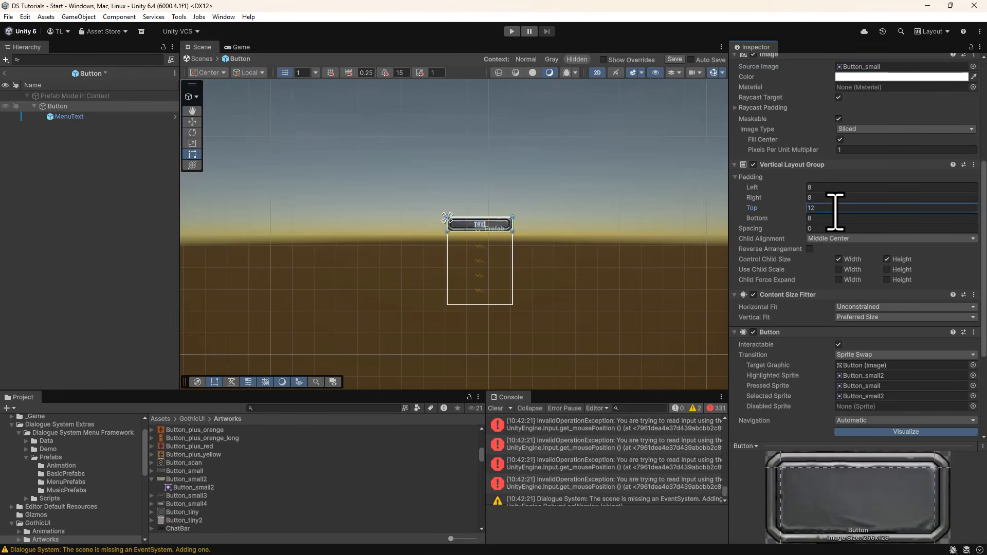
{"action": "type", "text": "12"}
{"action": "key", "text": "Return"}
{"action": "left_click", "coordinate": [4, 74]}
{"action": "left_click", "coordinate": [460, 298]}
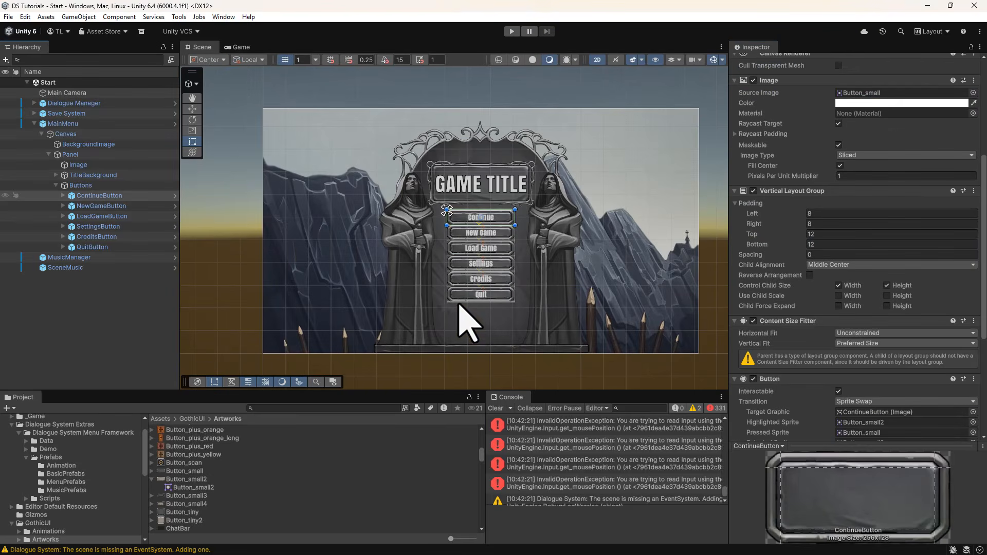
- Set the Y cell size of the Buttons object's Grid Layout Group to 64
{"action": "left_click", "coordinate": [77, 186]}
{"action": "left_click", "coordinate": [912, 287]}
{"action": "type", "text": "64"}
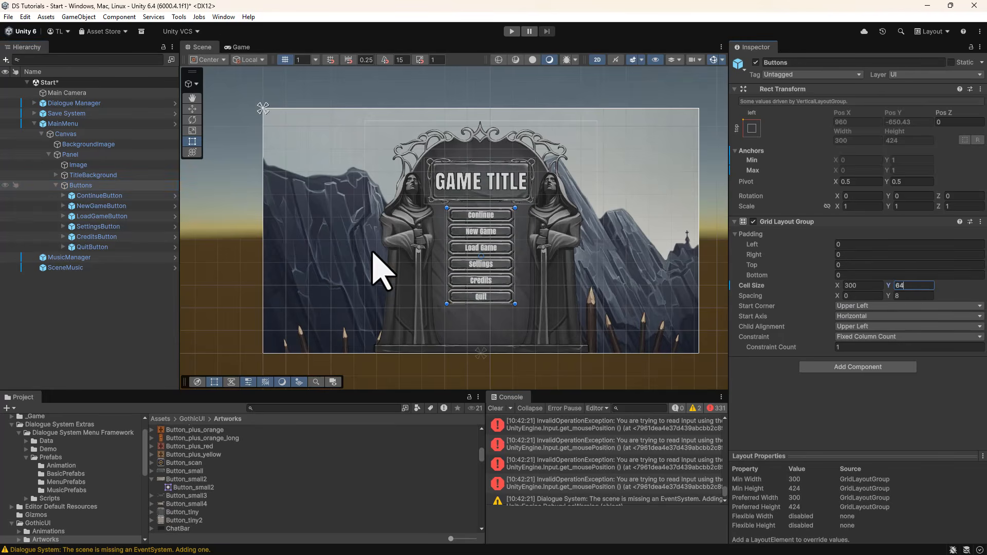
- Play-test the Start scene to check the main menu's button sprites, and end the play session
{"action": "left_click", "coordinate": [124, 332]}
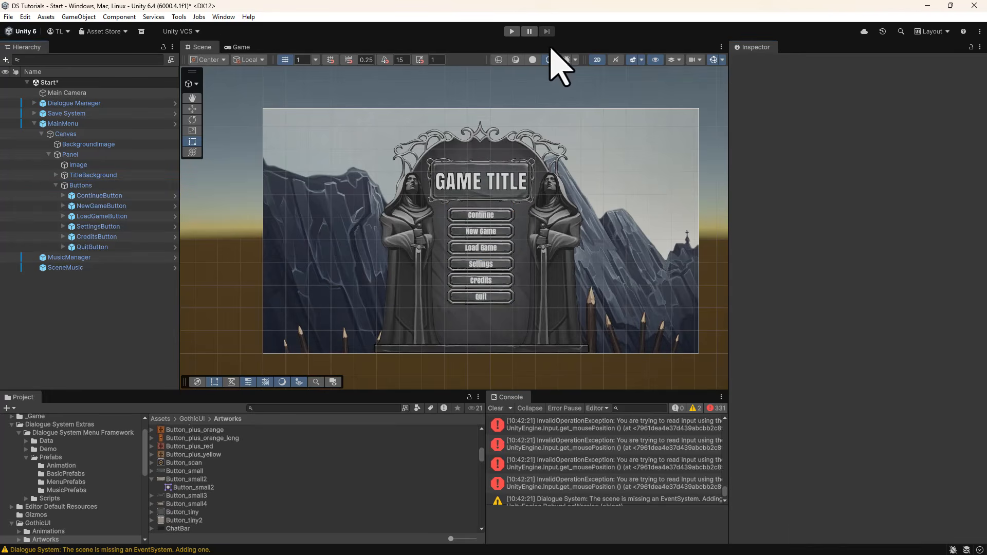
{"action": "left_click", "coordinate": [510, 32]}
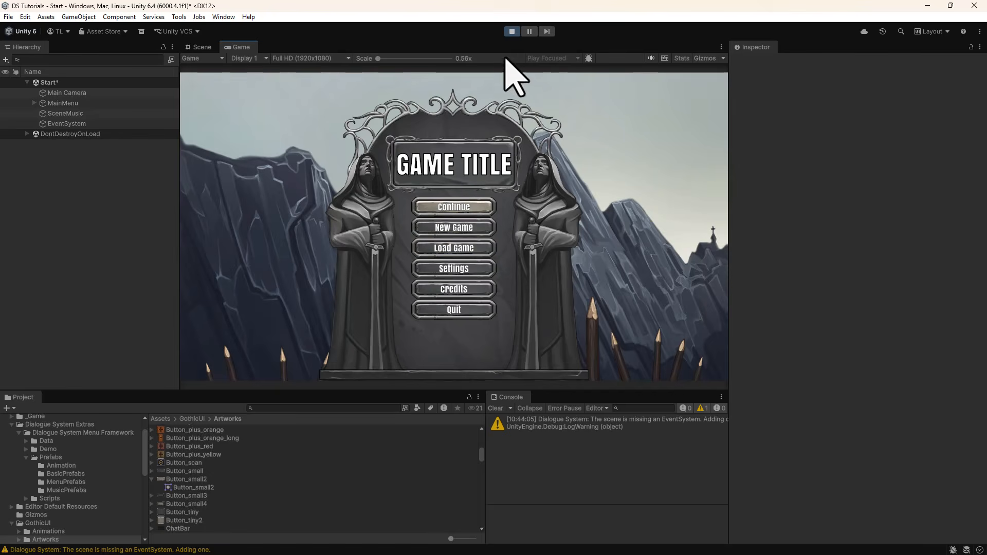
{"action": "left_click", "coordinate": [511, 32]}
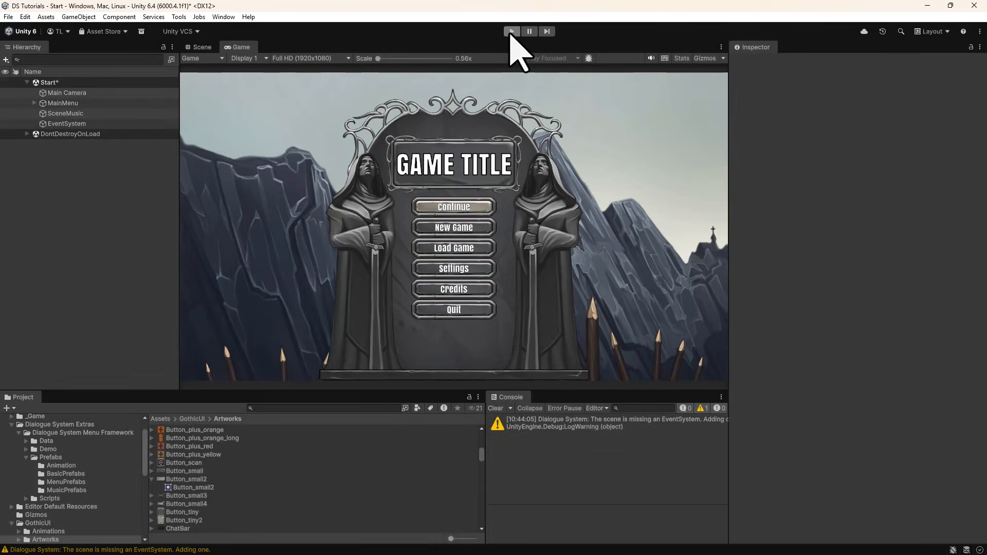